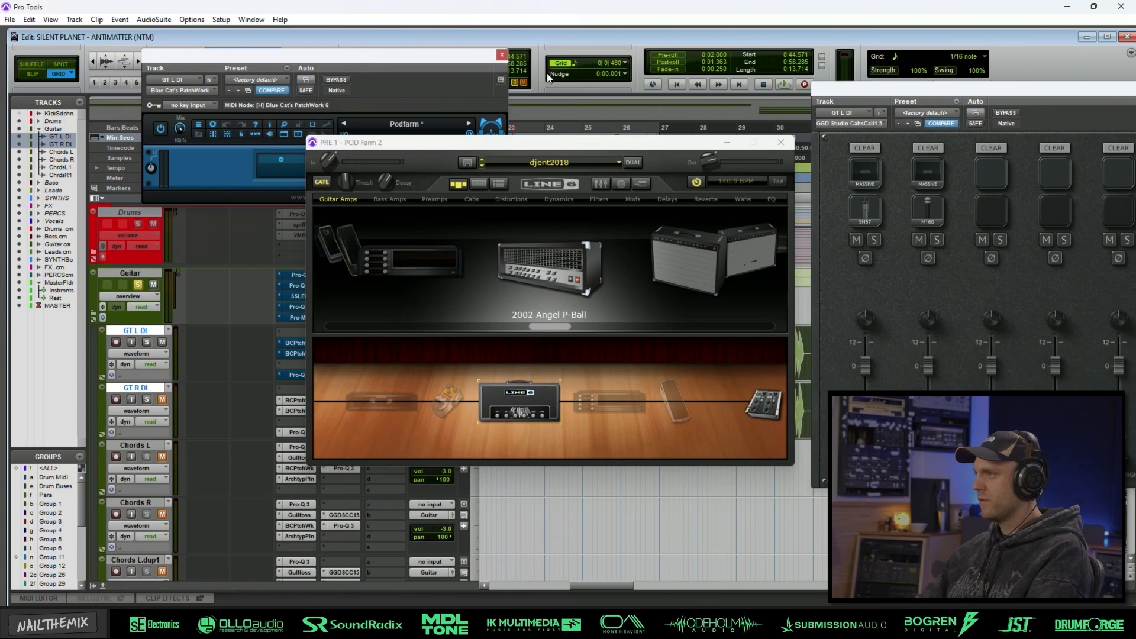
Close the open PatchWork and GGD Studio Cabs plug-in windows and stop playback.
left_click(501, 55)
left_click_drag(836, 89, 303, 176)
left_click(906, 175)
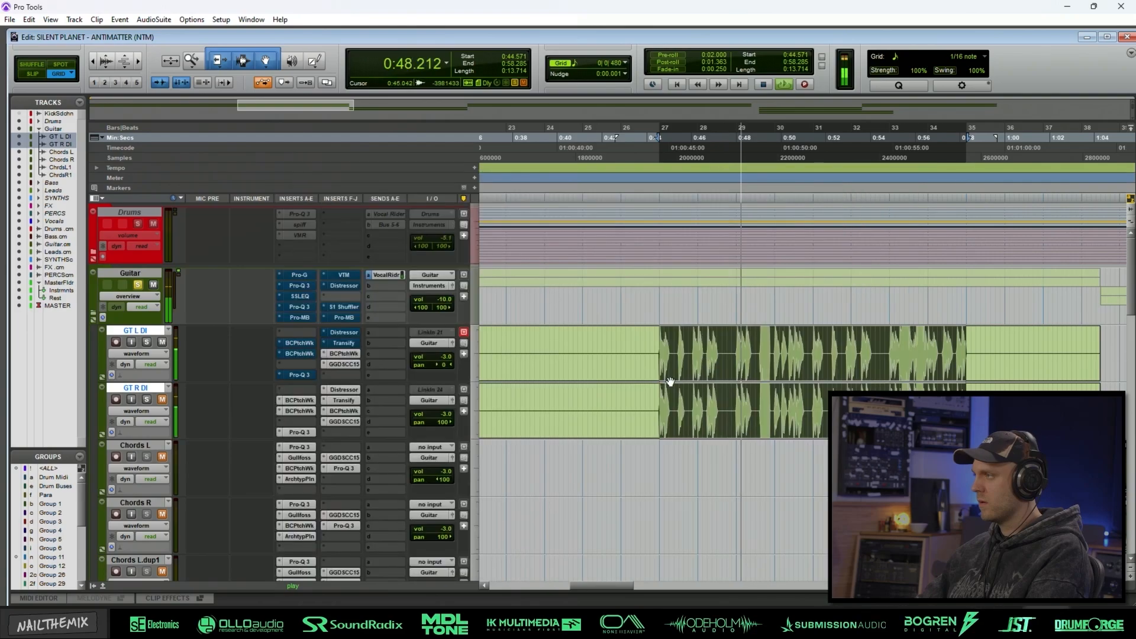
key("space")
Open the POD Farm 2 PatchWork insert on GT L DI and show the Boost + EQ pedal's controls.
left_click(298, 344)
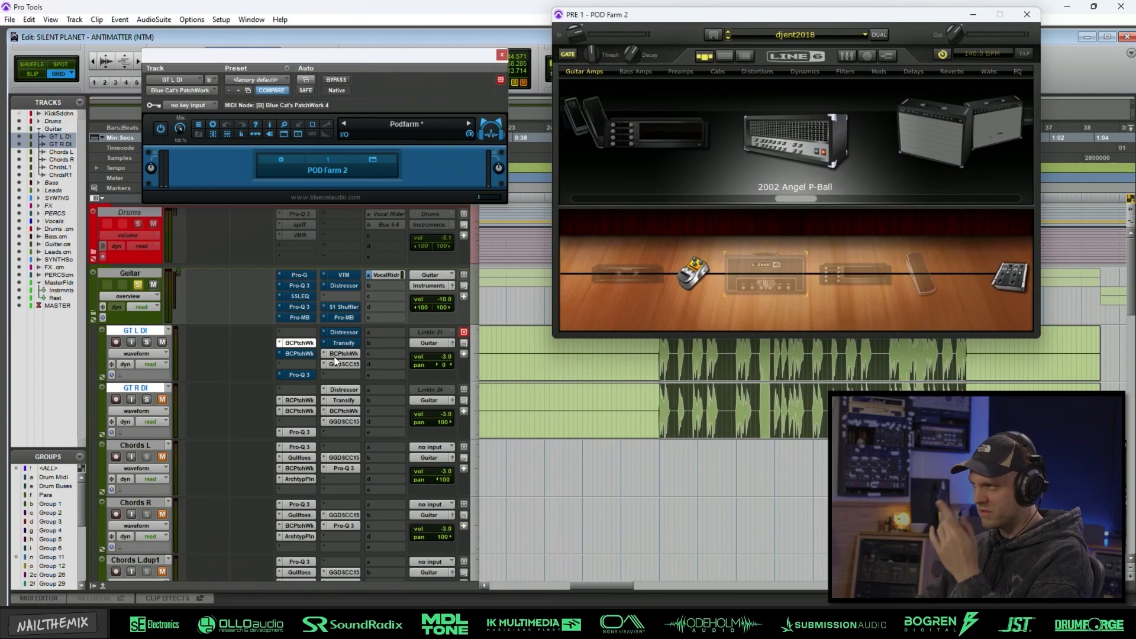
left_click(682, 280)
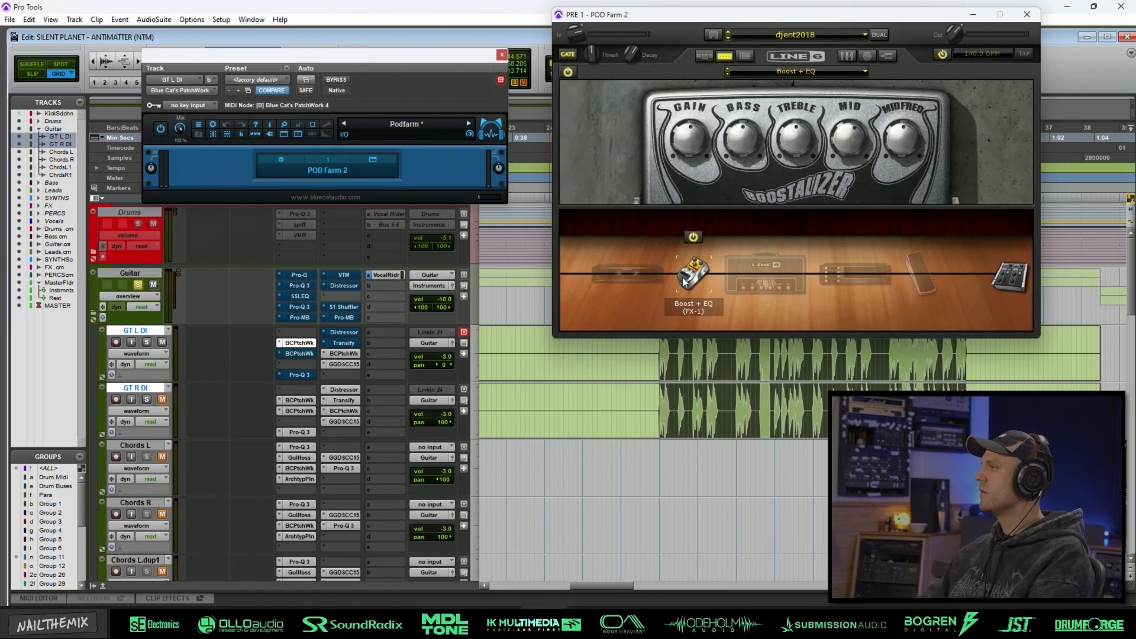
left_click(839, 141)
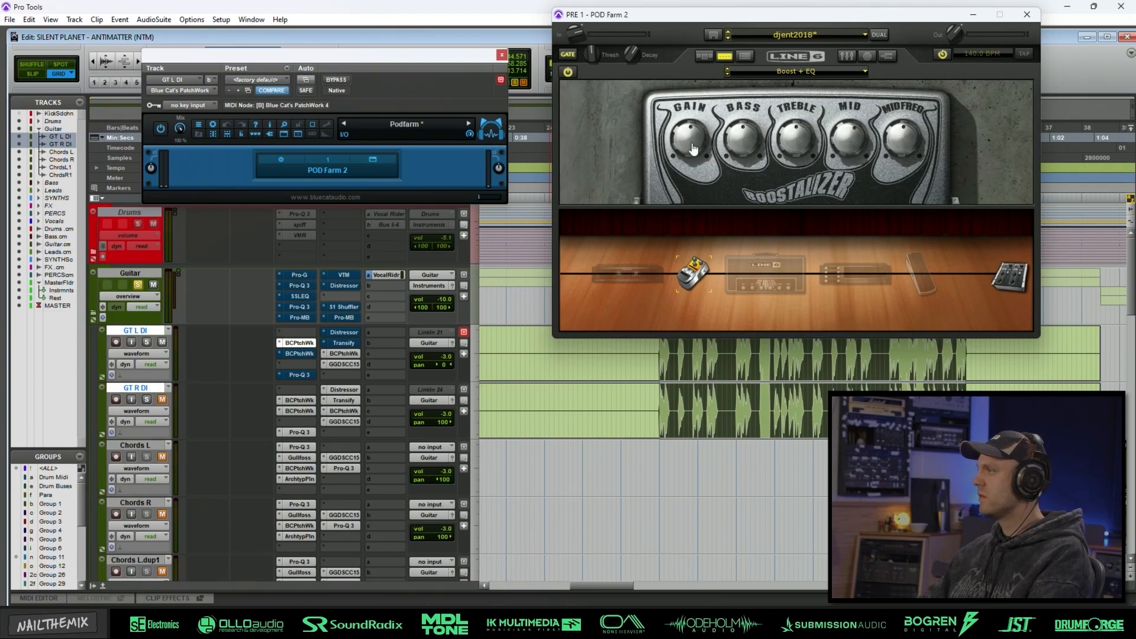
Compare the POD Farm 2 boost bypassed and active during playback, leave it active, and close its window.
left_click(474, 35)
left_click(336, 80)
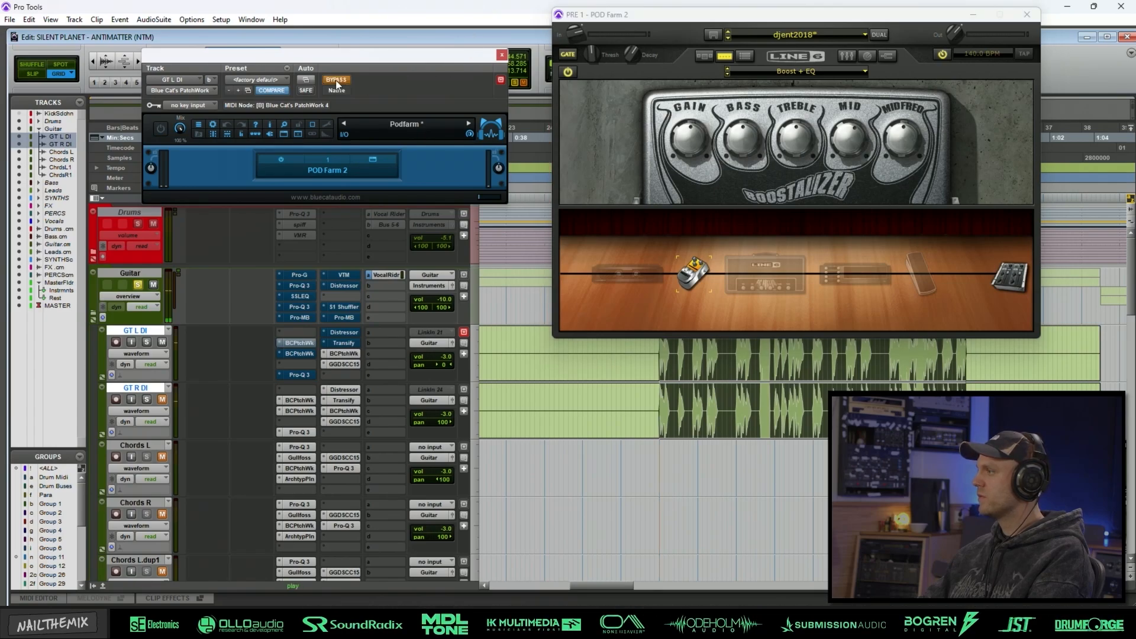
key("space")
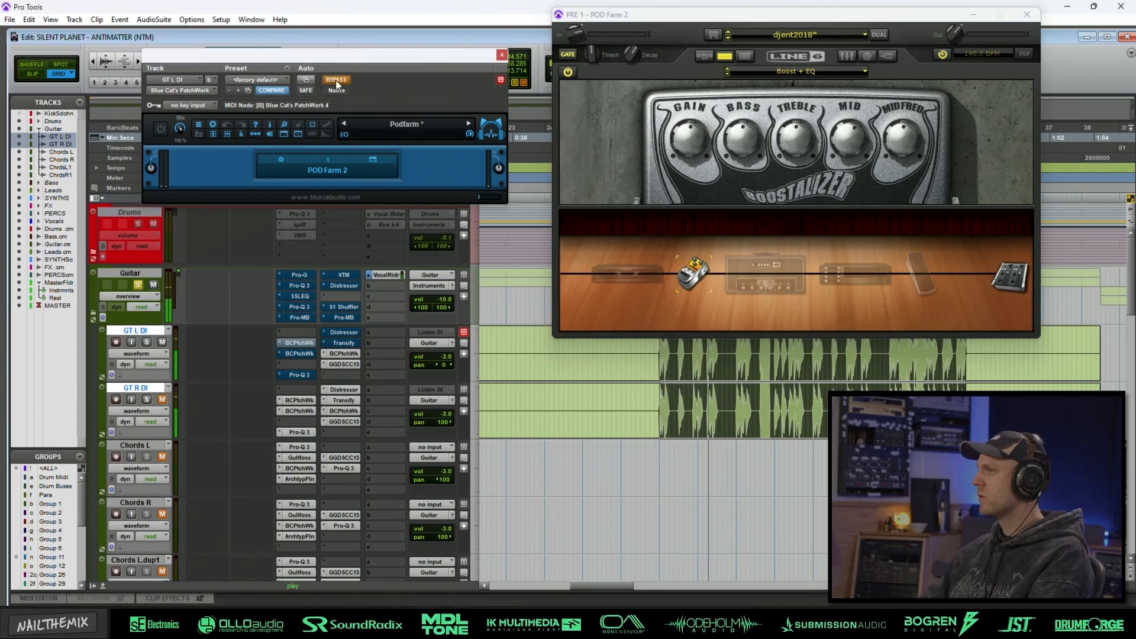
left_click(337, 80)
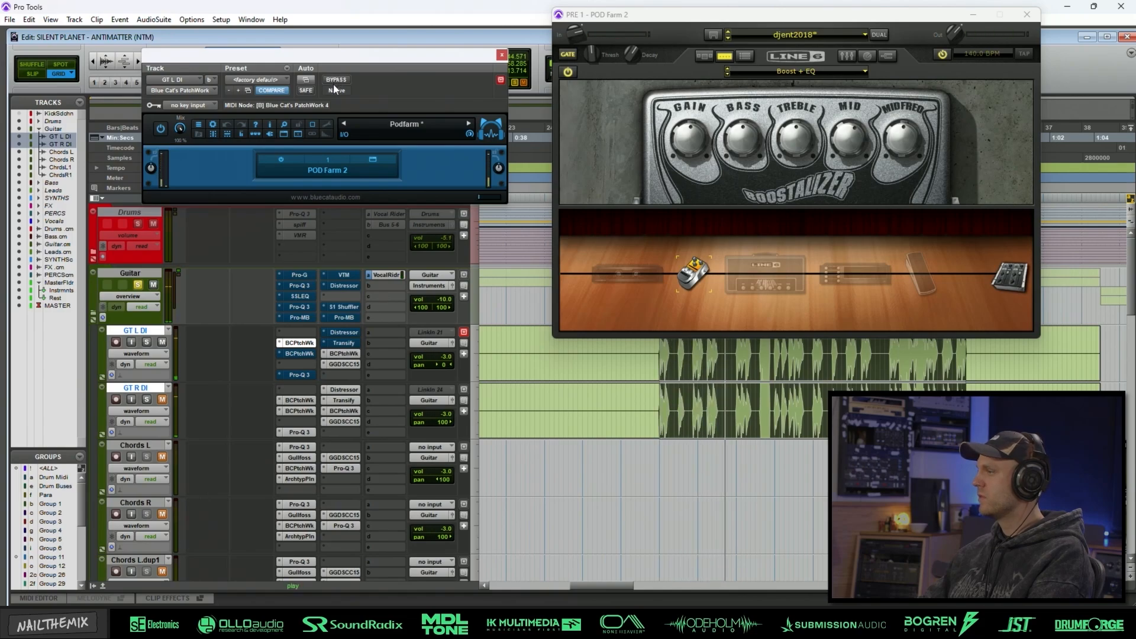
left_click(502, 56)
key("space")
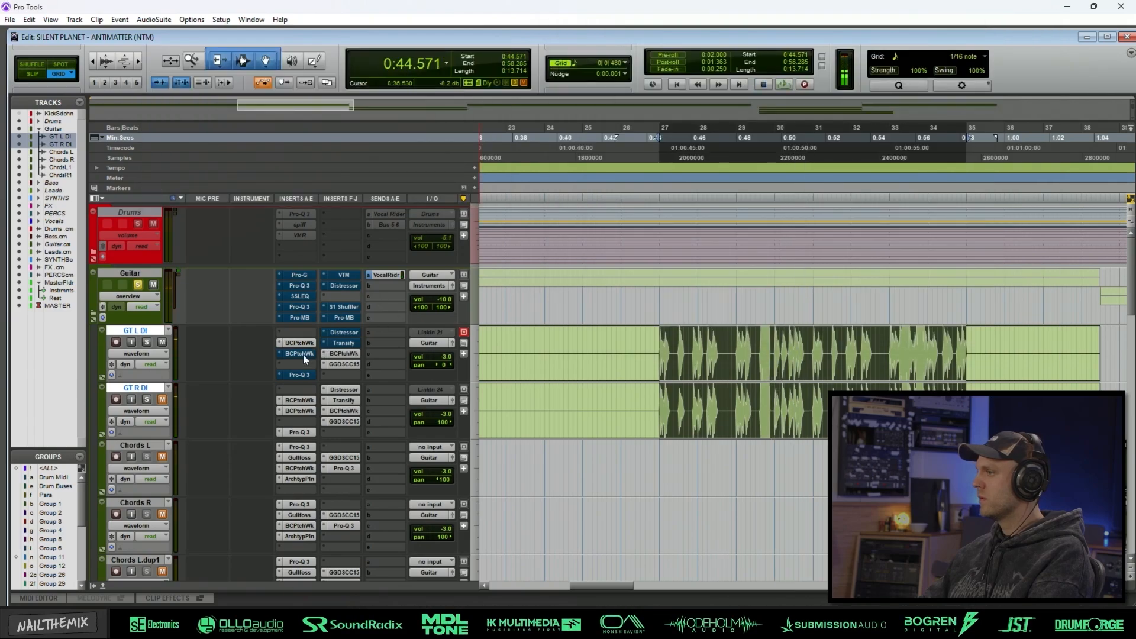
Open the TSE X50 v2 drive patch on GT L DI and bypass the track's later PatchWork and GGD Studio Cabs inserts.
left_click(303, 354)
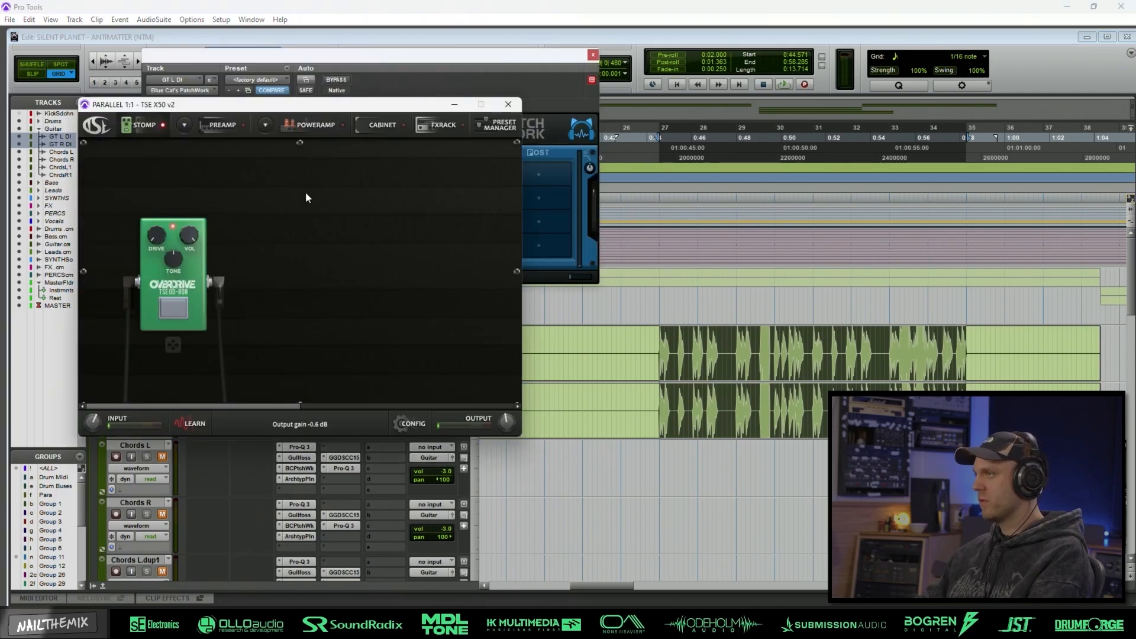
left_click_drag(240, 118, 676, 155)
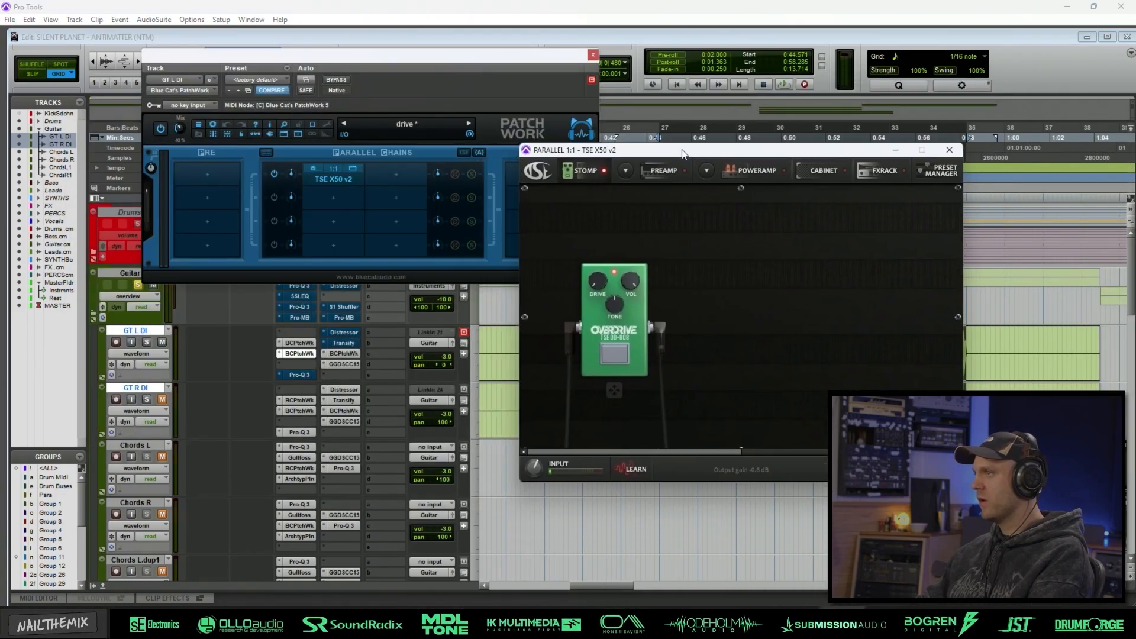
left_click(592, 81)
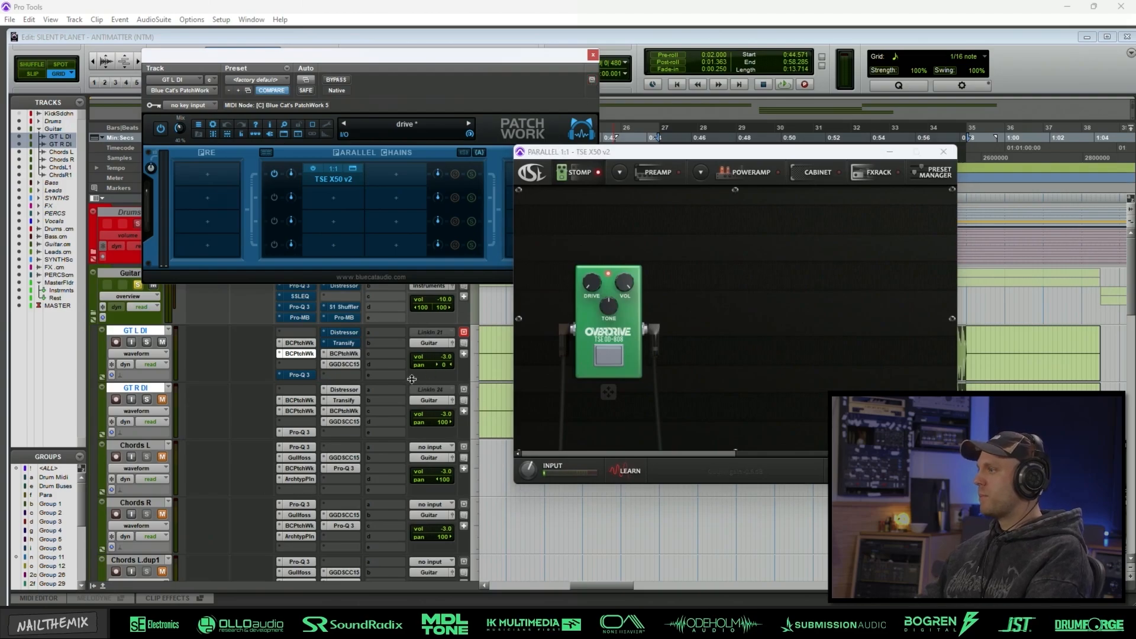
left_click(336, 365, "ctrl")
left_click(336, 354, "ctrl")
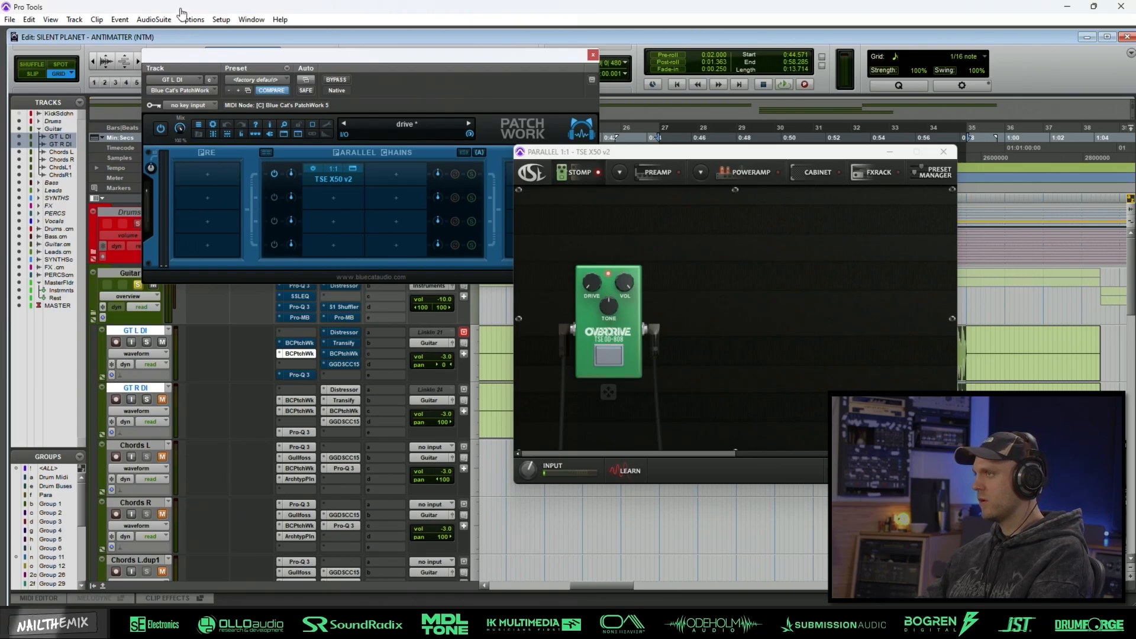
Audition the drive patch at different blends and set its Mix to about 41%.
key("space")
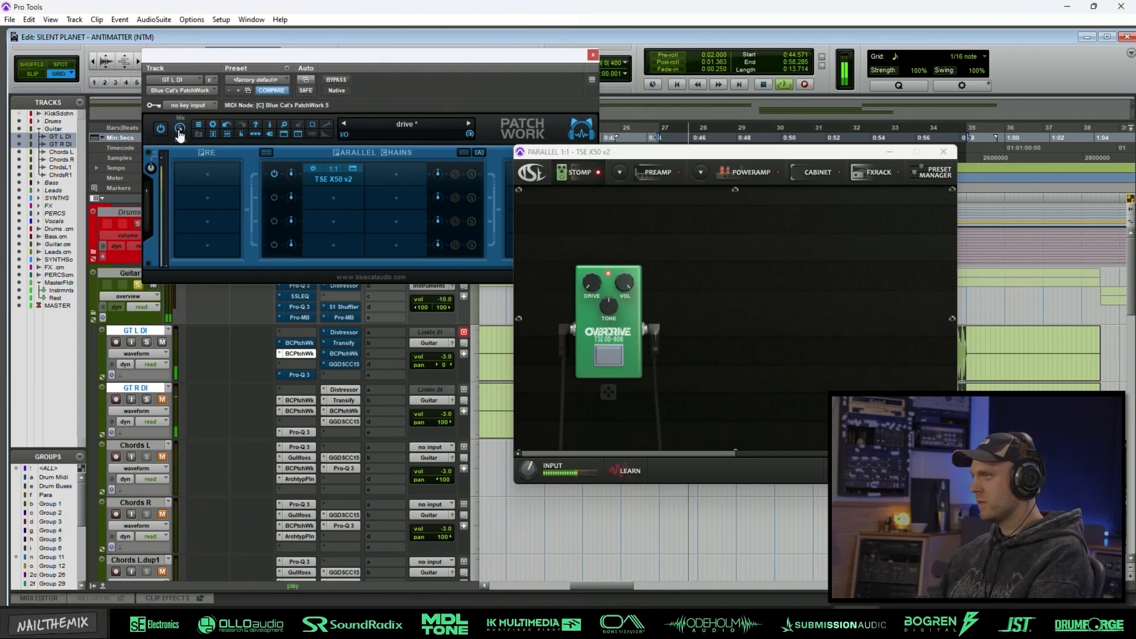
key("space")
left_click_drag(179, 128, 174, 261)
key("space")
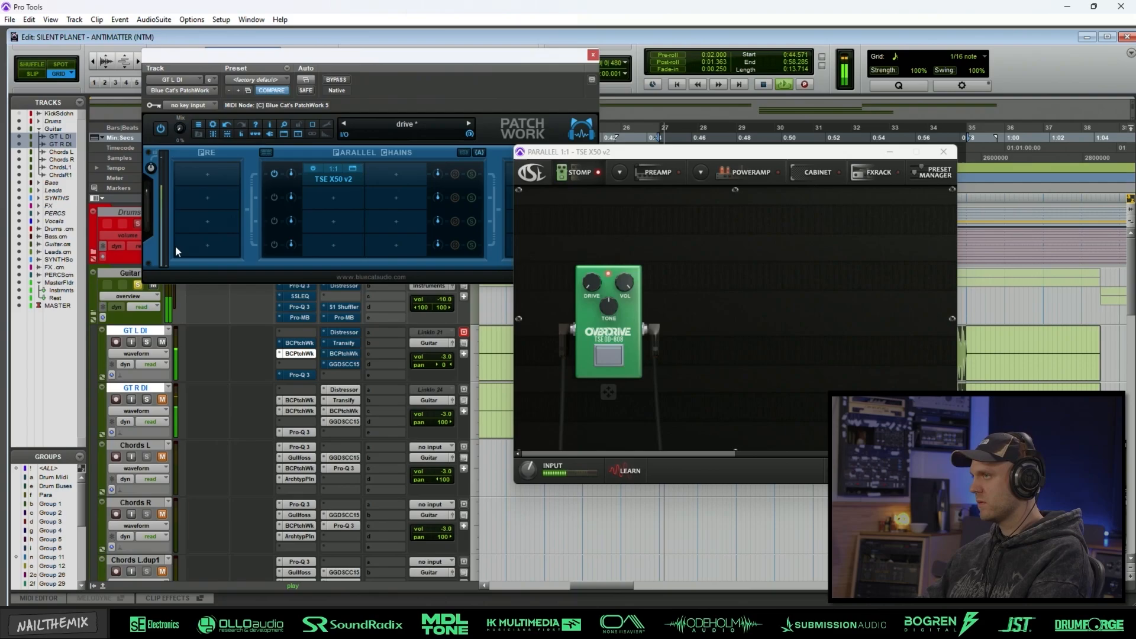
left_click_drag(182, 136, 188, 116)
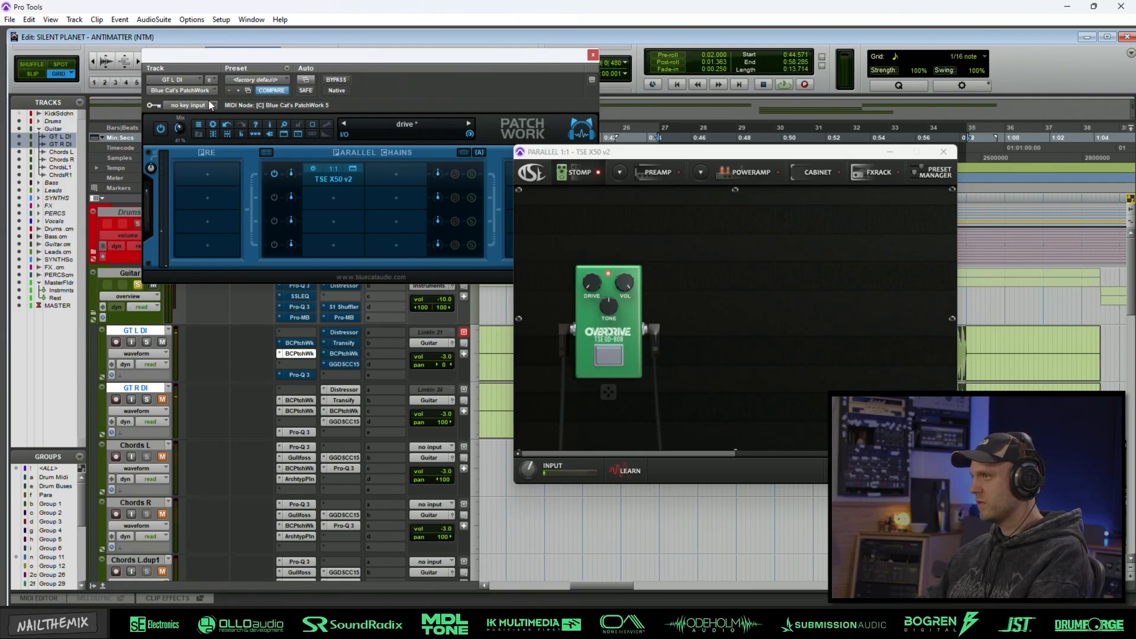
key("space")
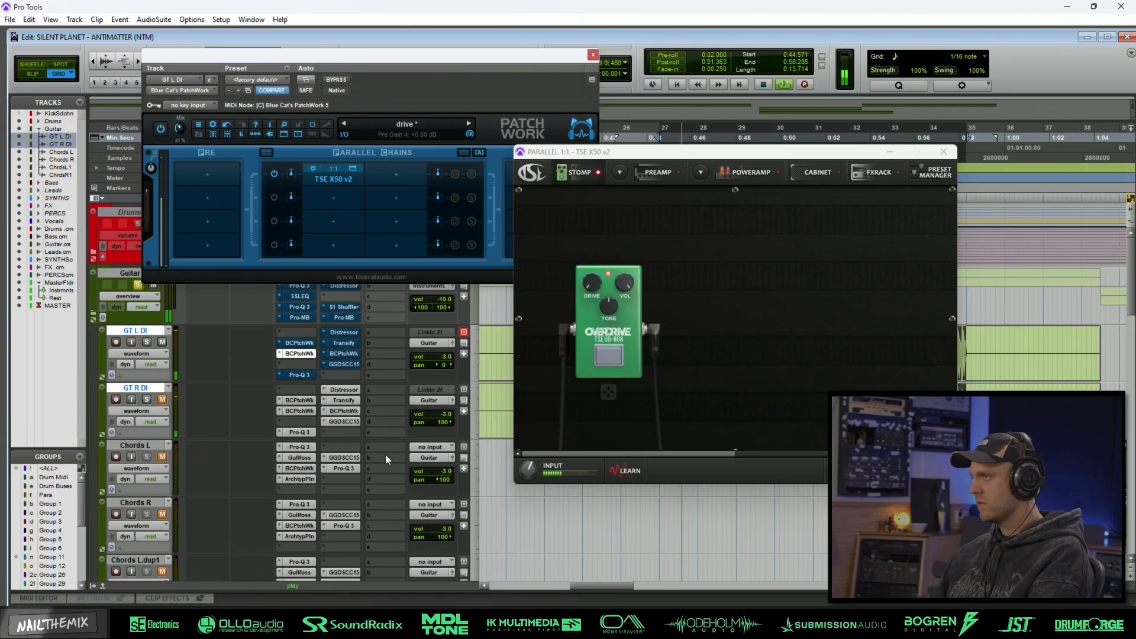
Re-enable the GGD Studio Cabs and later PatchWork inserts on GT L DI, and compare the drive patch bypassed and active.
left_click(335, 365, "ctrl")
left_click(333, 353, "ctrl")
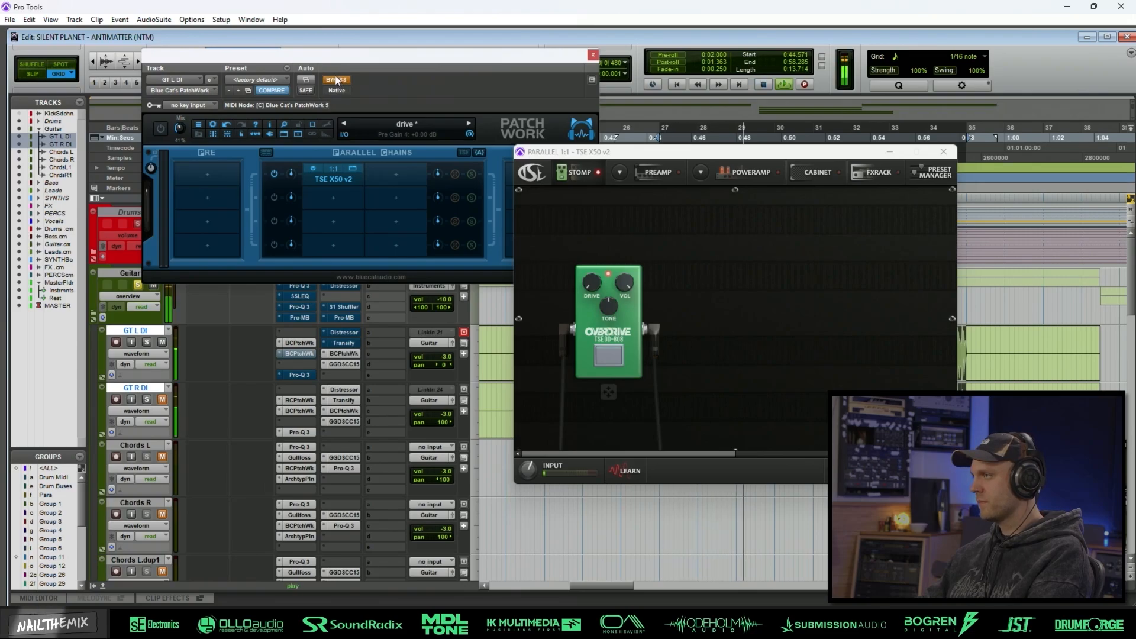
left_click(335, 79)
key("space")
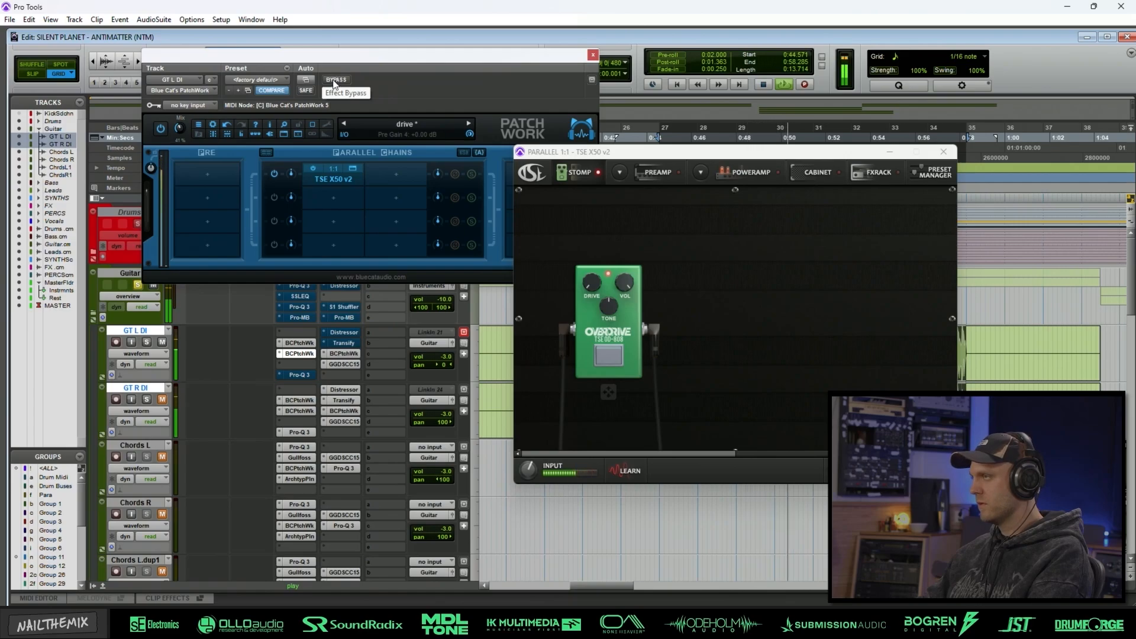
left_click(335, 80)
key("space")
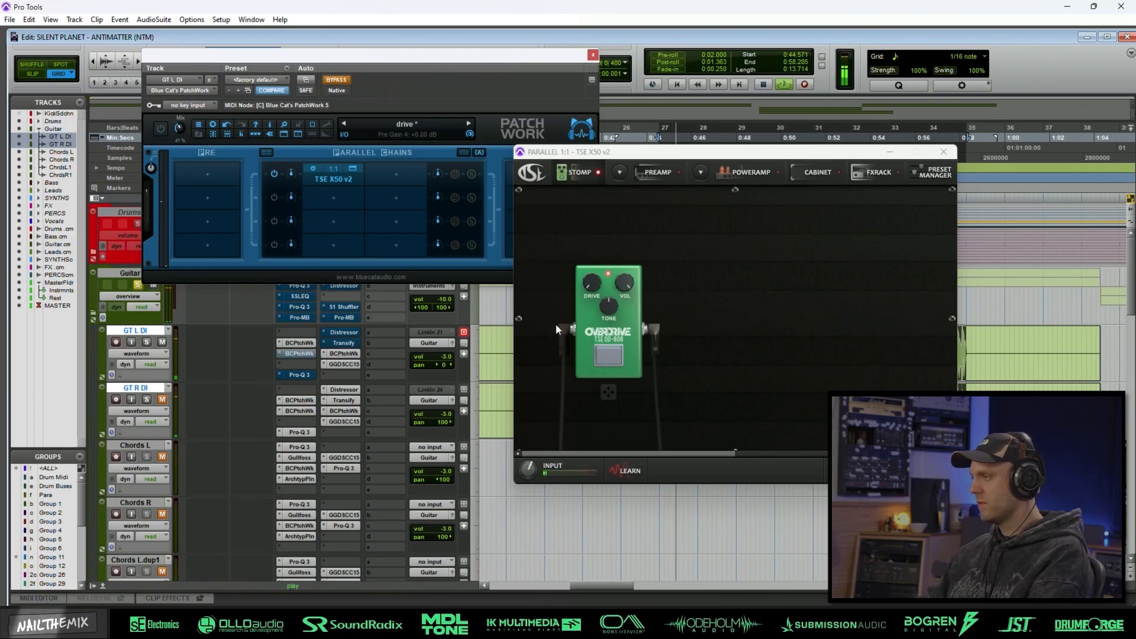
Uncover the timeline, select the opening guitar phrase from 0:44.571 to 0:46.285, and play it.
left_click_drag(606, 154, 688, 434)
key("space")
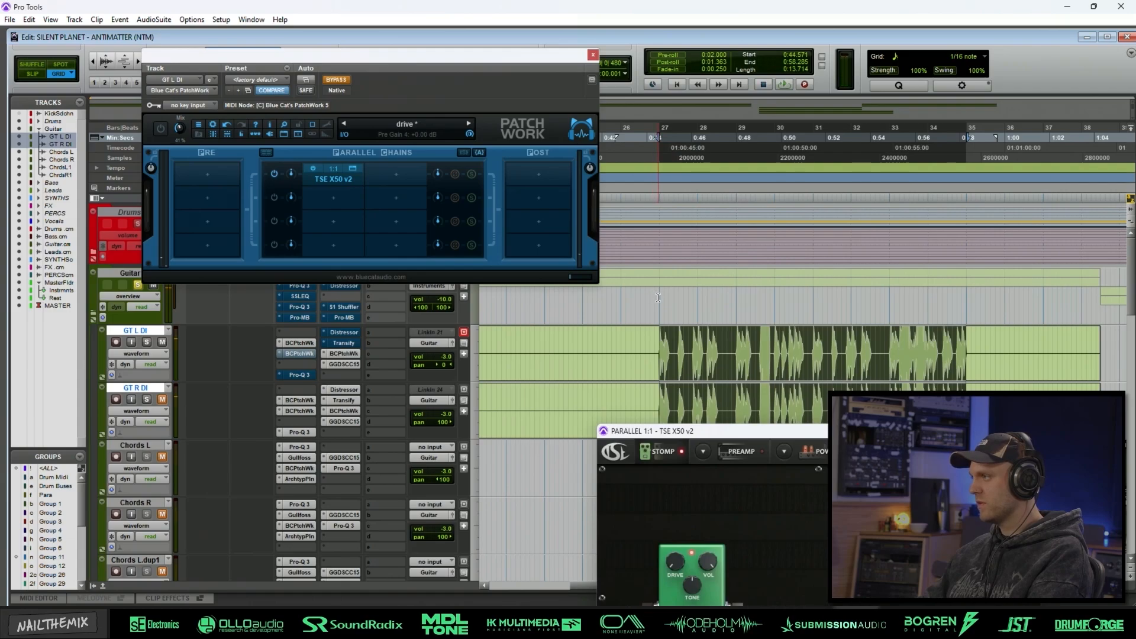
left_click_drag(655, 296, 694, 300)
key("space")
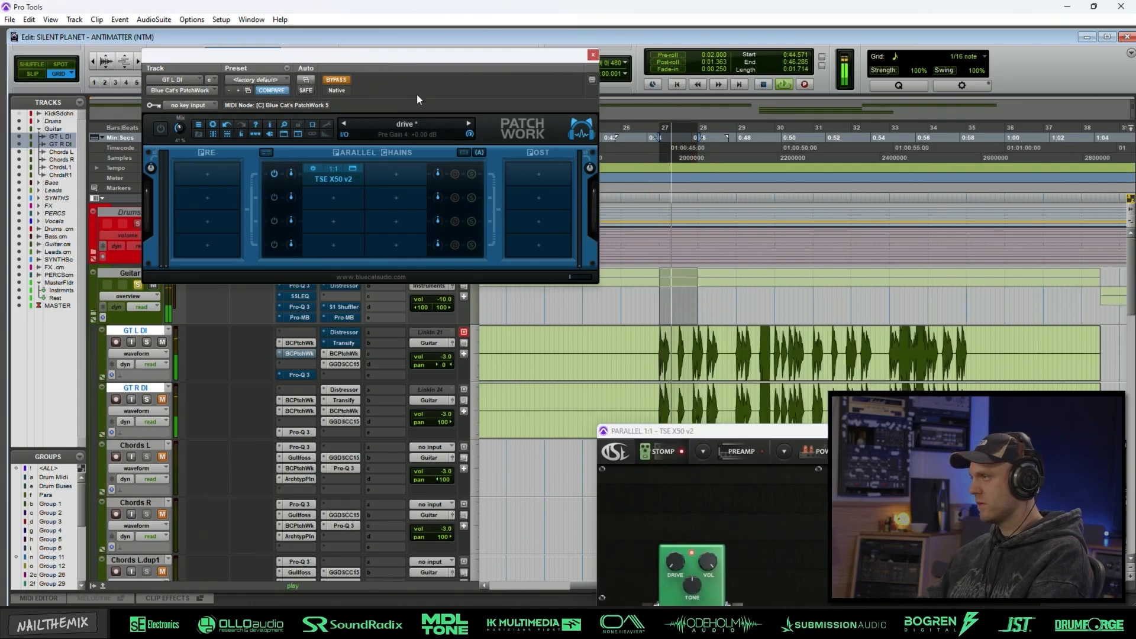
Compare the TSE X50 drive patch active and bypassed over the short selection, leave it active, and close its window.
left_click(337, 81)
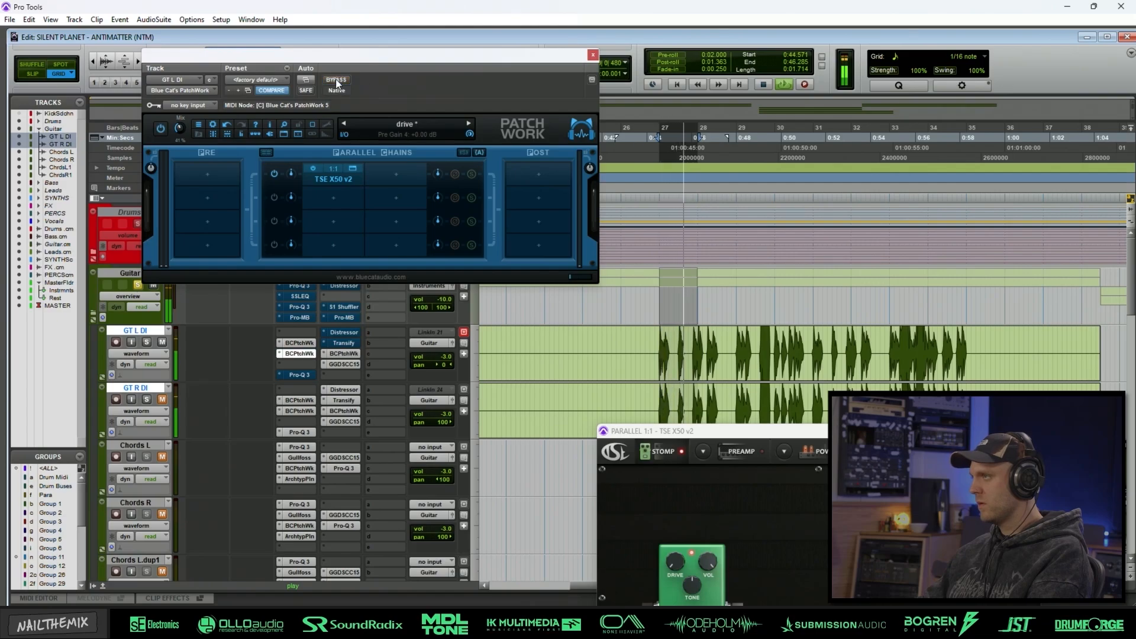
left_click_drag(661, 432, 764, 40)
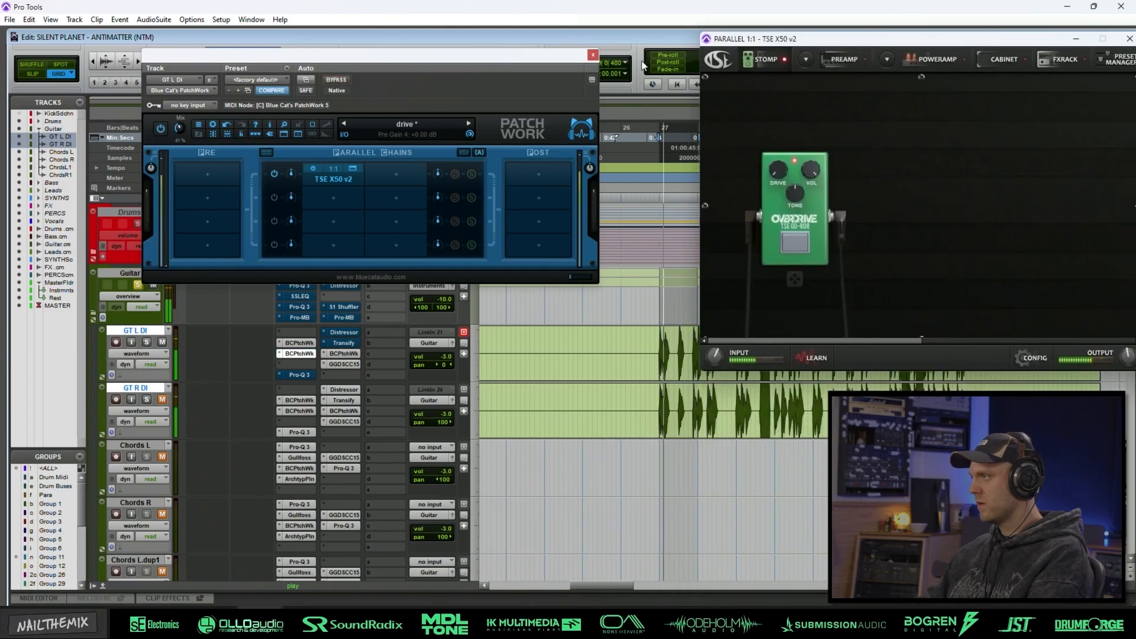
left_click(336, 81)
left_click(336, 81)
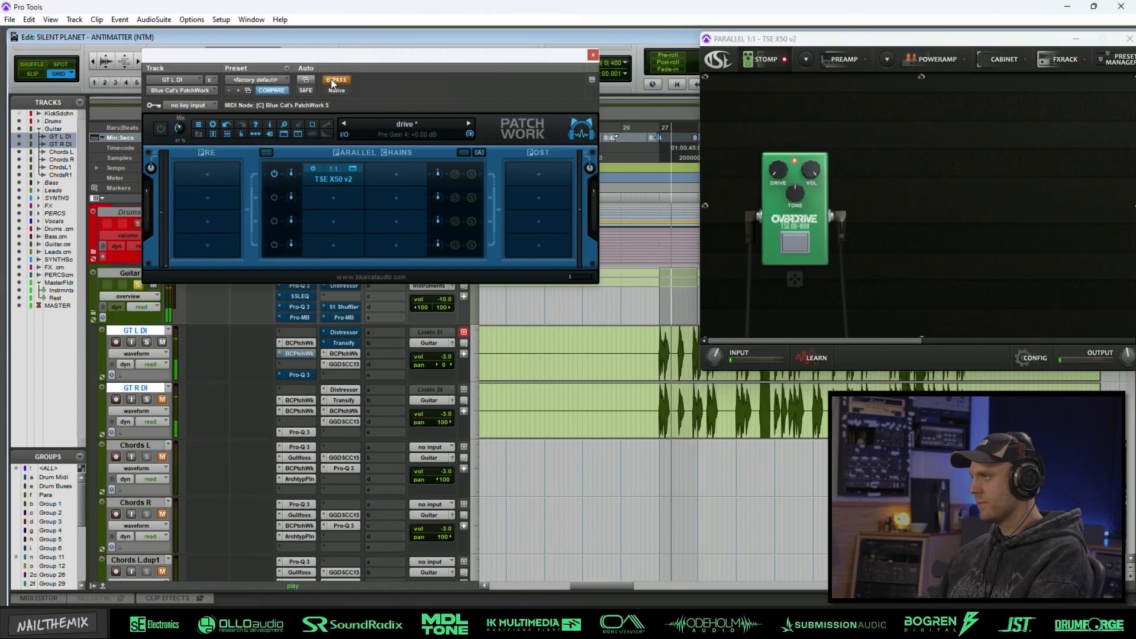
left_click(334, 82)
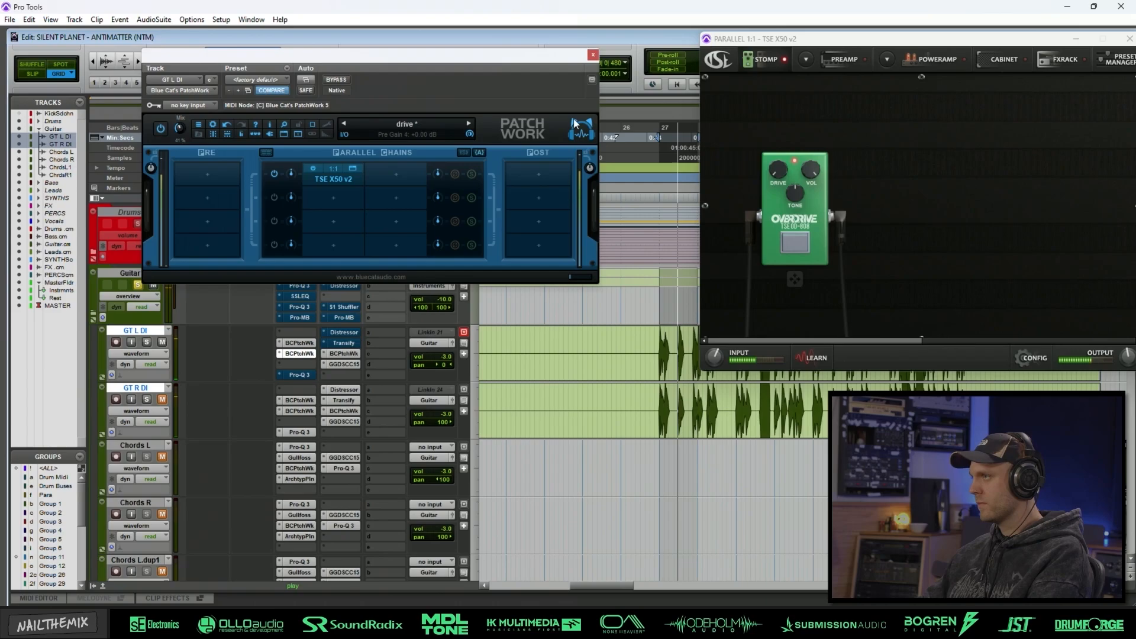
key("space")
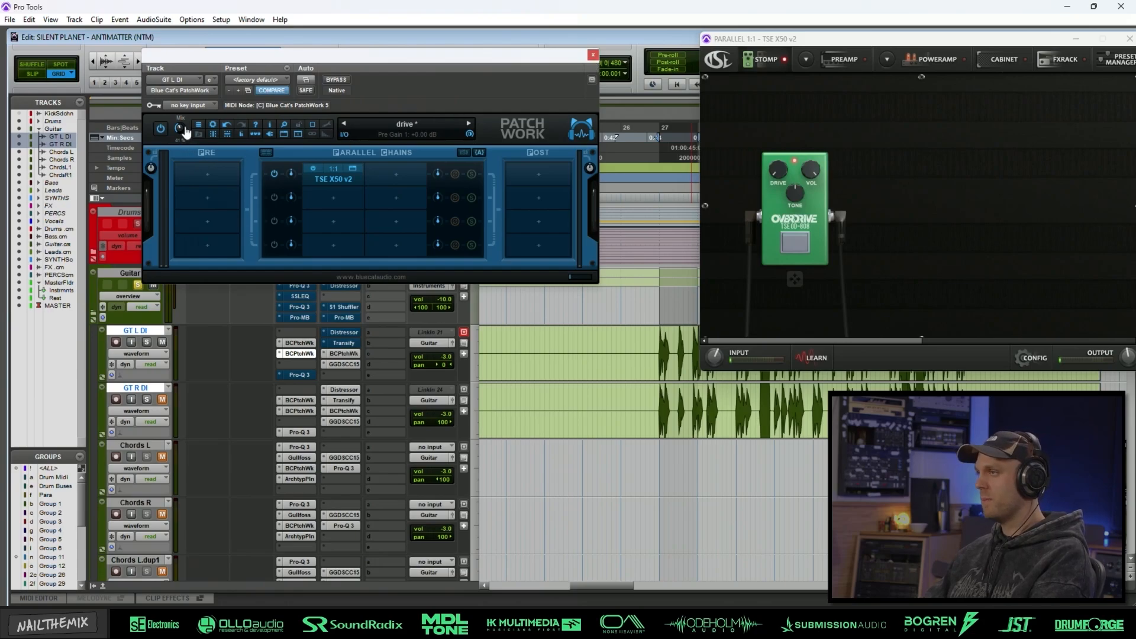
left_click(593, 55)
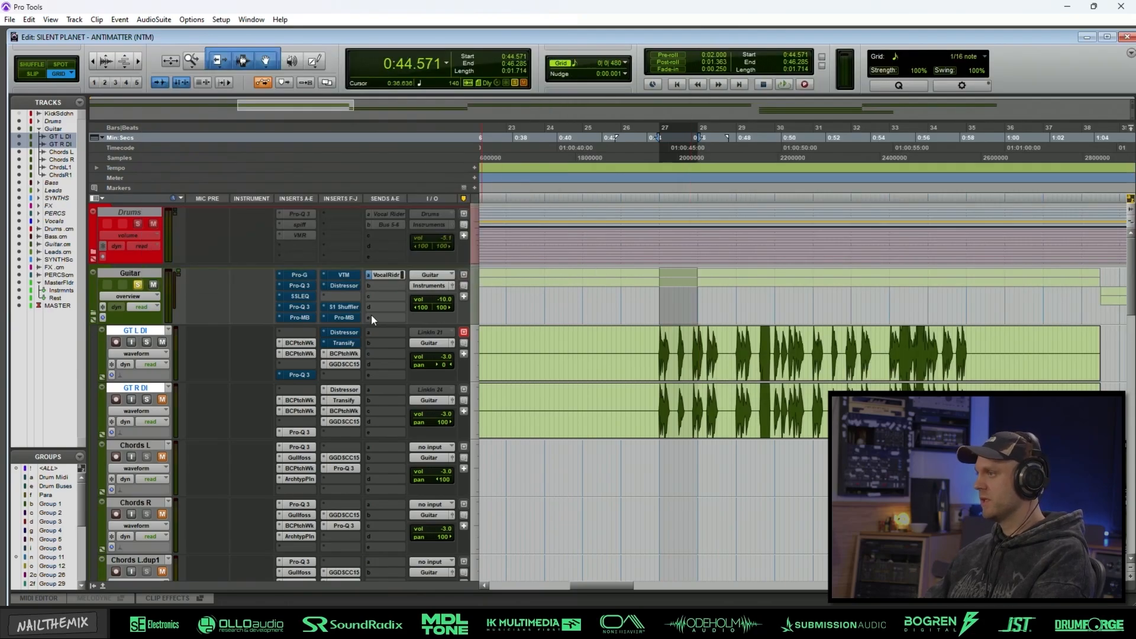
Open the Pro-Q 3 insert on GT L DI to examine its EQ curve, and close it.
left_click(300, 375)
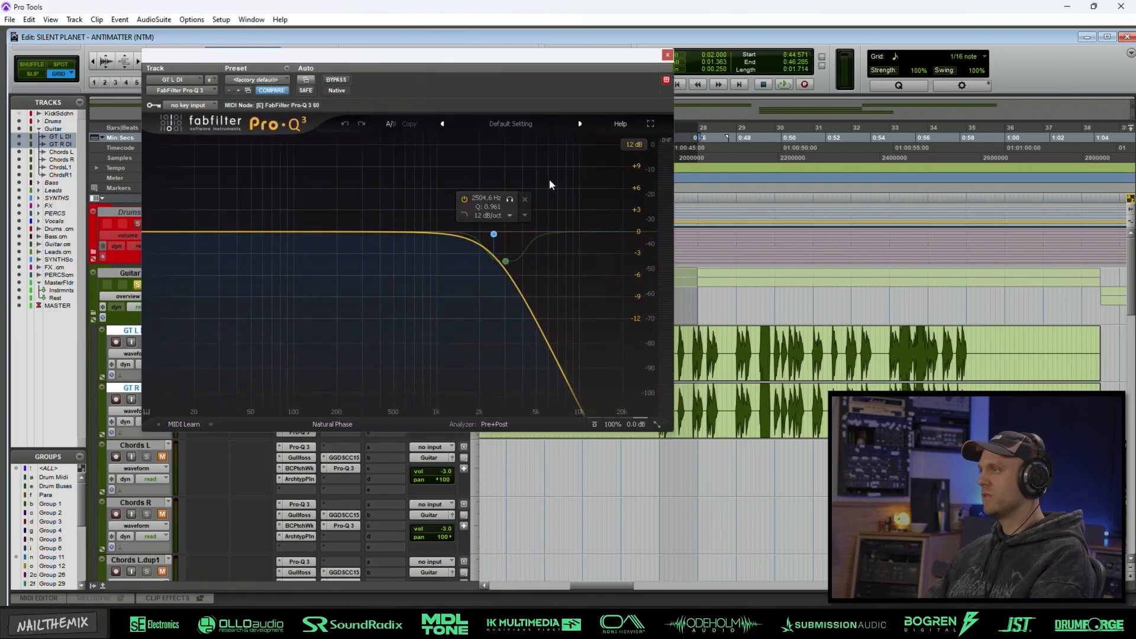
left_click(666, 80)
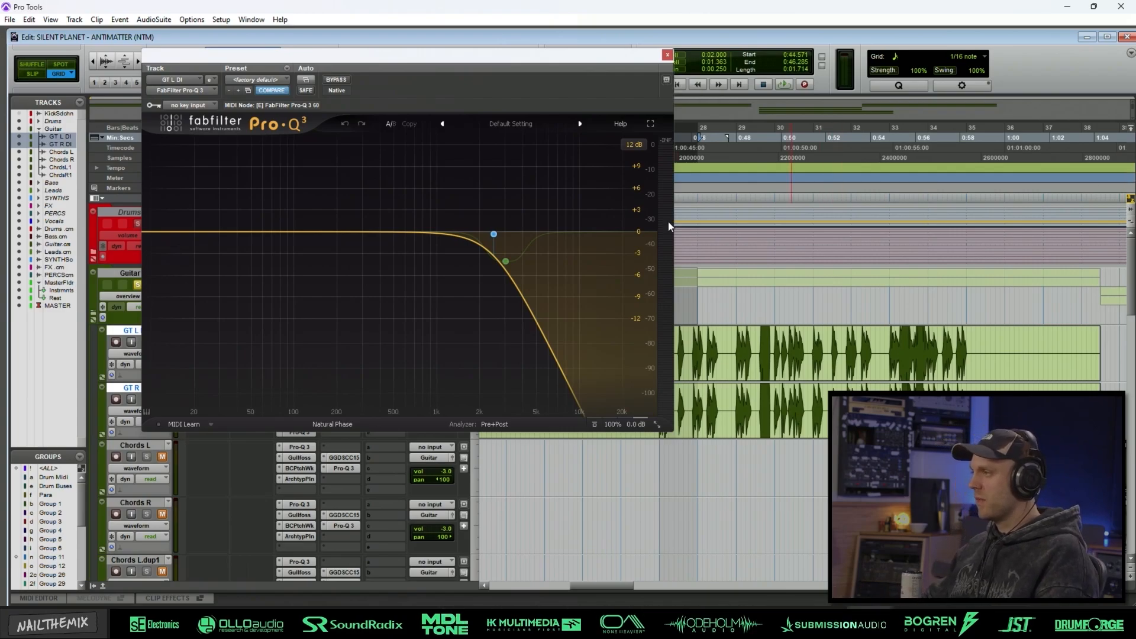
left_click(667, 54)
Open the Distressor insert on GT L DI and take it out of bypass during playback.
left_click(345, 332)
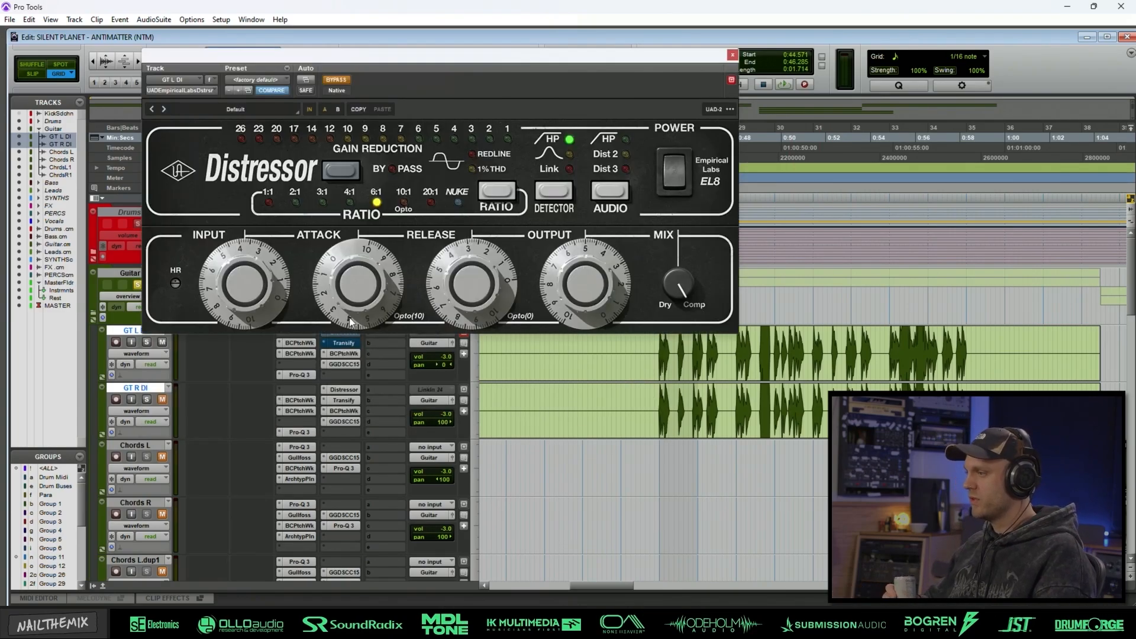
key("space")
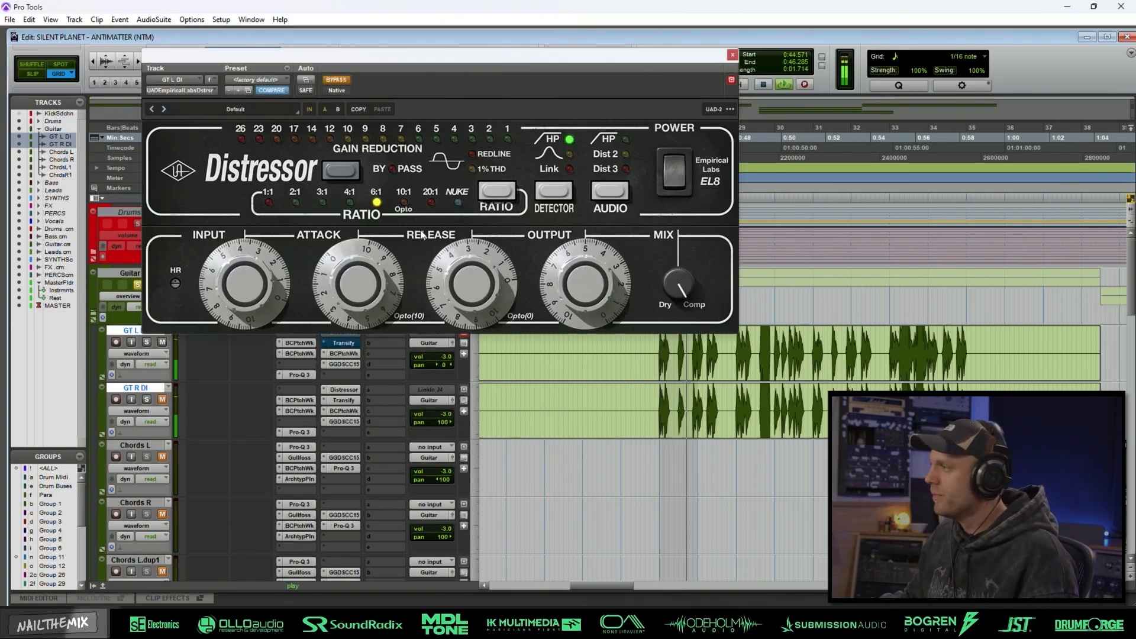
left_click(339, 81)
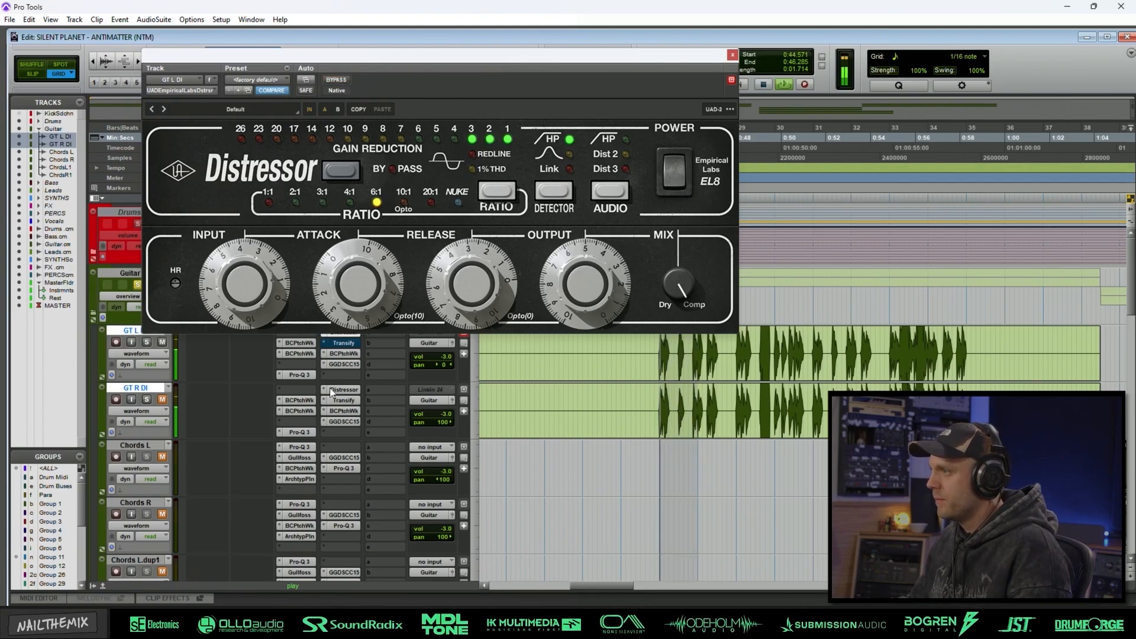
Bypass the later PatchWork and GGD Studio Cabs inserts on GT L DI, and compare the Distressor bypassed and active.
left_click(344, 355, "ctrl")
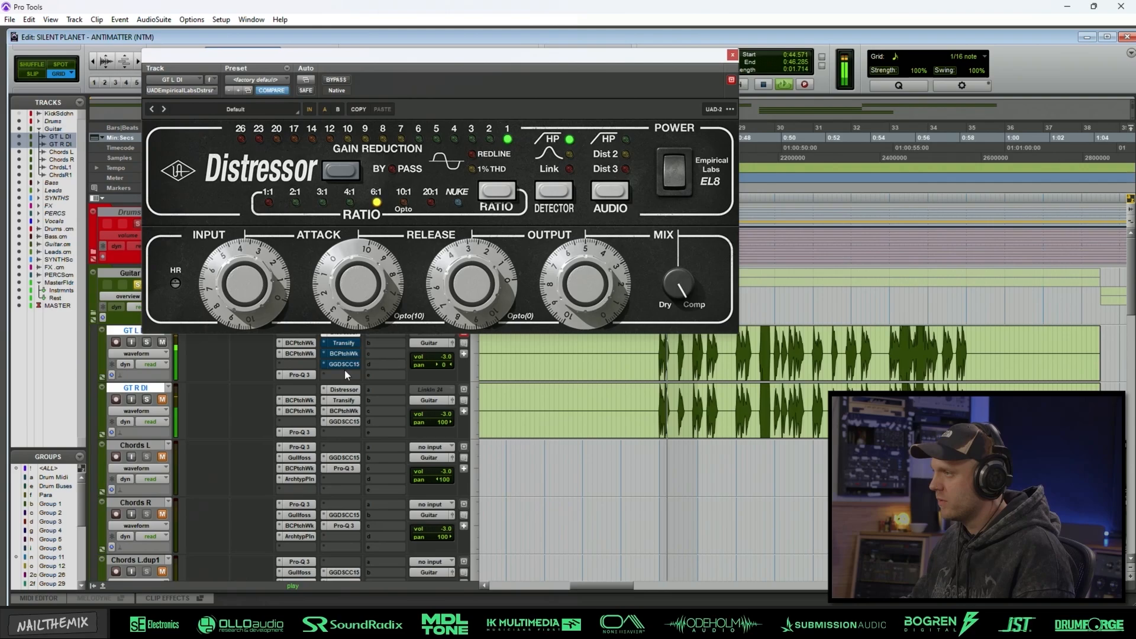
left_click(336, 80)
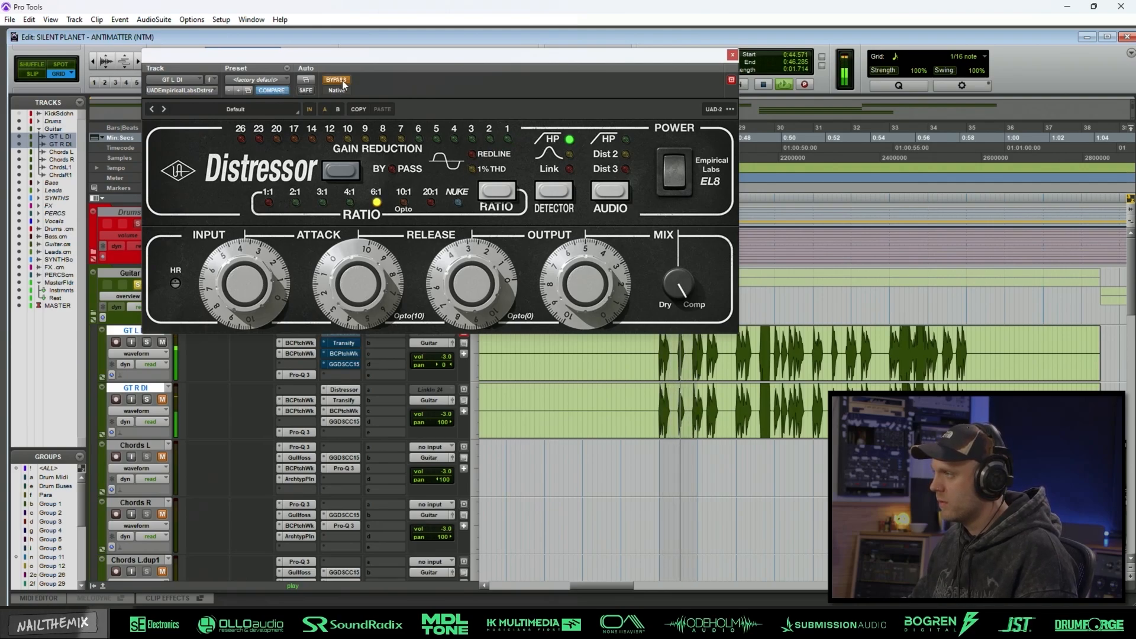
left_click(343, 80)
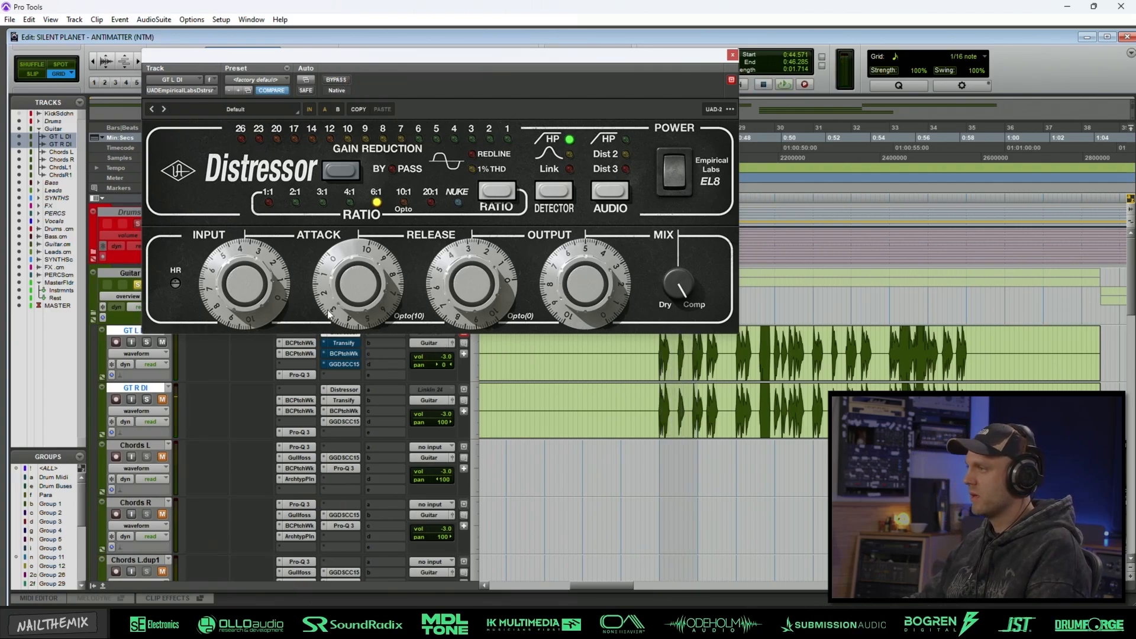
Open the Transify insert on GT L DI, compare it bypassed and active during playback, leave it active, and close its window.
left_click(343, 342)
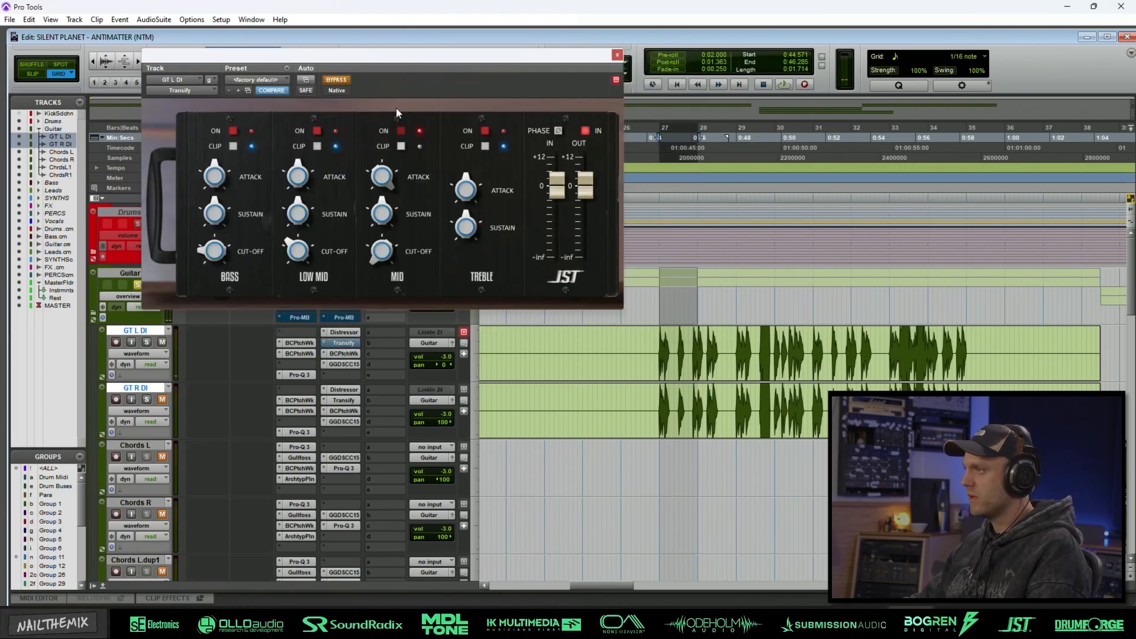
key("space")
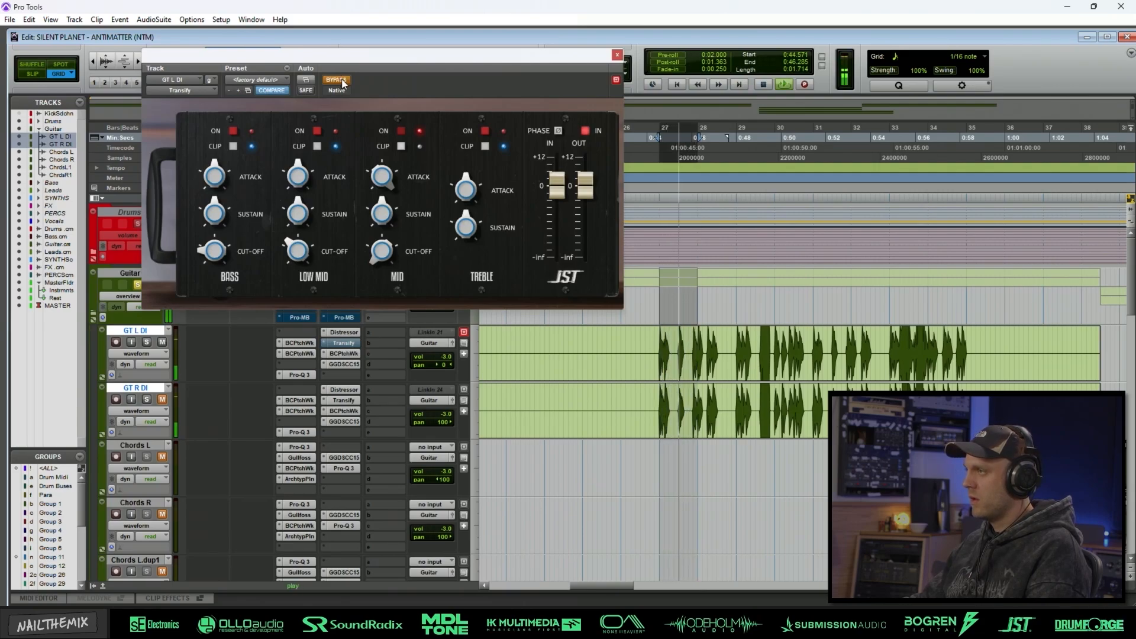
left_click(342, 82)
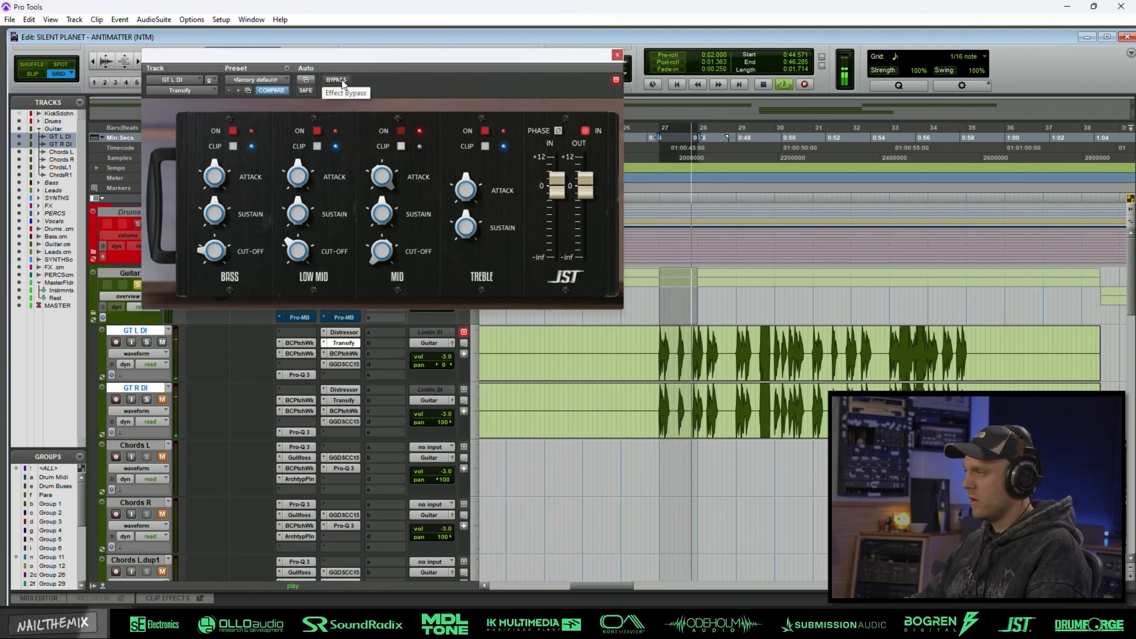
left_click(342, 82)
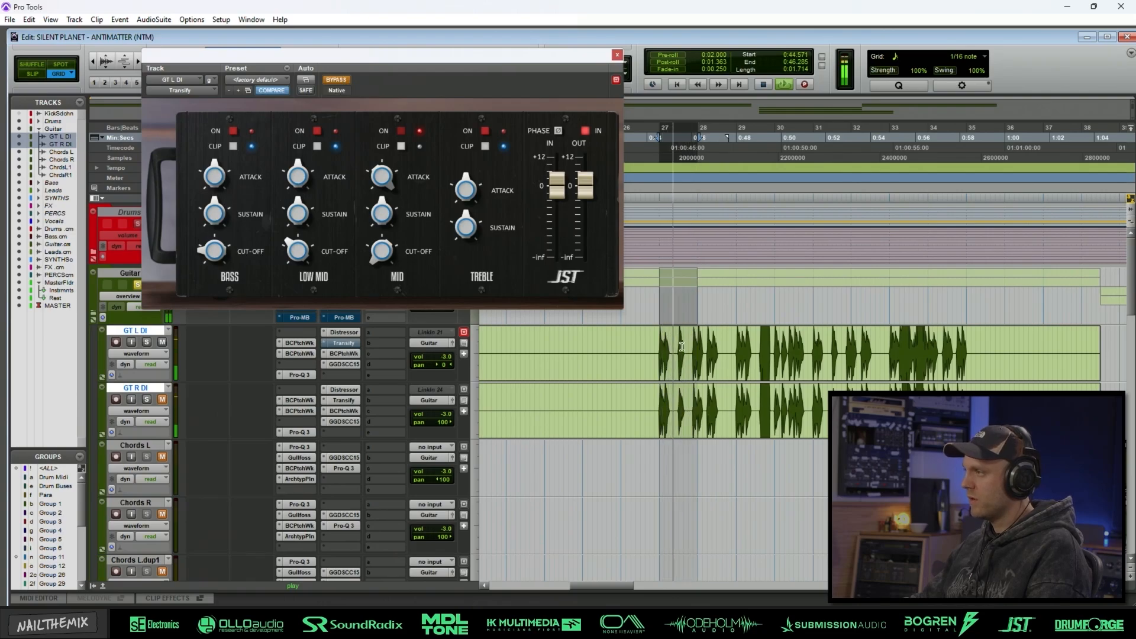
left_click(344, 81)
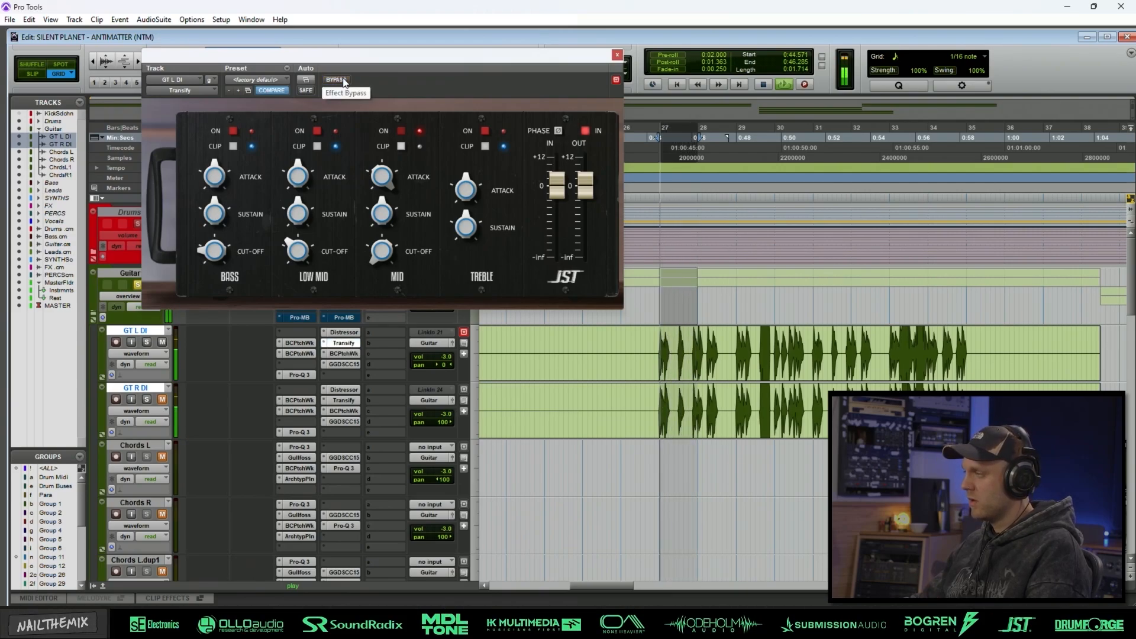
left_click(617, 55)
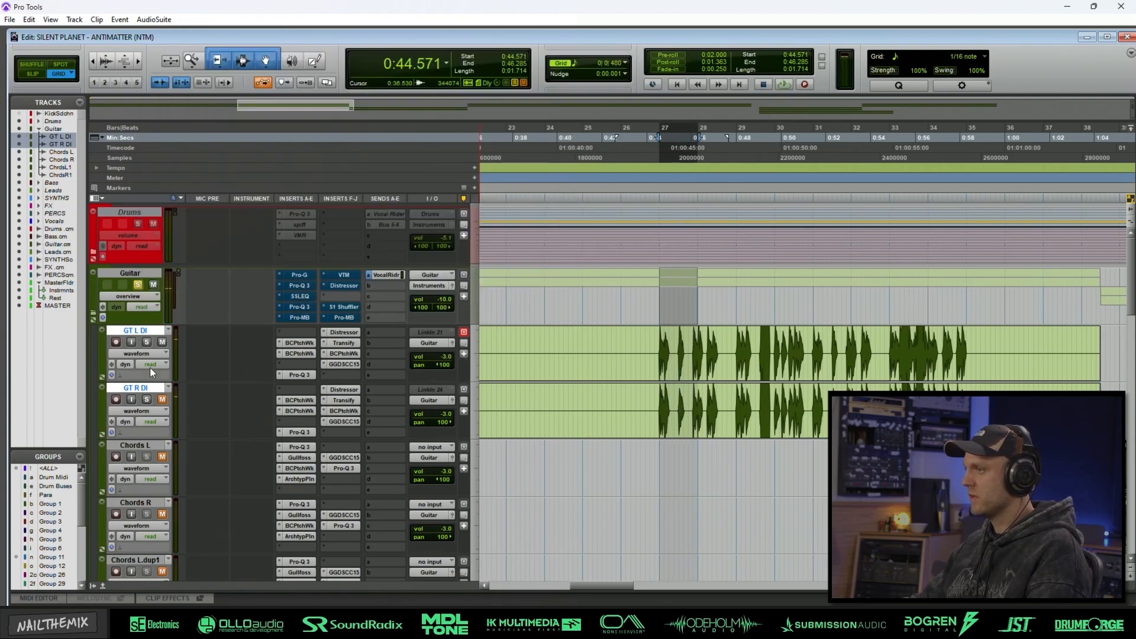
Play the GT L DI and GT R DI riff with the full insert chain, following the waveform from 0:43.714 to the end of the phrase.
key("space")
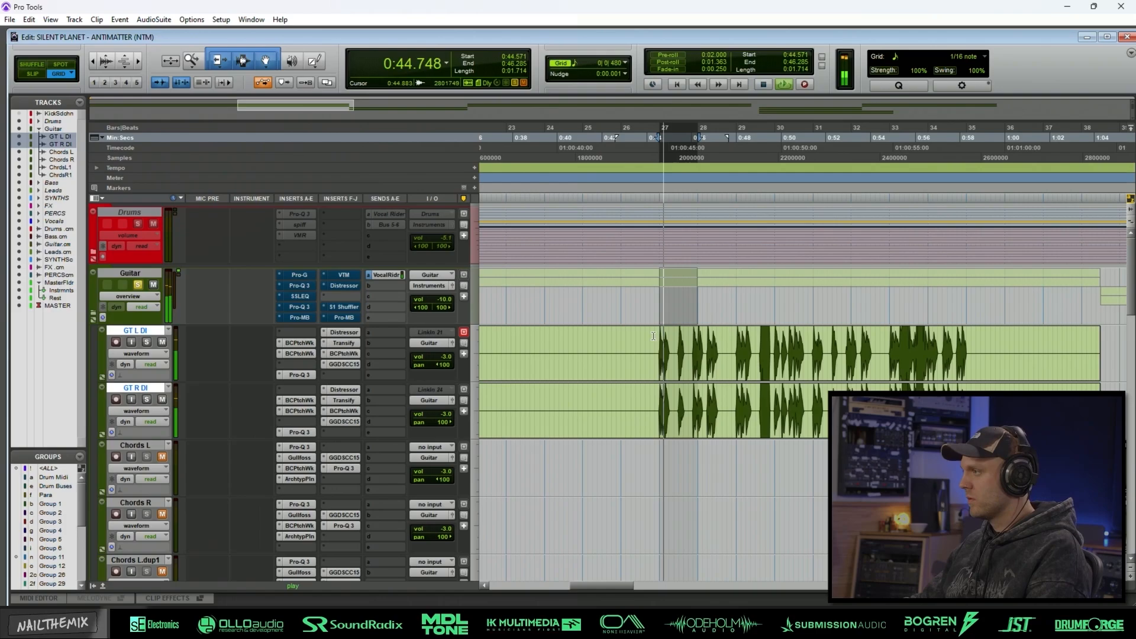
left_click(641, 338)
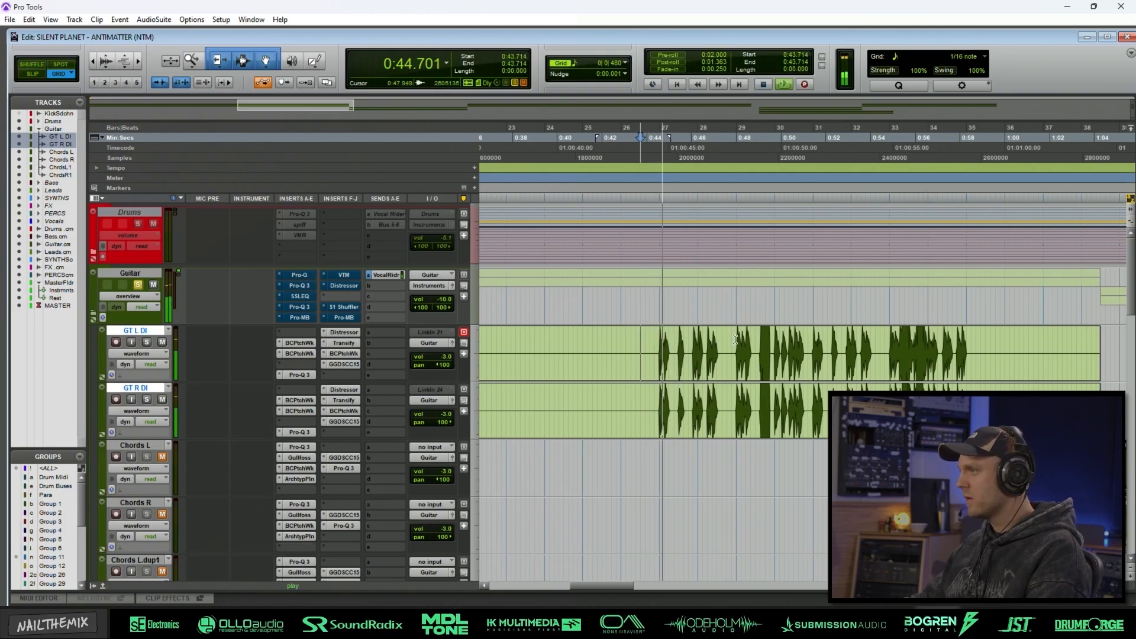
key("r")
left_click(762, 349)
key("t")
key("r")
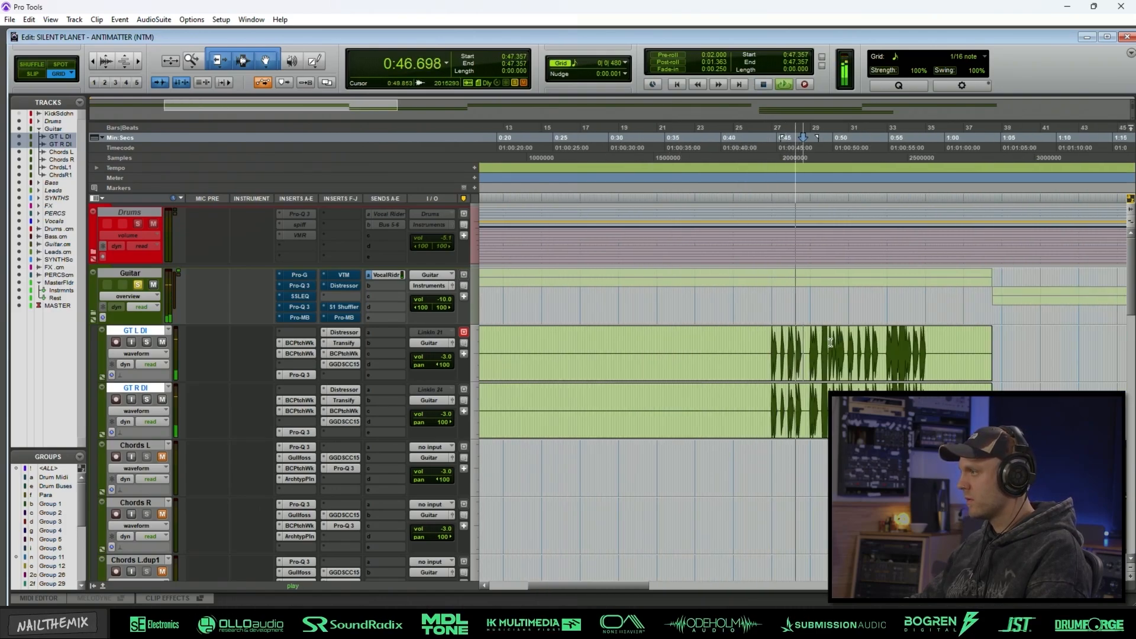
left_click(829, 342)
key("t")
left_click(826, 341)
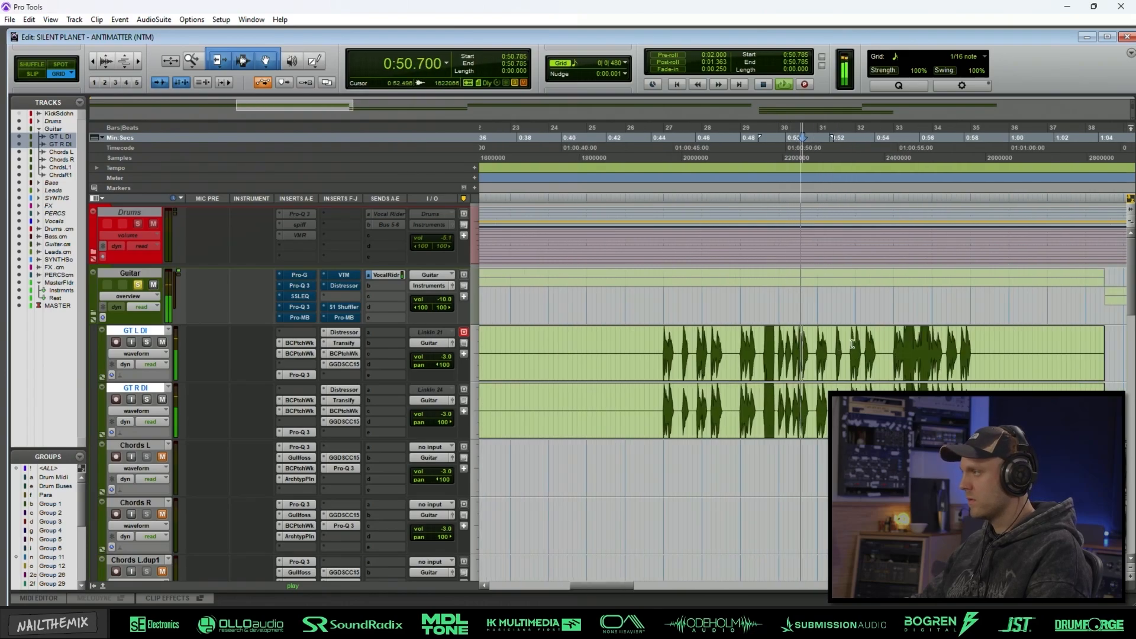
key("r")
key("r")
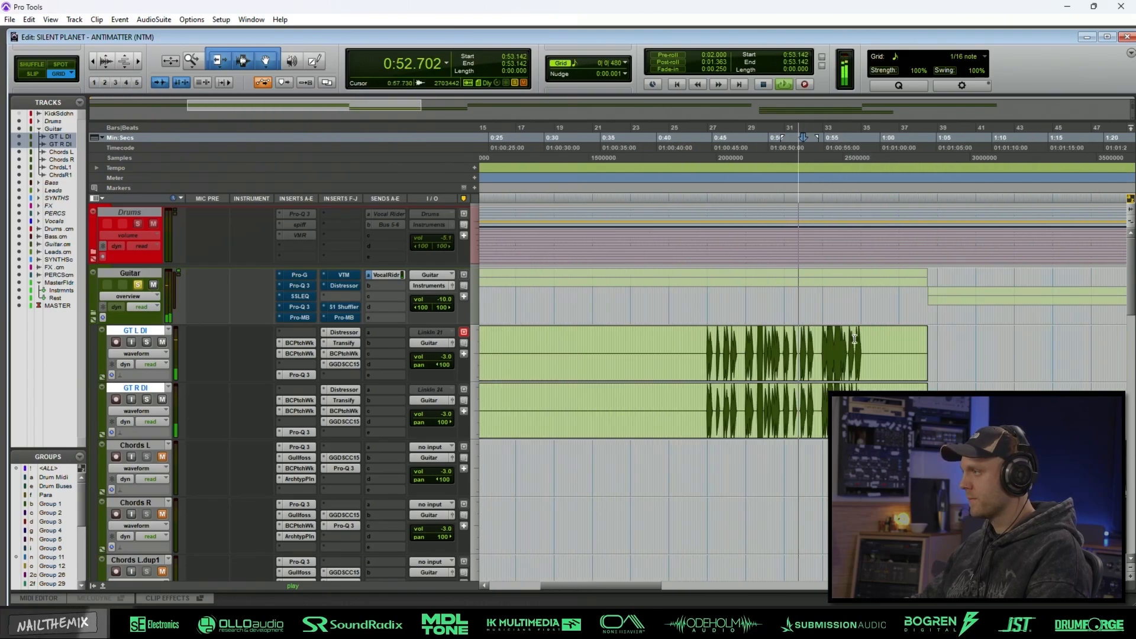
left_click(844, 340)
key("t")
left_click(818, 335)
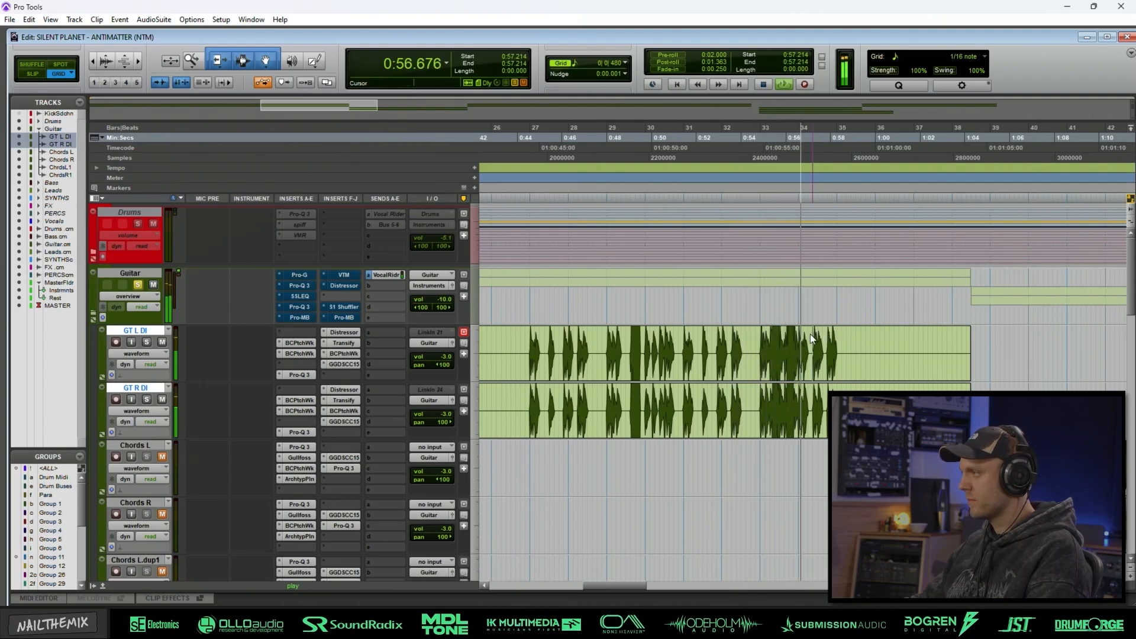
key("r")
left_click(798, 340)
scroll(797, 340, "down", 2)
key("r")
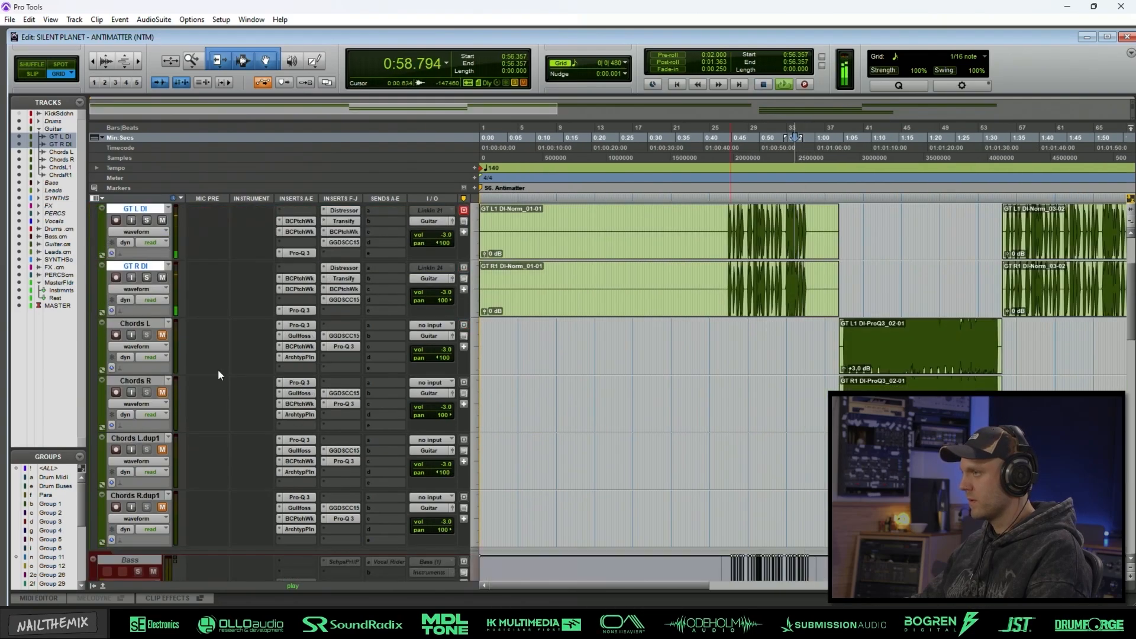
Mute the GT L DI and GT R DI tracks and unmute the Chords L and Chords R tracks.
scroll(172, 341, "up", 1)
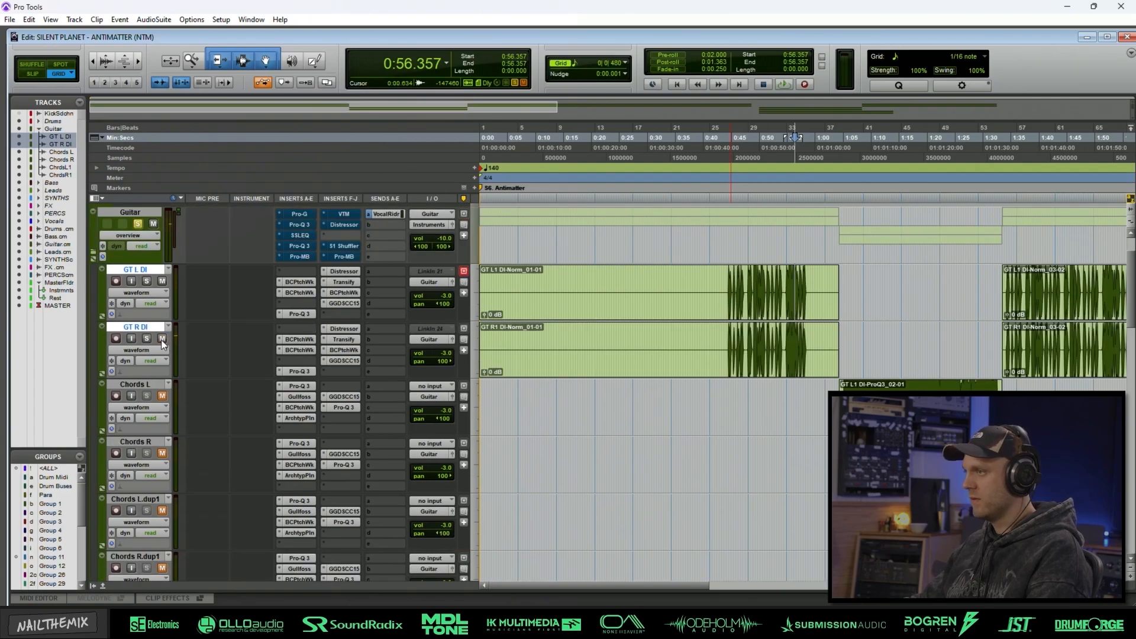
left_click(161, 338)
left_click(163, 454)
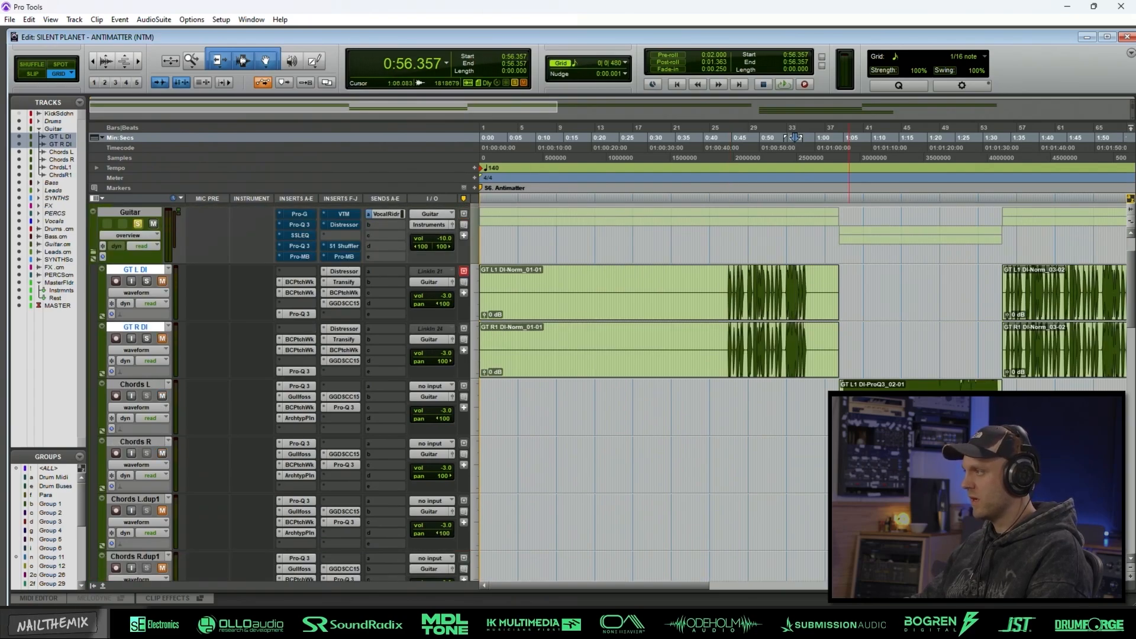
Separate the first Chords L clip at 1:32.571, just after its audible waveform ends.
left_click(945, 426)
key("t")
key("t")
key("t")
key("r")
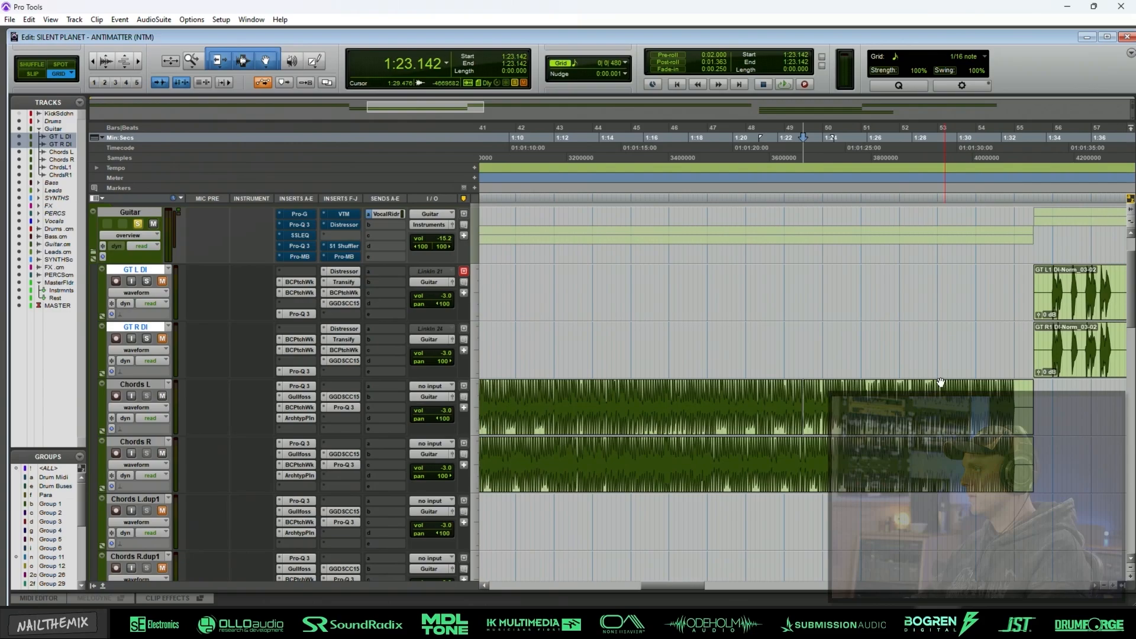
left_click(993, 397)
key("t")
key("t")
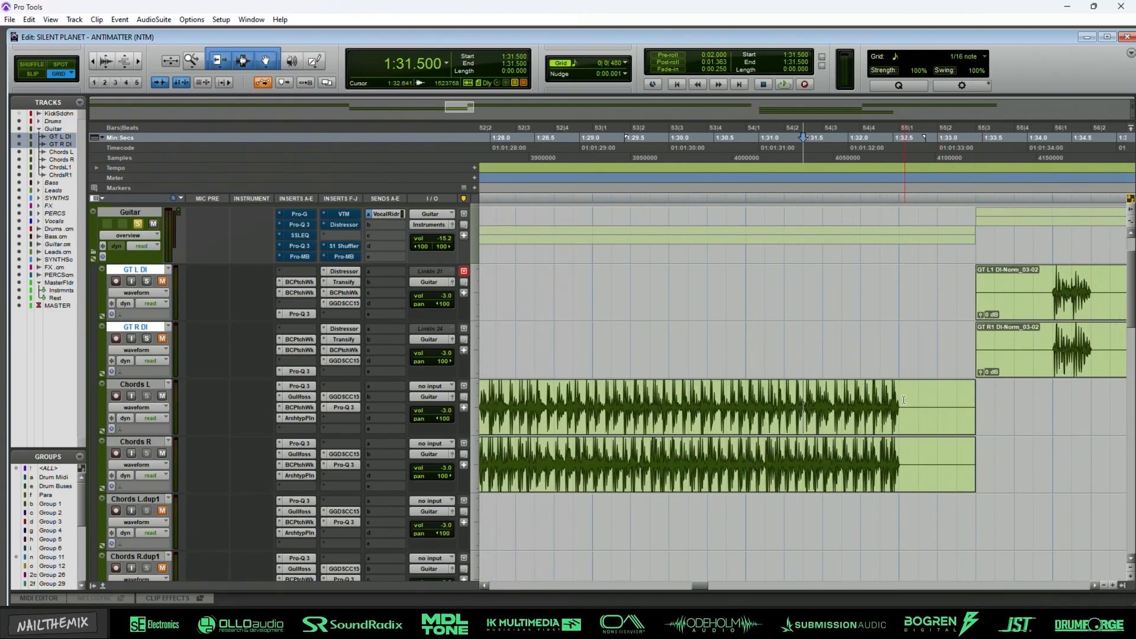
Separate the first Chords L clip at 1:05.142, where its first note begins.
key("r")
key("r")
key("r")
left_click(544, 405)
key("t")
key("t")
key("t")
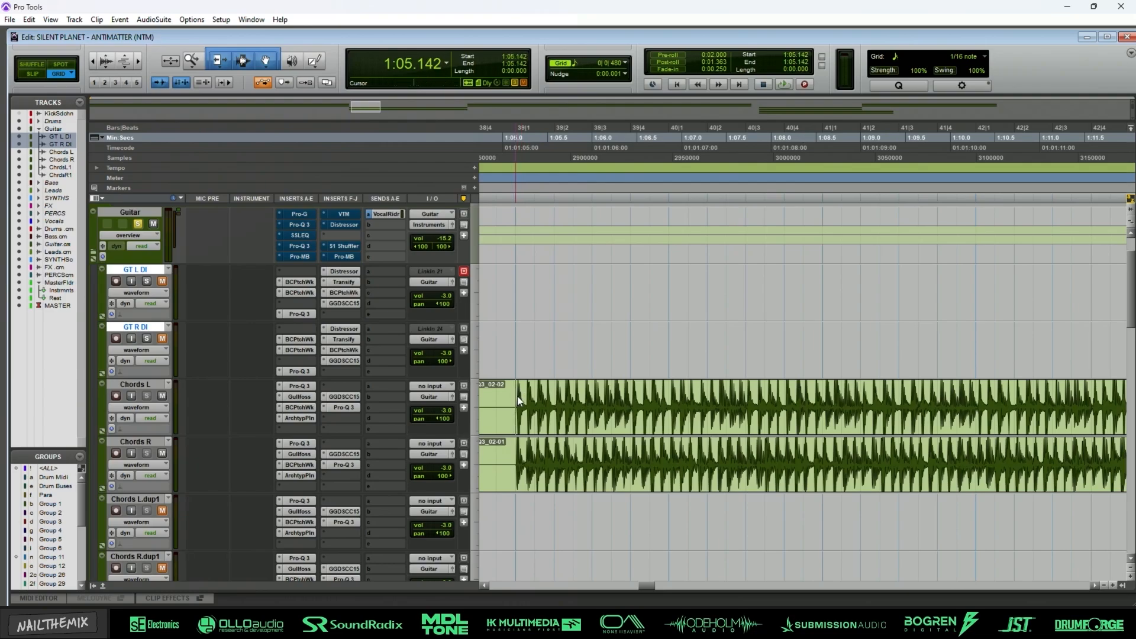
key("r")
key("r")
key("r")
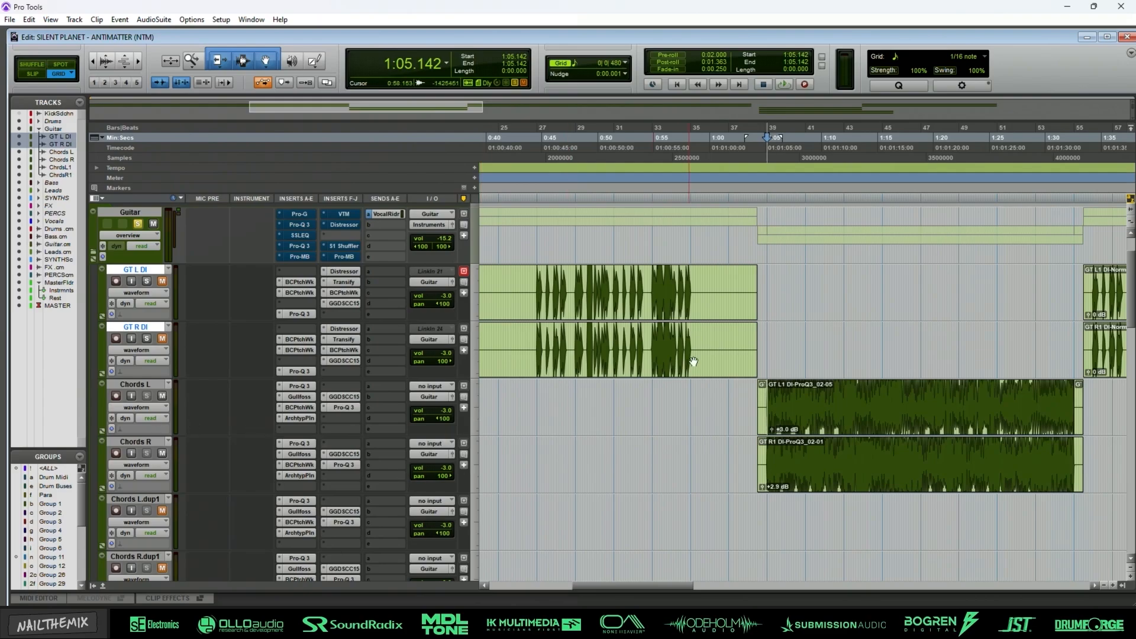
Select the trimmed Chords L clip from 1:05.142 to 1:32.571 and start playing it.
left_click(795, 428)
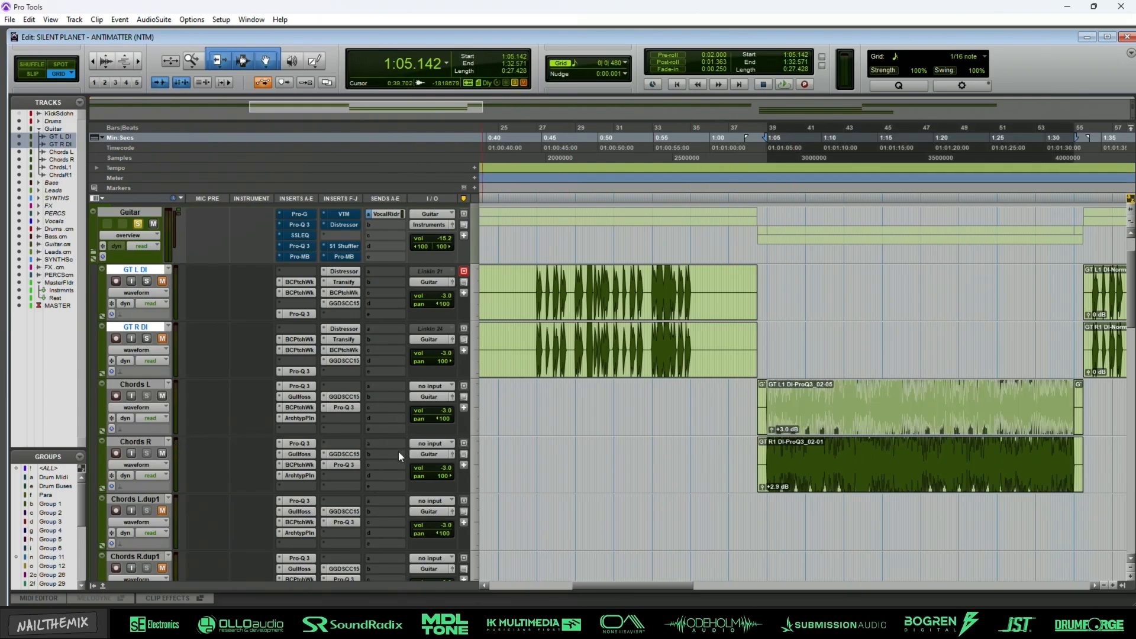
key("space")
key("ctrl+bracketleft")
key("ctrl+bracketleft")
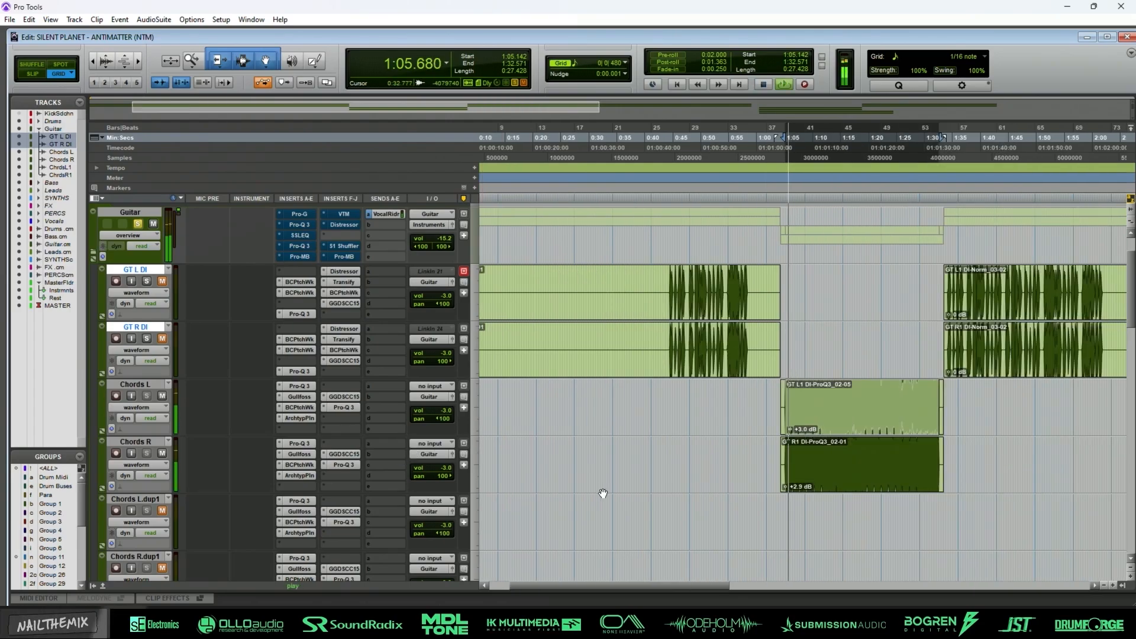
Play the later chords section from the Chords L clip at 2:45.709, viewing the Chords L.dup1 and Chords R.dup1 tracks.
left_click(966, 415)
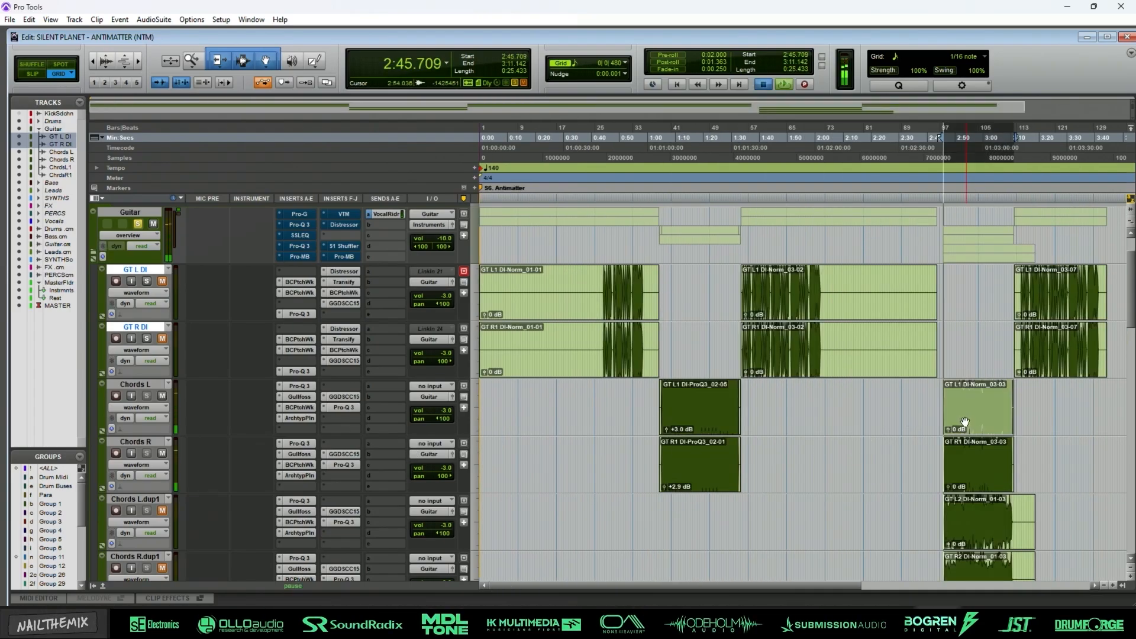
left_click(893, 403)
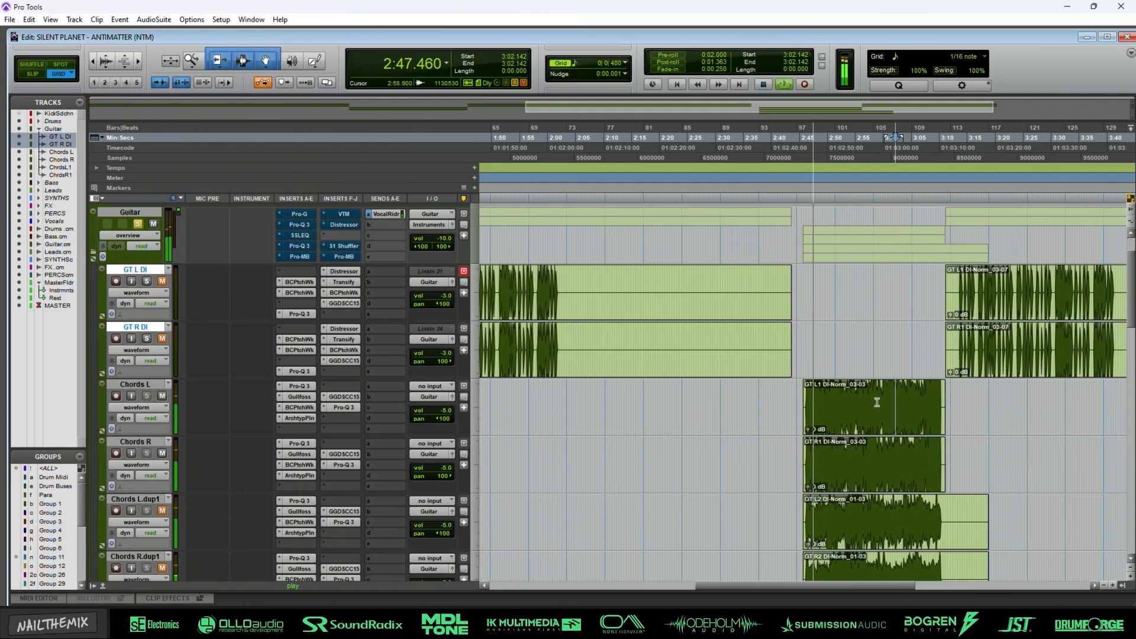
left_click(877, 403)
key("t")
scroll(237, 355, "down", 3)
key("r")
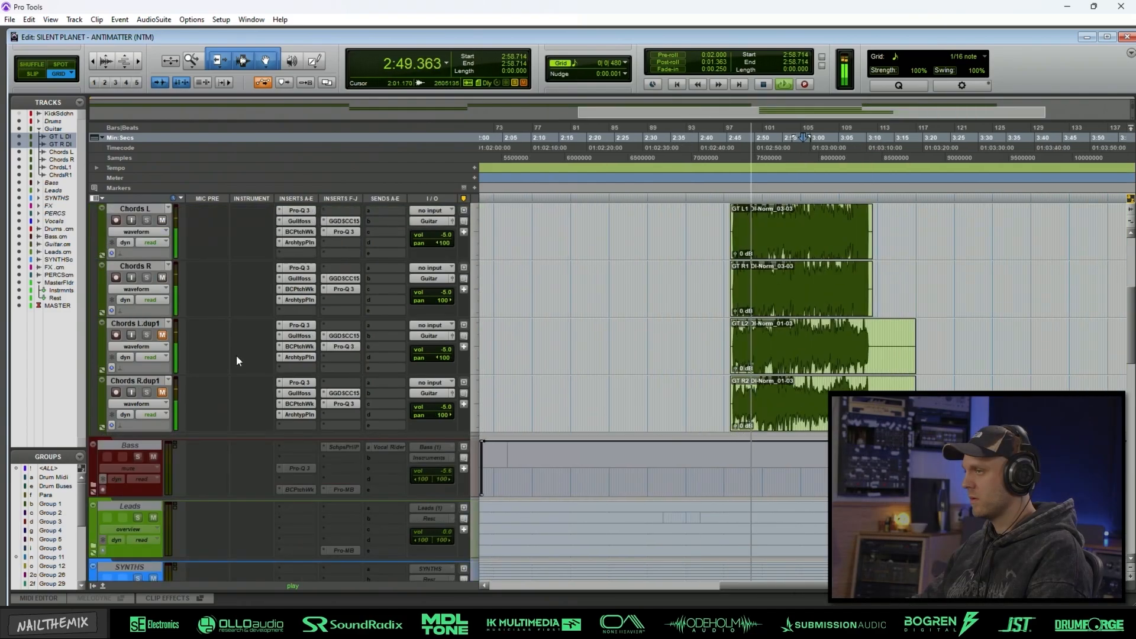
scroll(235, 359, "up", 2)
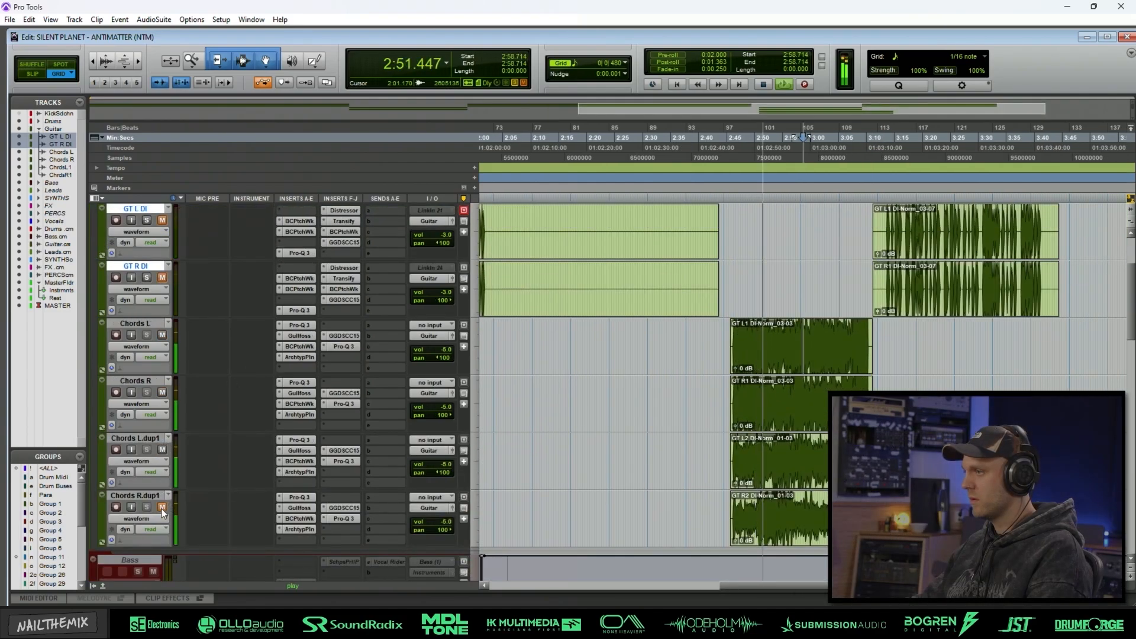
Examine the later chords clips on all four Chords tracks during playback, and place the edit cursor at 2:57.214.
left_click(819, 341)
key("t")
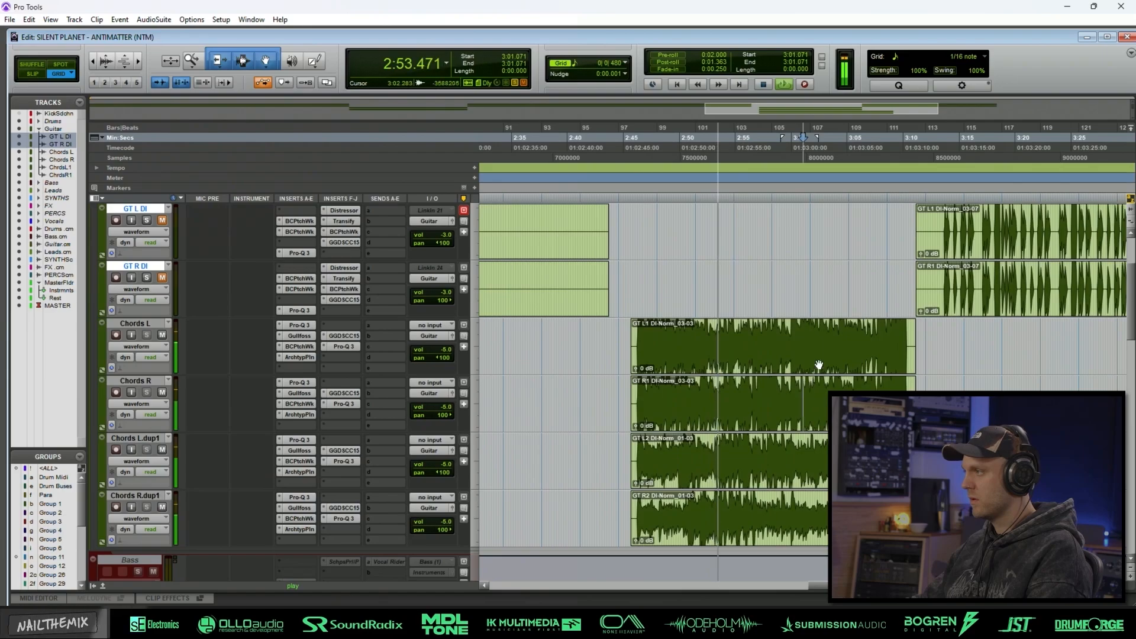
left_click(819, 336)
key("t")
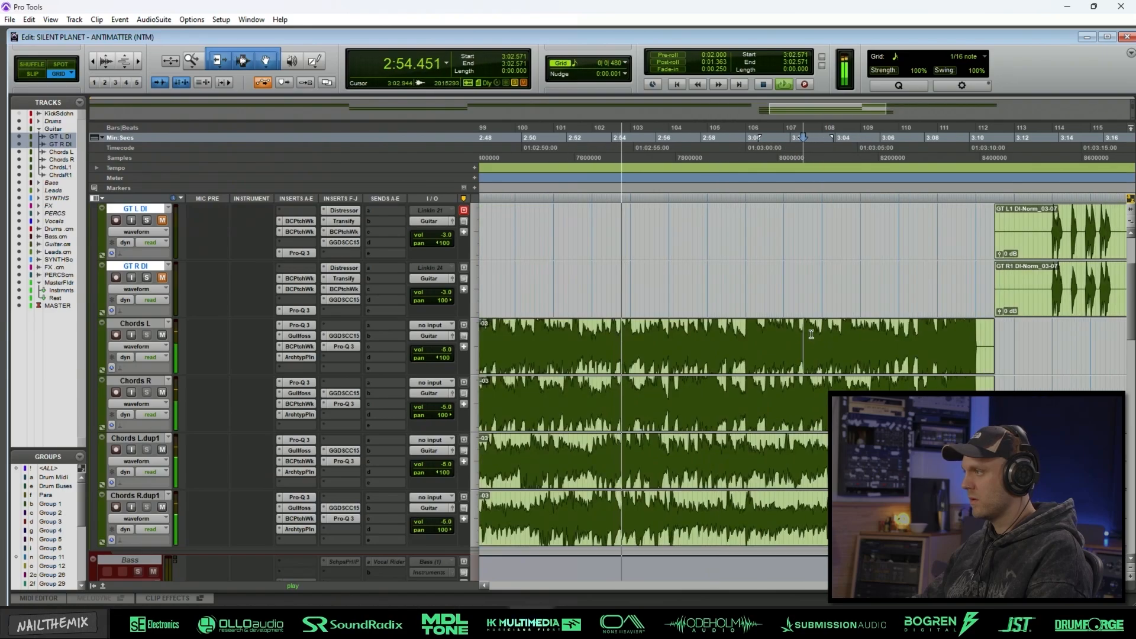
left_click(683, 326)
key("r")
key("r")
key("r")
key("r")
key("r")
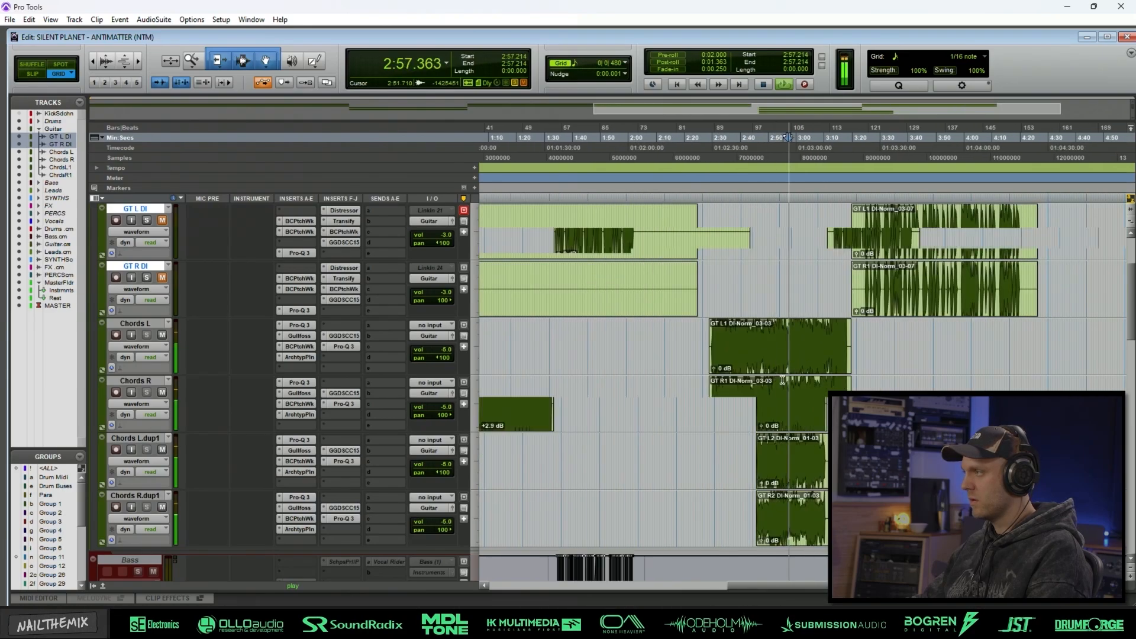
key("t")
key("t")
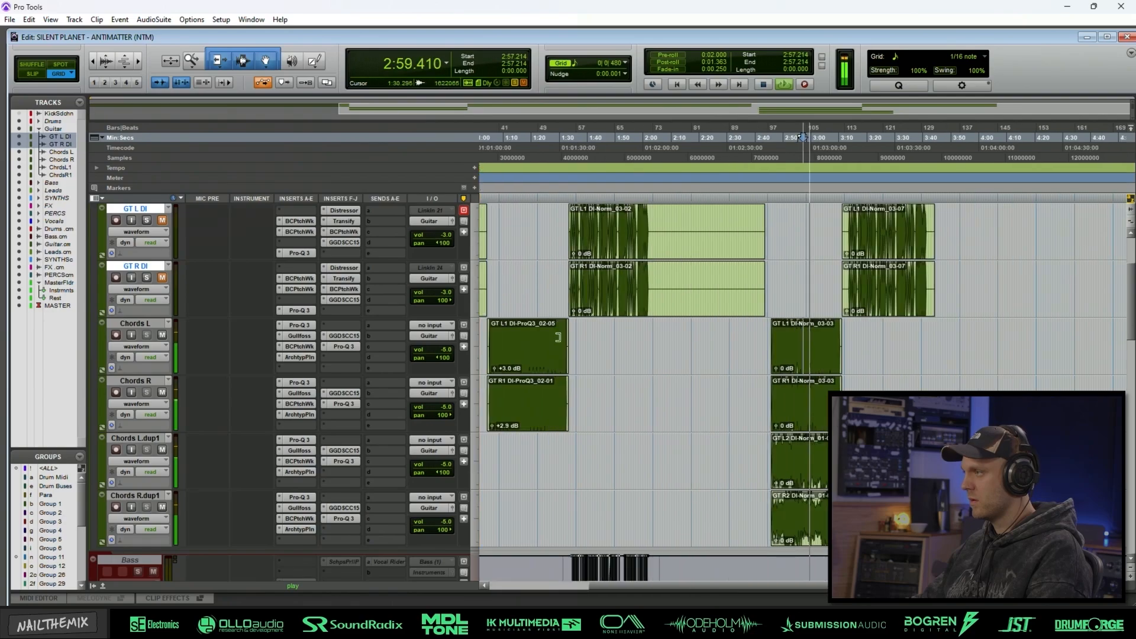
Return to the first Chords L clip at 1:05.142, listen to it briefly, and stop playback.
left_click(520, 368)
key("t")
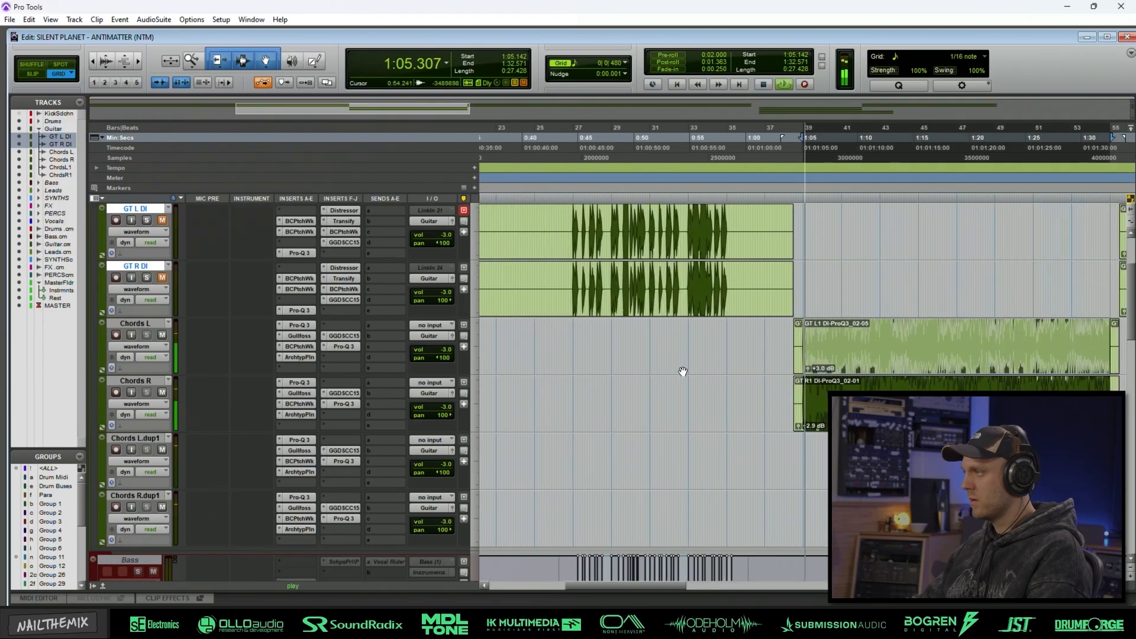
key("r")
key("r")
key("space")
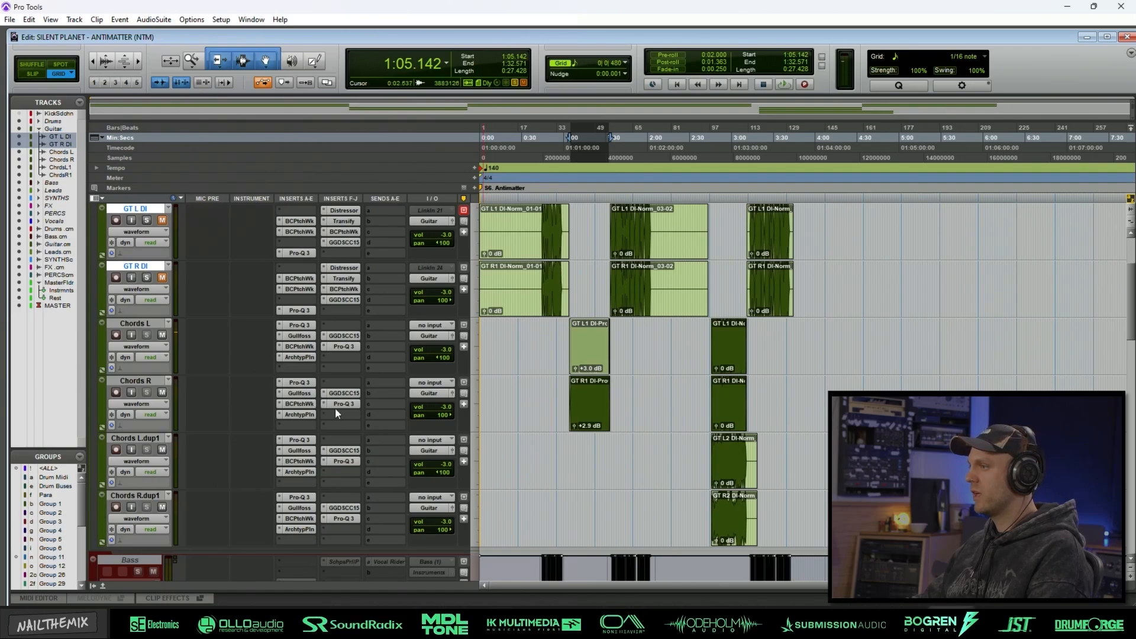
Select the Chords R to Chords R.dup1 tracks, check the GGD Studio Cabs insert on Chords L, and open its Pro-Q 3 EQ.
left_click_drag(160, 381, 176, 492)
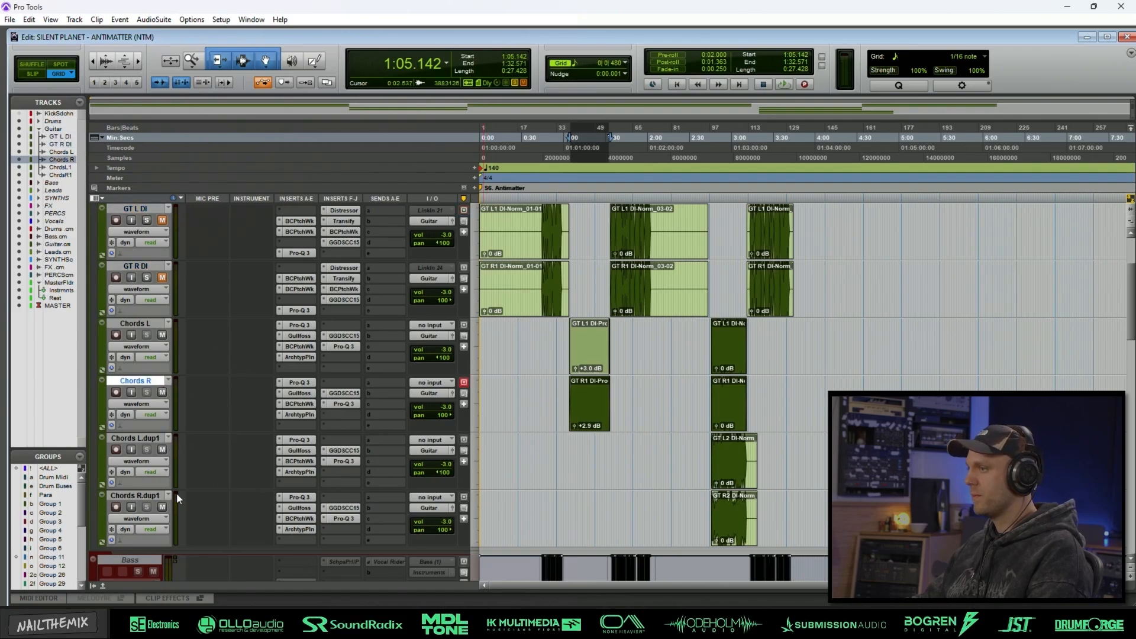
left_click(338, 335)
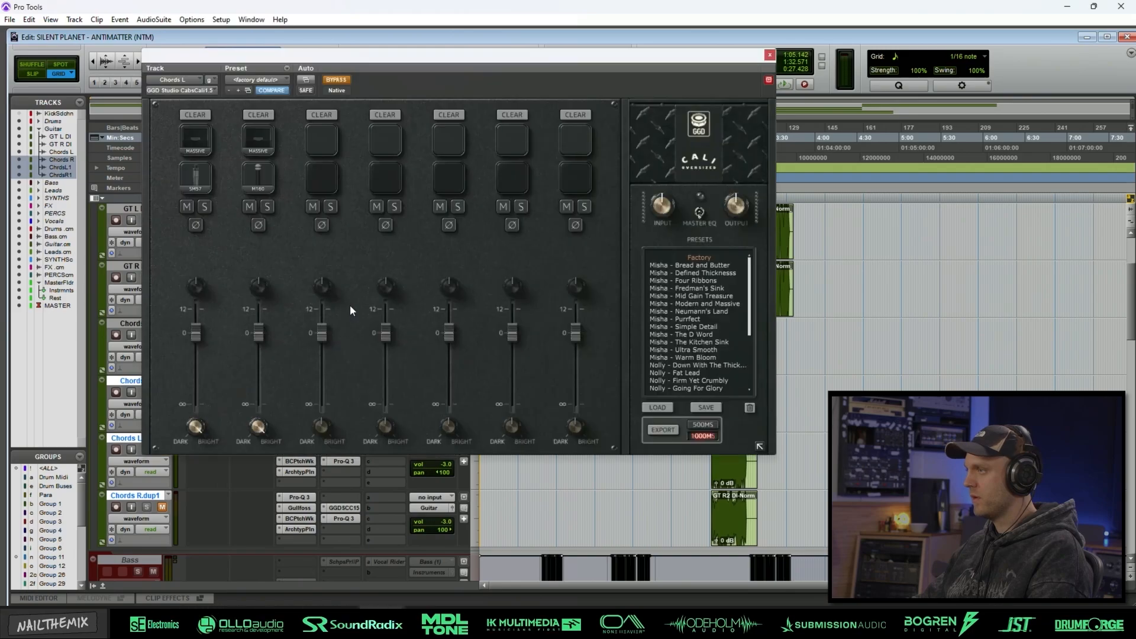
left_click(770, 54)
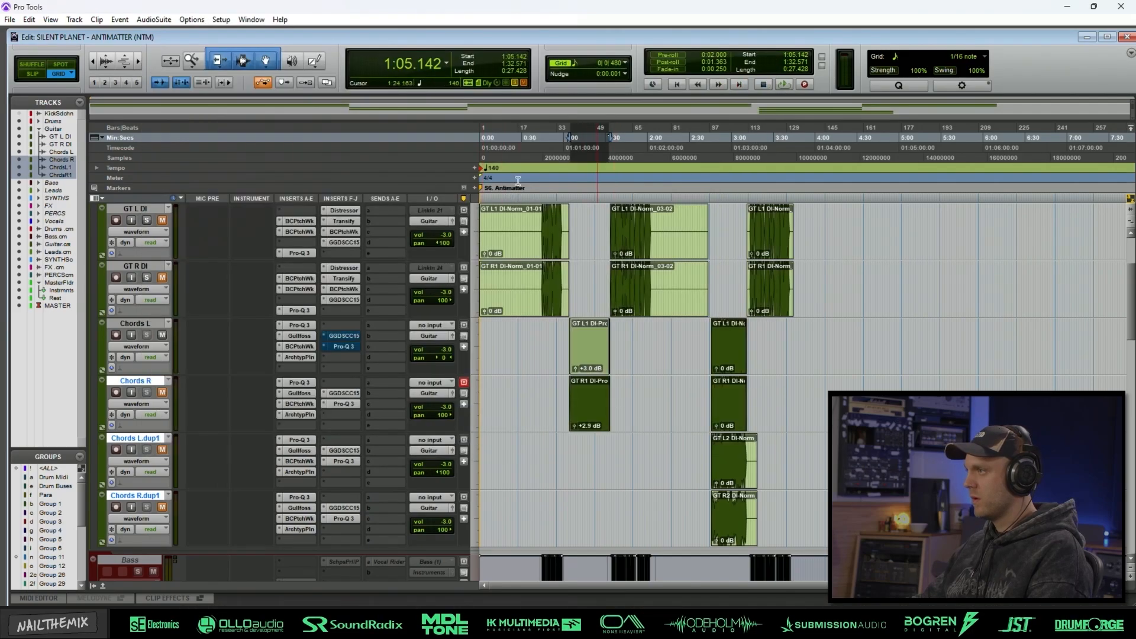
left_click(344, 347)
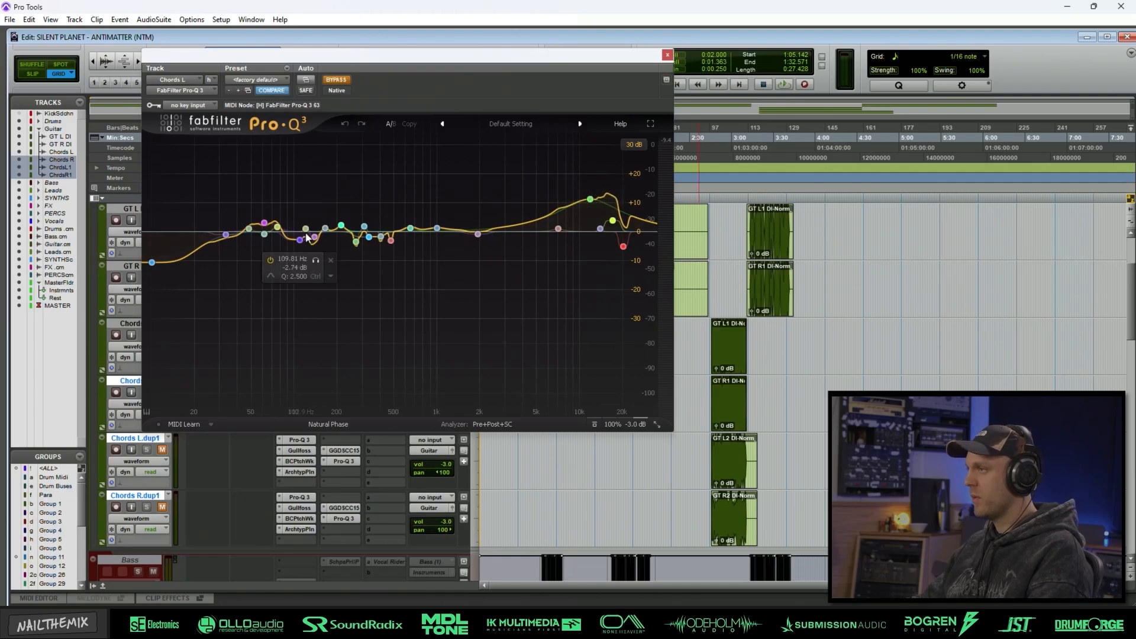
Open the Archetype Plini insert on Chords L and play from the later Chords L clip at 2:45.709, keeping the plug-in clear of the track inserts.
left_click(292, 356)
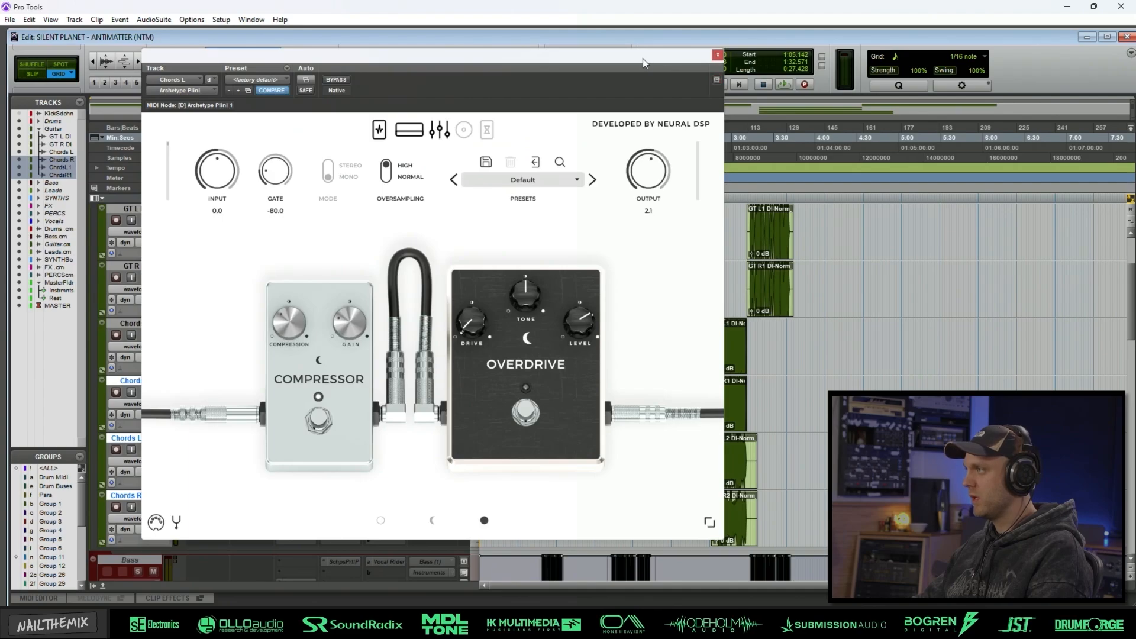
left_click_drag(643, 63, 477, 202)
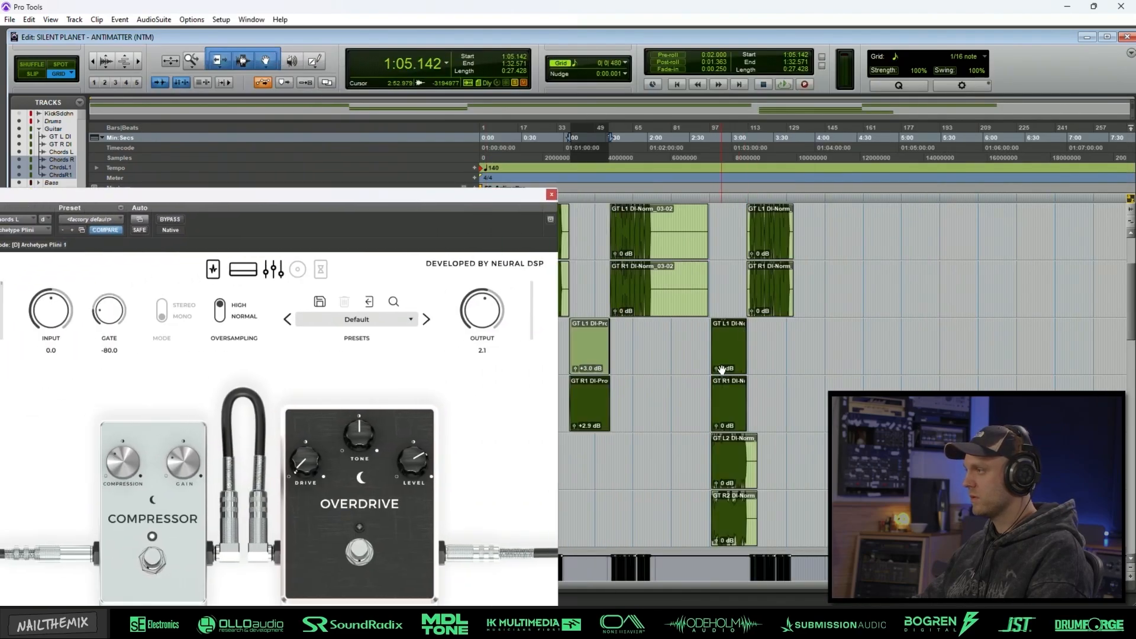
left_click(722, 370)
key("space")
left_click_drag(388, 192, 847, 37)
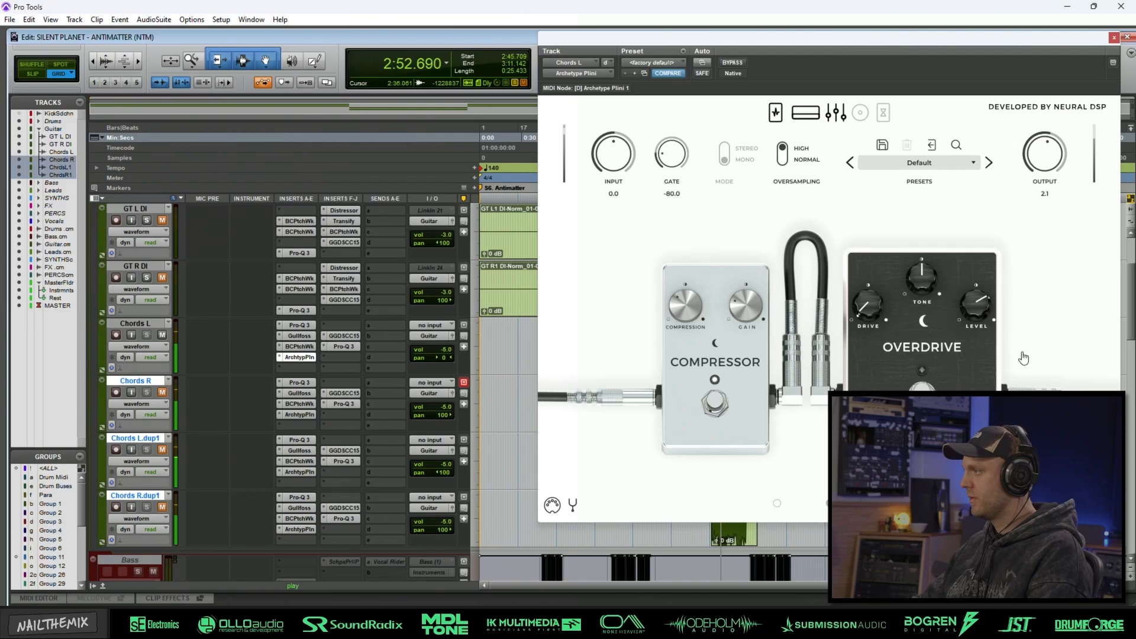
Examine Archetype Plini's amp and graphic EQ sections, and compare them with the EQ curve of the last Pro-Q 3 on Chords L.
left_click(806, 112)
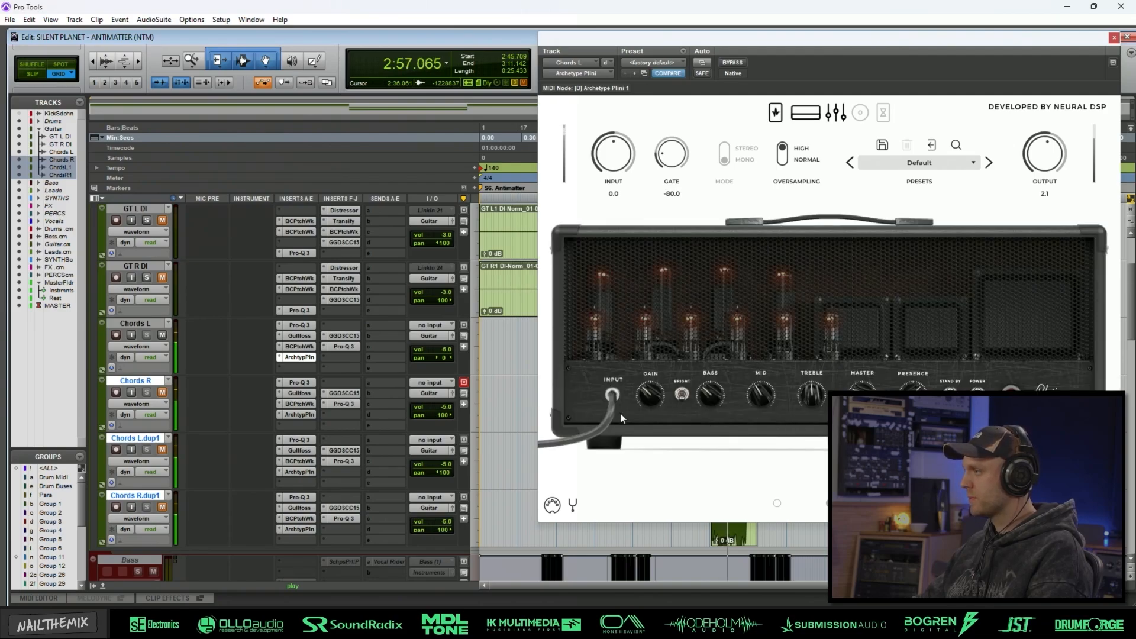
left_click(832, 116)
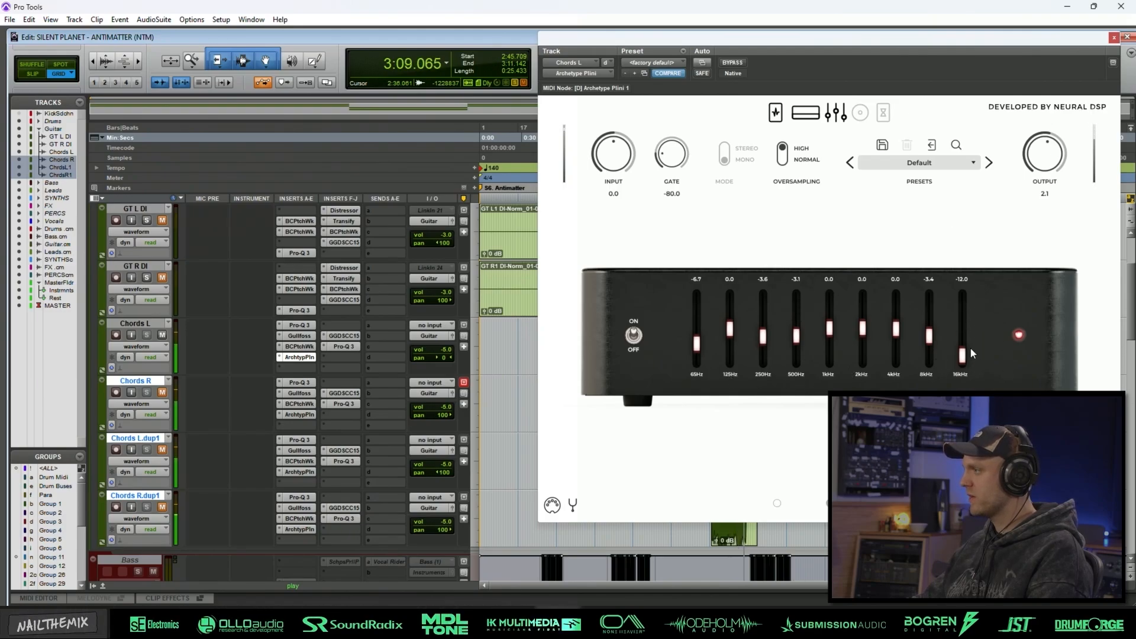
left_click(347, 345)
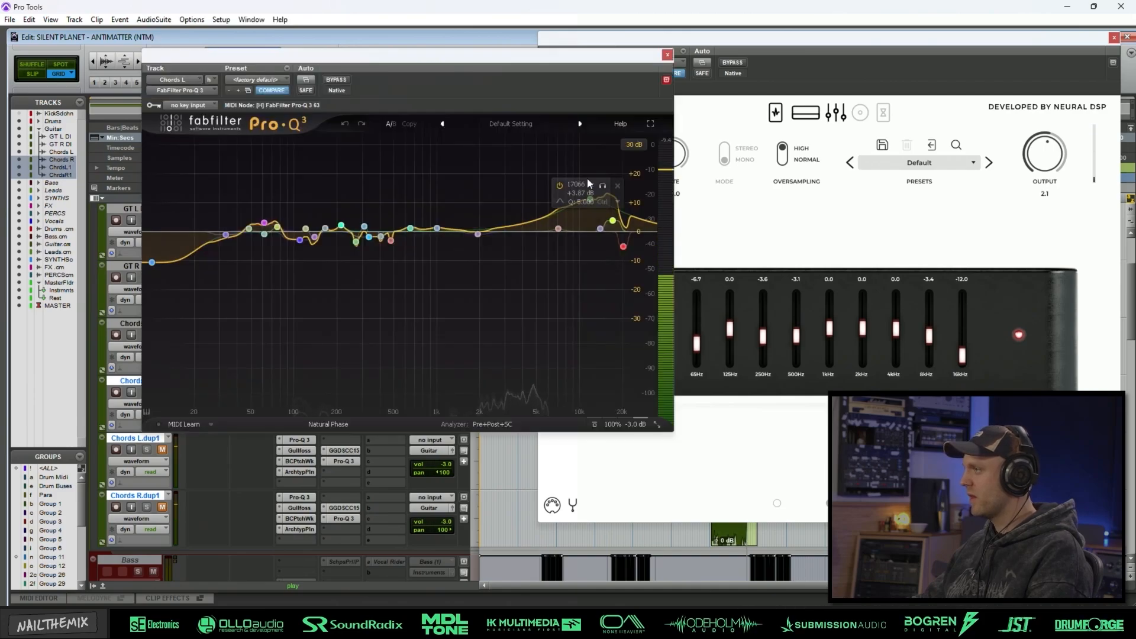
left_click(666, 55)
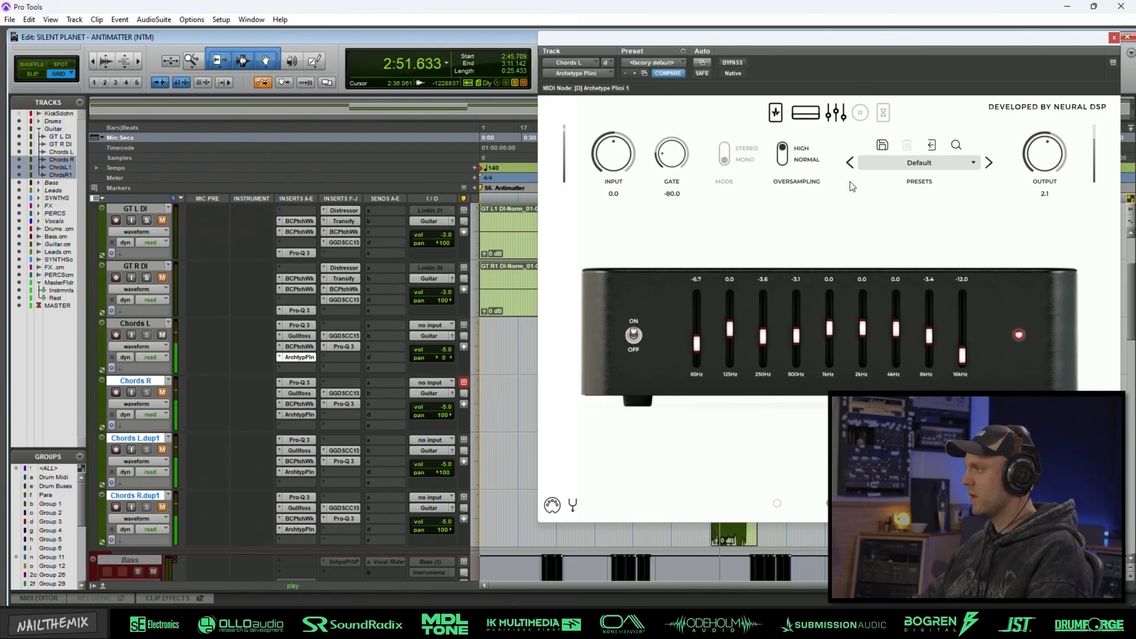
left_click(344, 346)
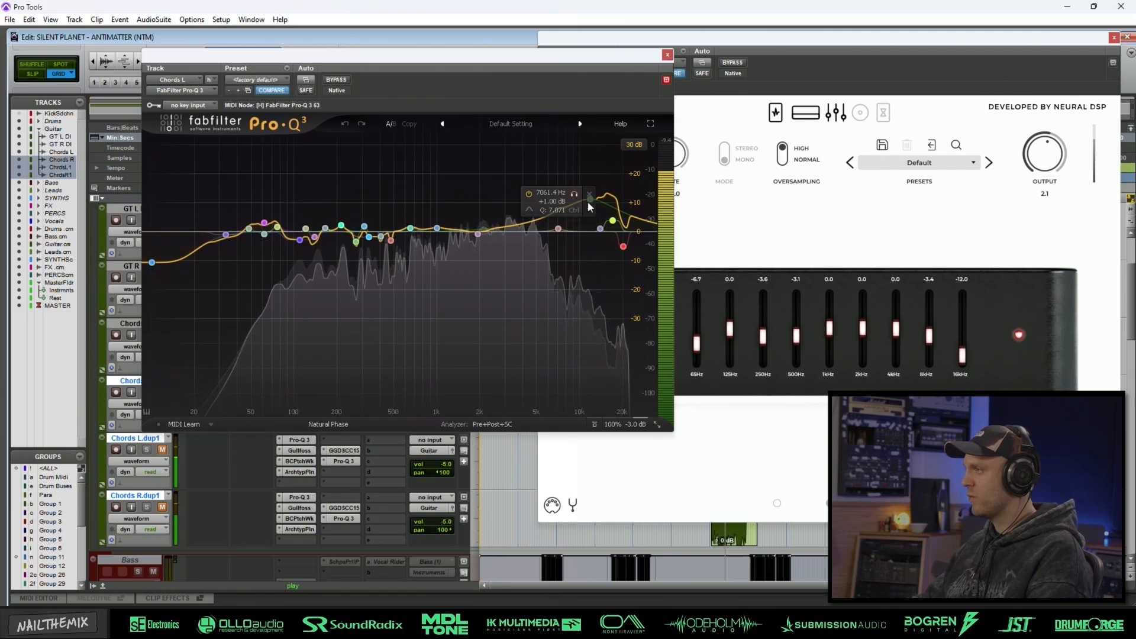
left_click(667, 54)
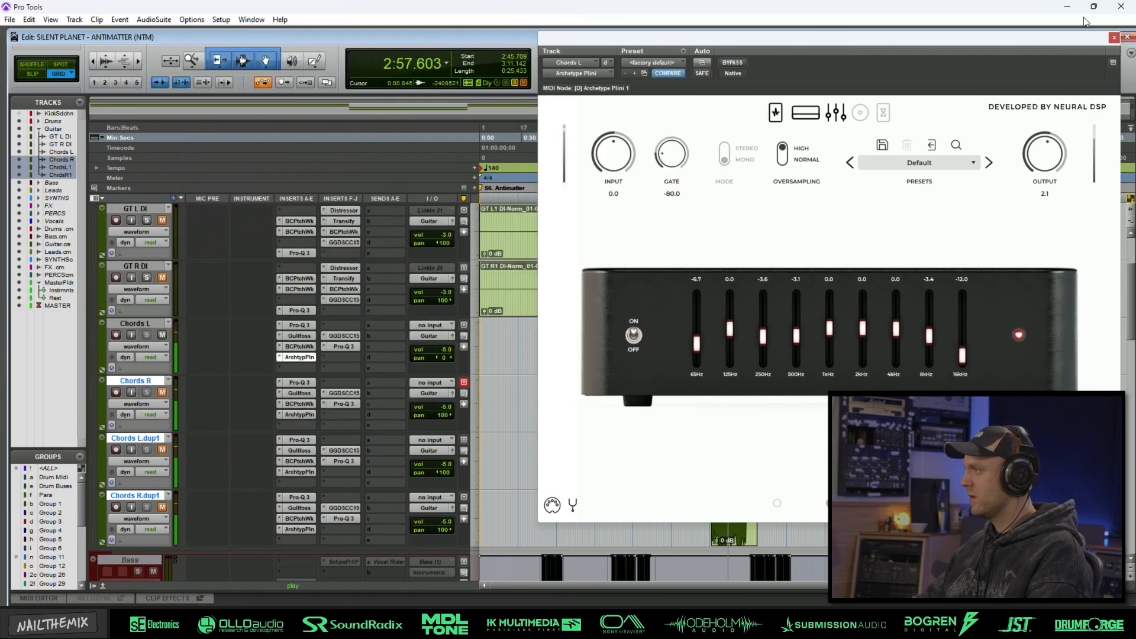
left_click(1113, 38)
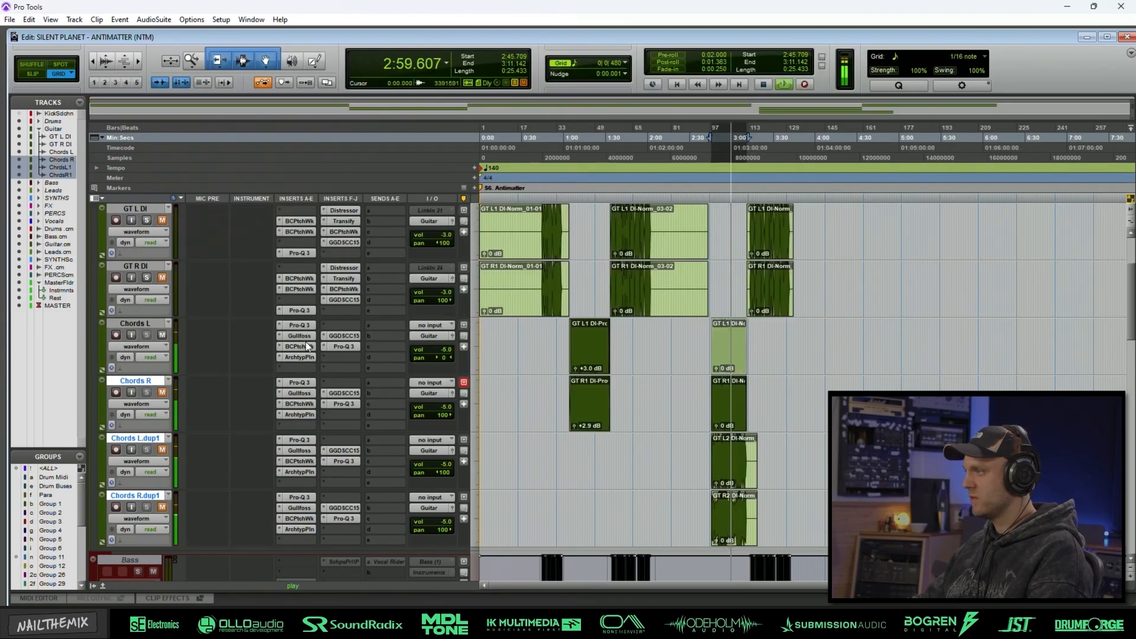
View the first Pro-Q 3 on Chords L, and bypass both Pro-Q 3 inserts, Gullfoss and Blue Cat's PatchWork on that track.
left_click(299, 324)
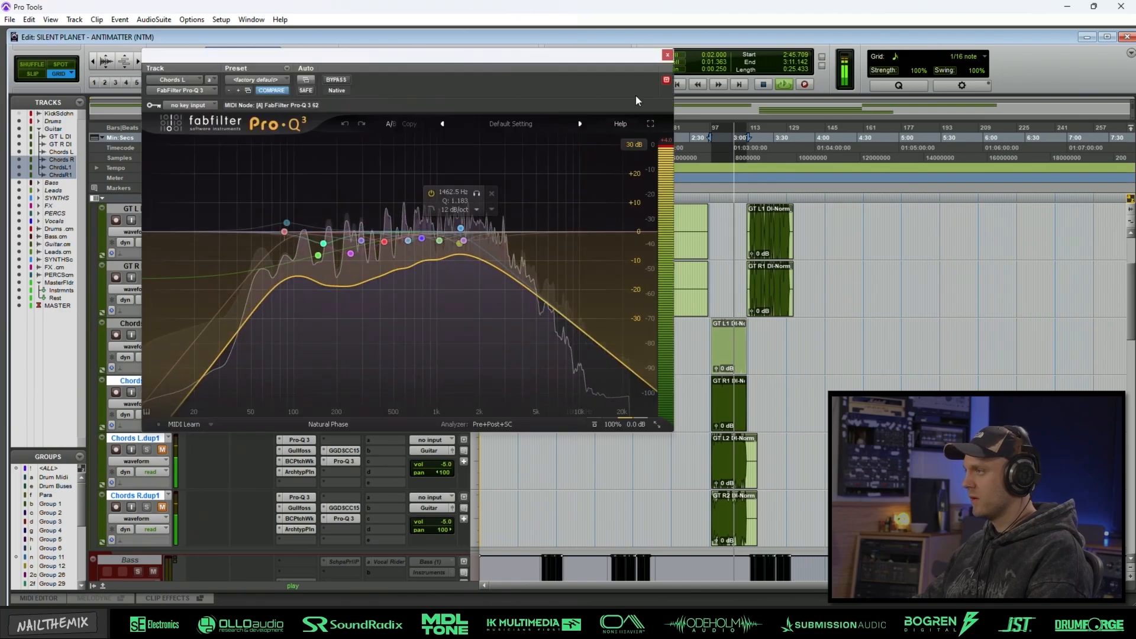
left_click(667, 55)
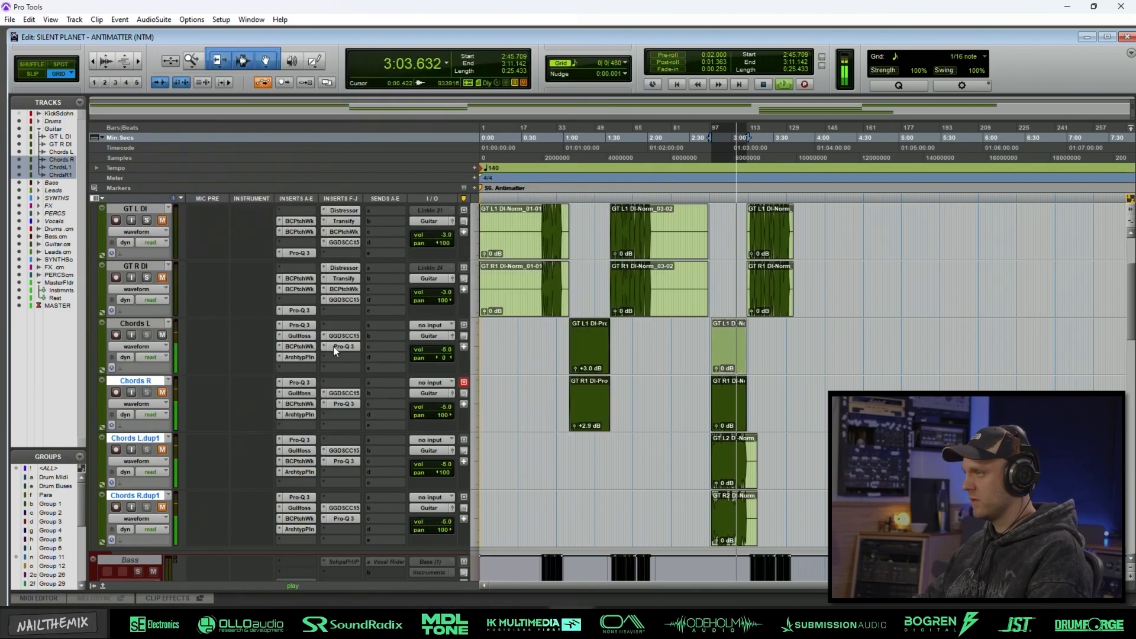
left_click_drag(336, 349, 298, 340)
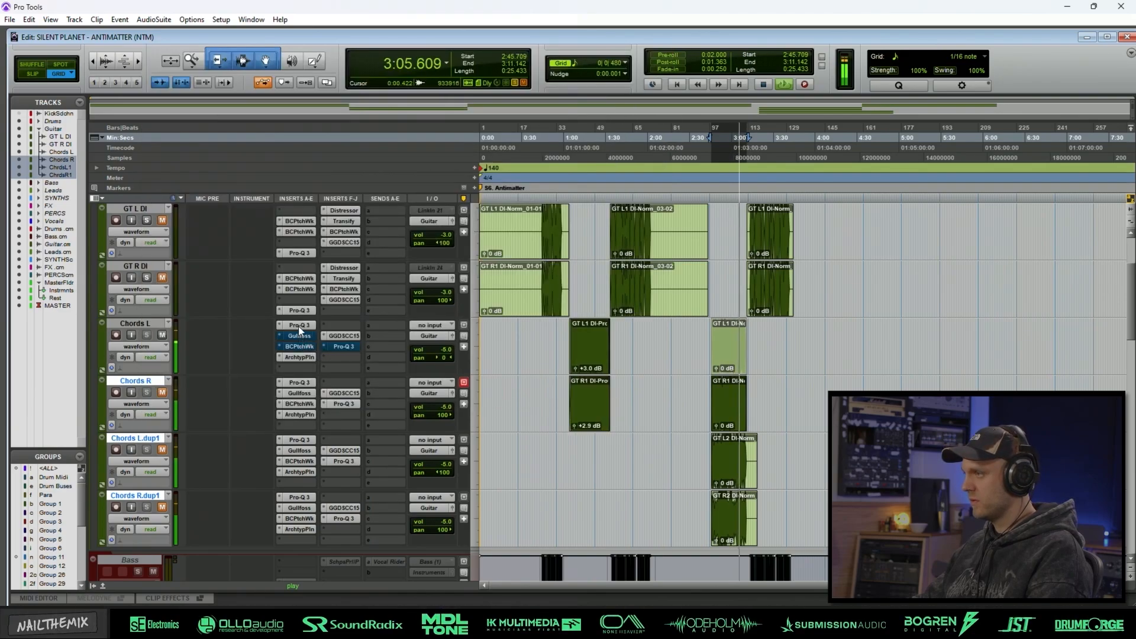
left_click(299, 327)
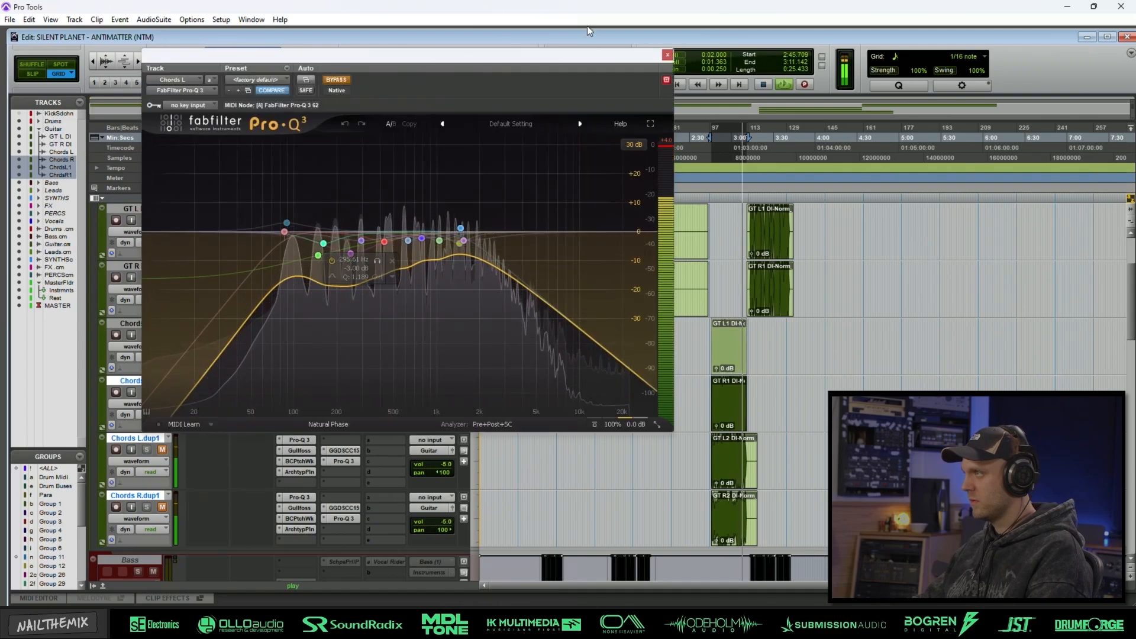
left_click(668, 54)
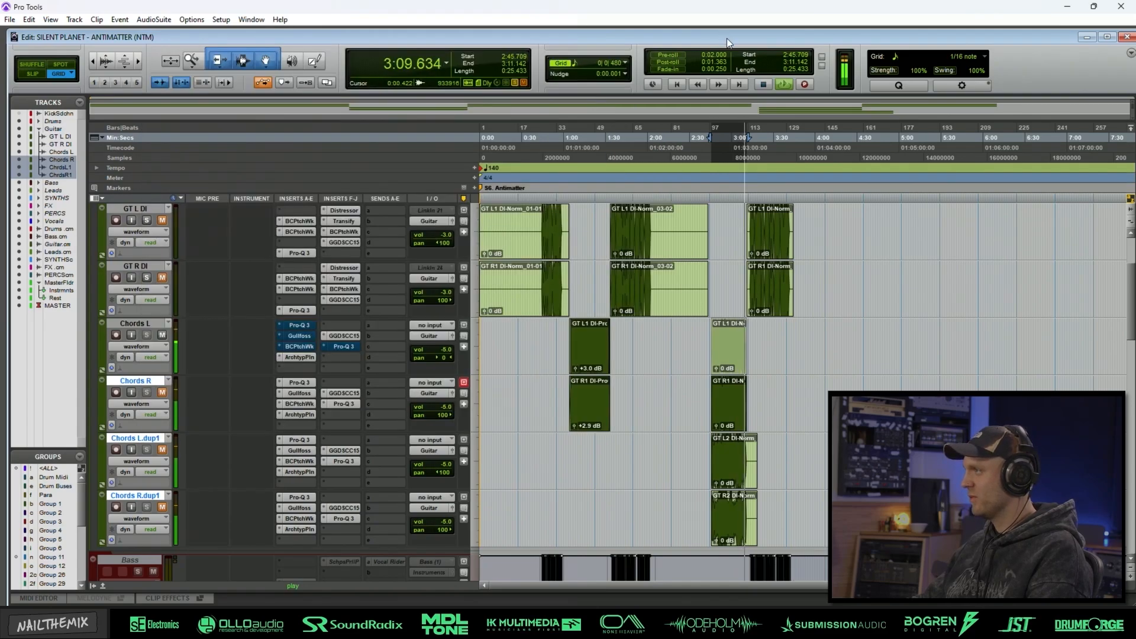
Loop playback over the Chords L passage from 2:49.714 to 2:56.571.
key("ctrl+]")
scroll(797, 209, "up", 3)
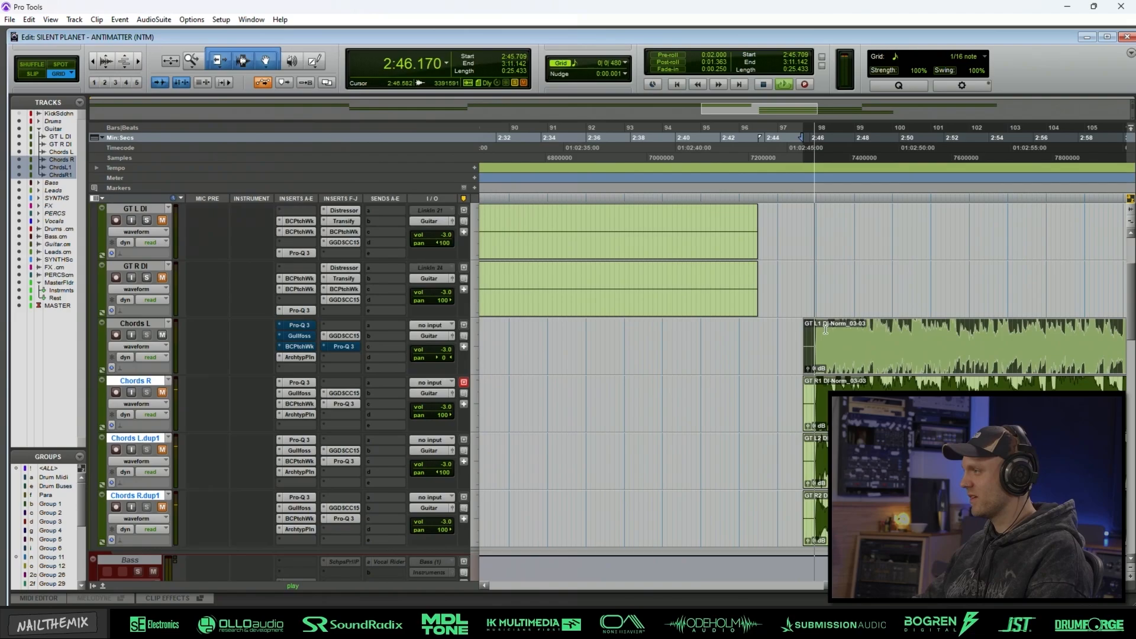
scroll(872, 345, "right", 3)
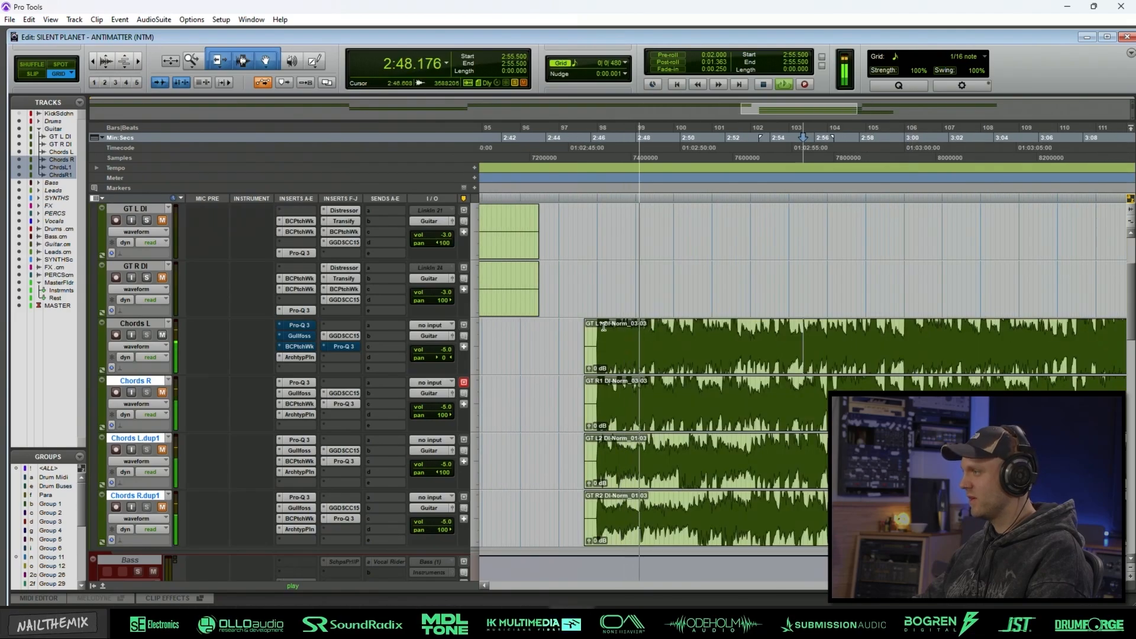
left_click_drag(599, 329, 744, 339)
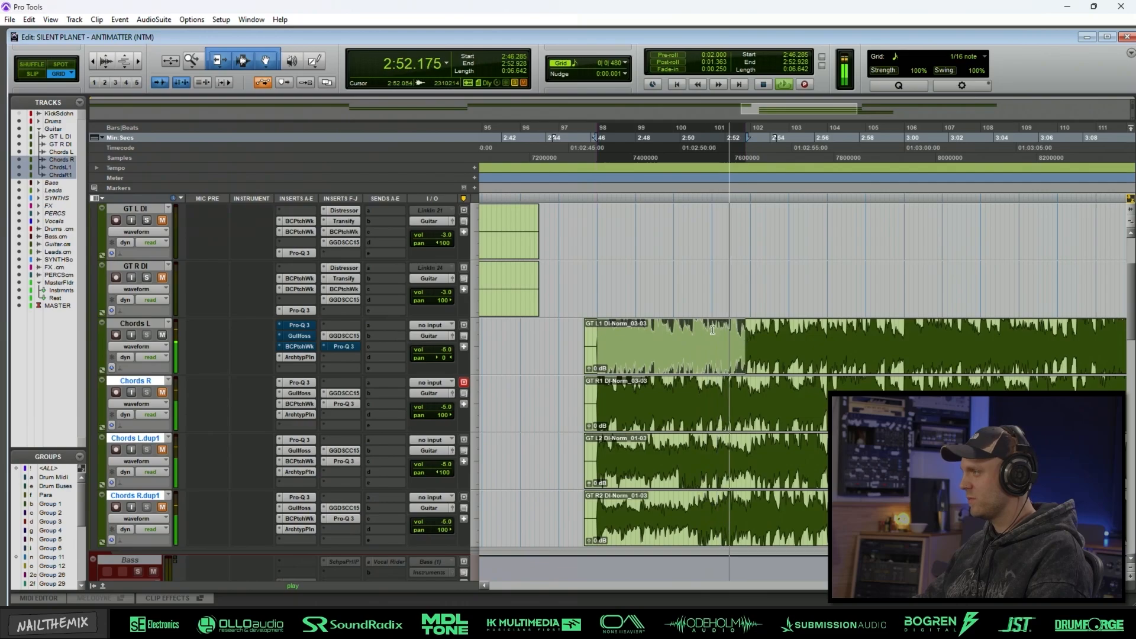
left_click_drag(674, 331, 826, 335)
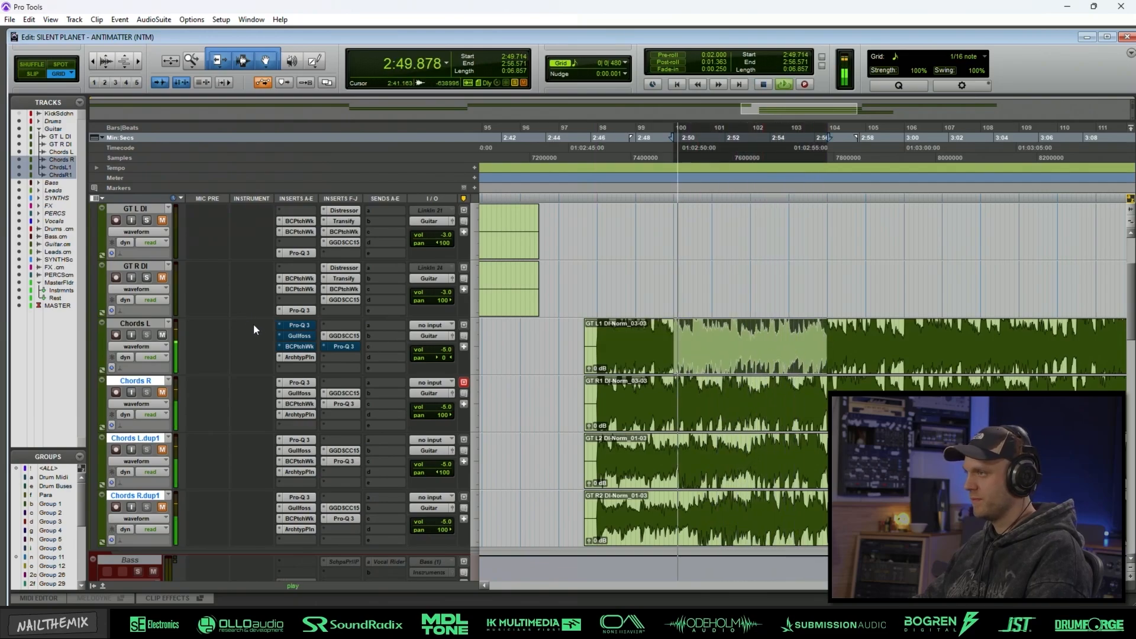
Compare the first Pro-Q 3 on Chords L active and bypassed during playback, leaving it active.
left_click(293, 326)
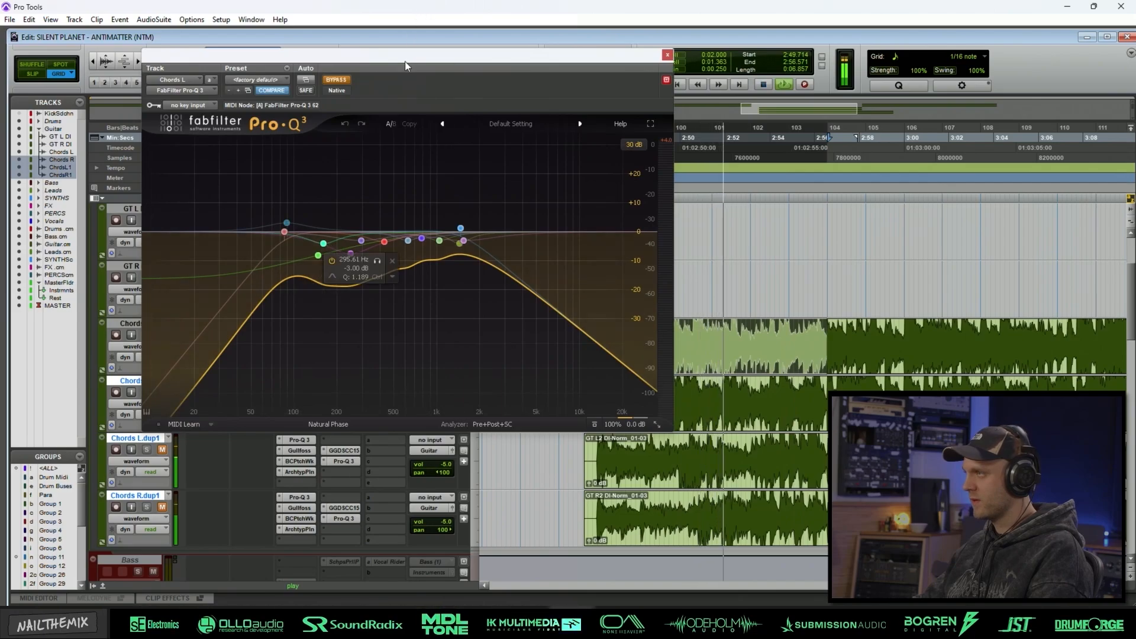
left_click_drag(404, 61, 707, 40)
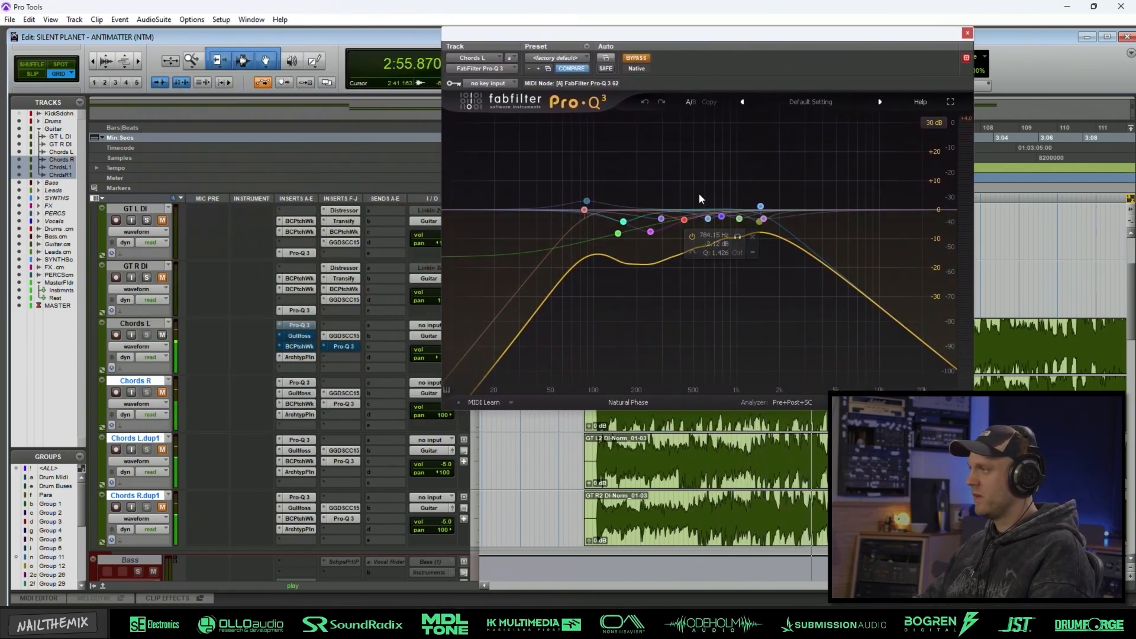
left_click(636, 59)
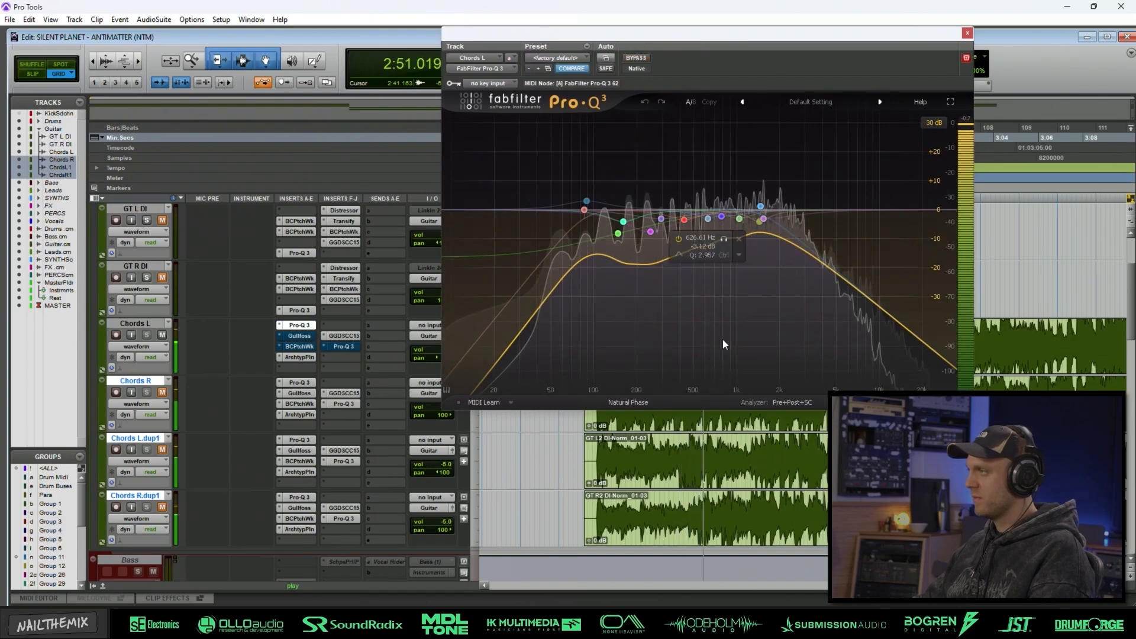
left_click(638, 59)
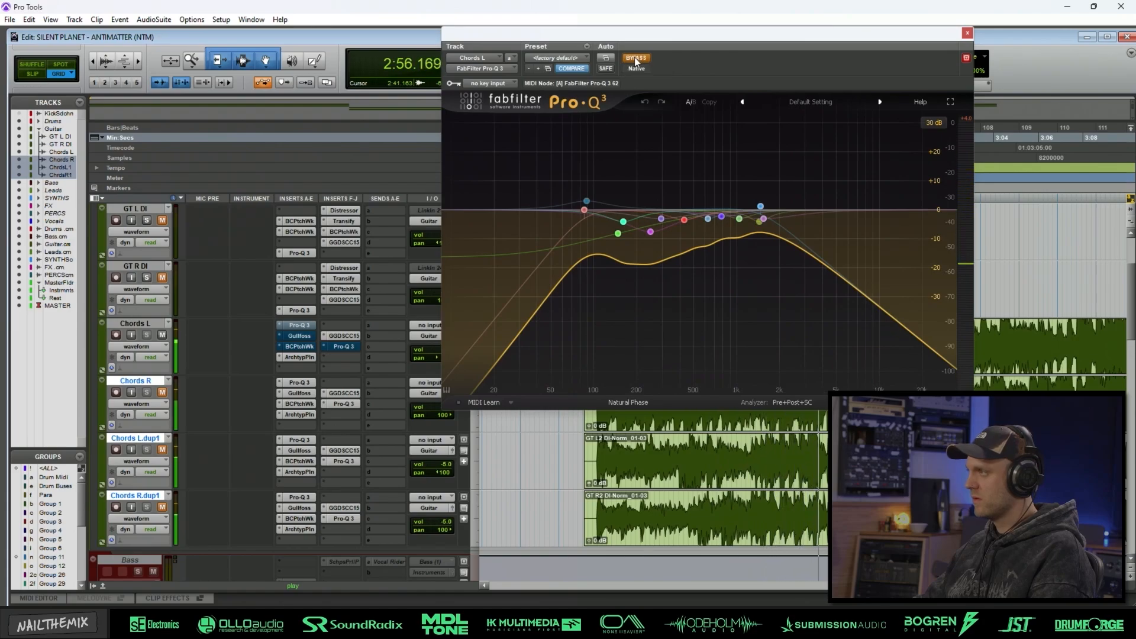
left_click(634, 57)
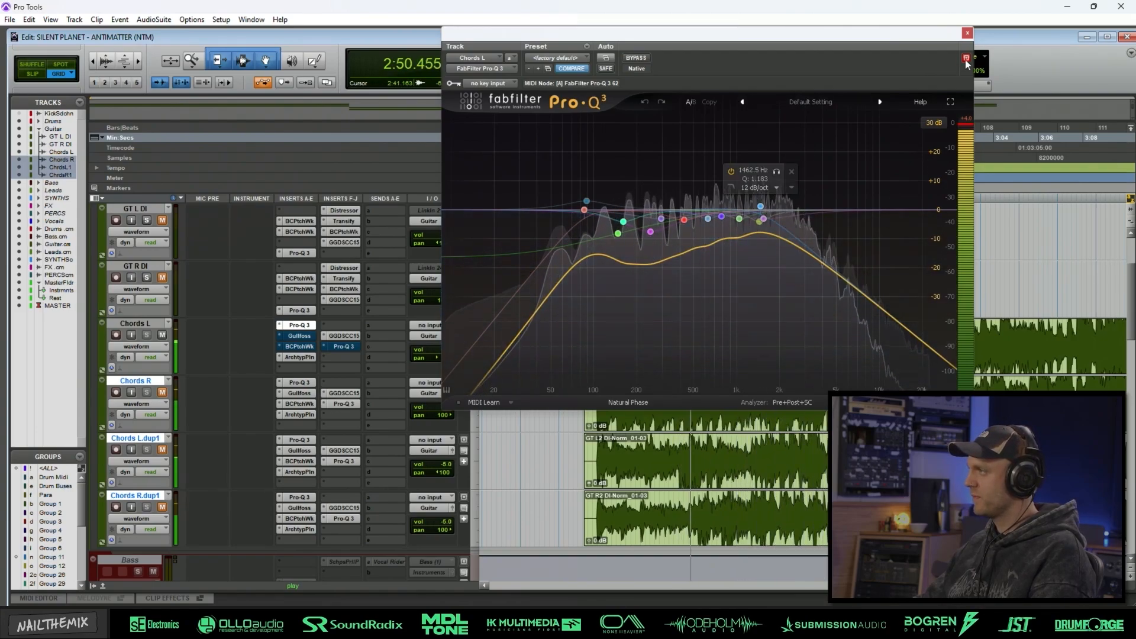
Reactivate the Gullfoss and Blue Cat's PatchWork inserts on Chords L, viewing the settings of each.
left_click(299, 335)
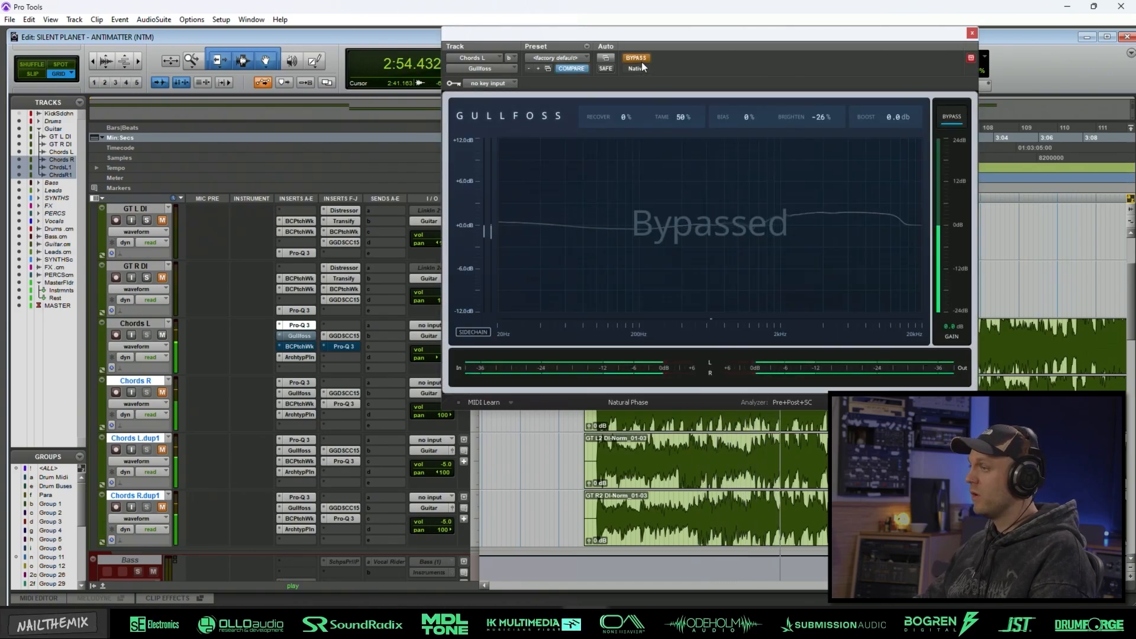
left_click(638, 59)
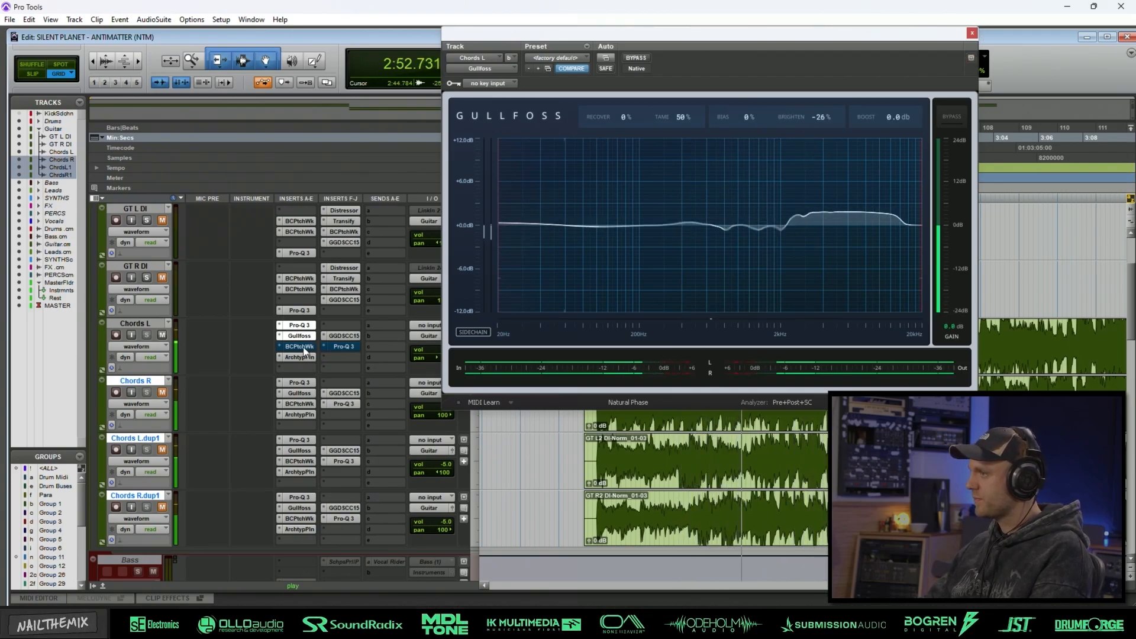
key("space")
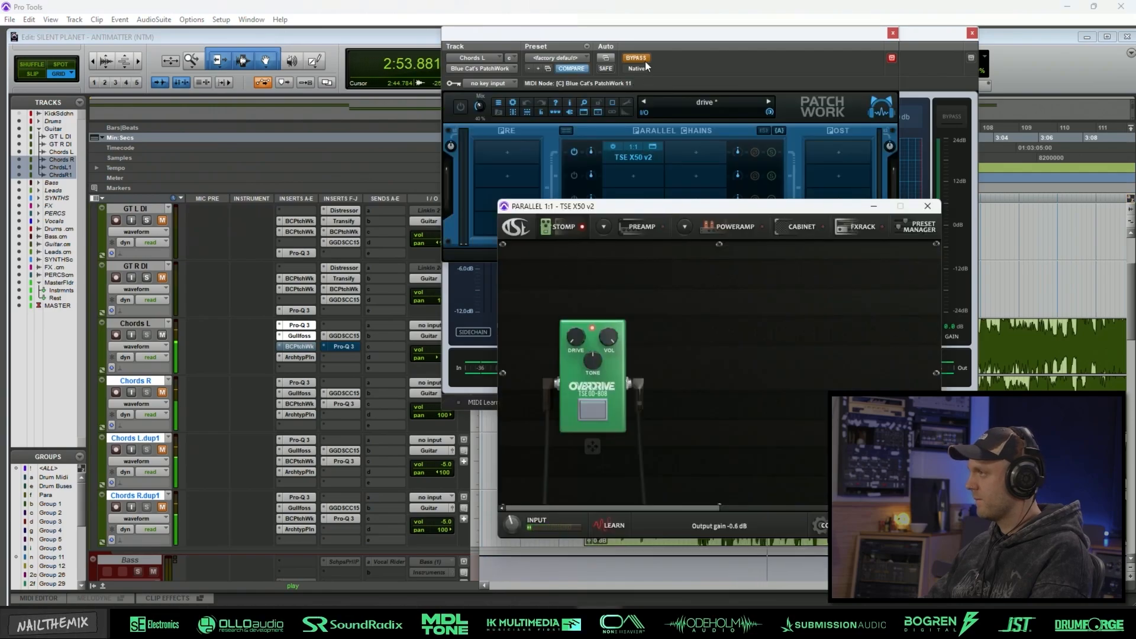
left_click(643, 59)
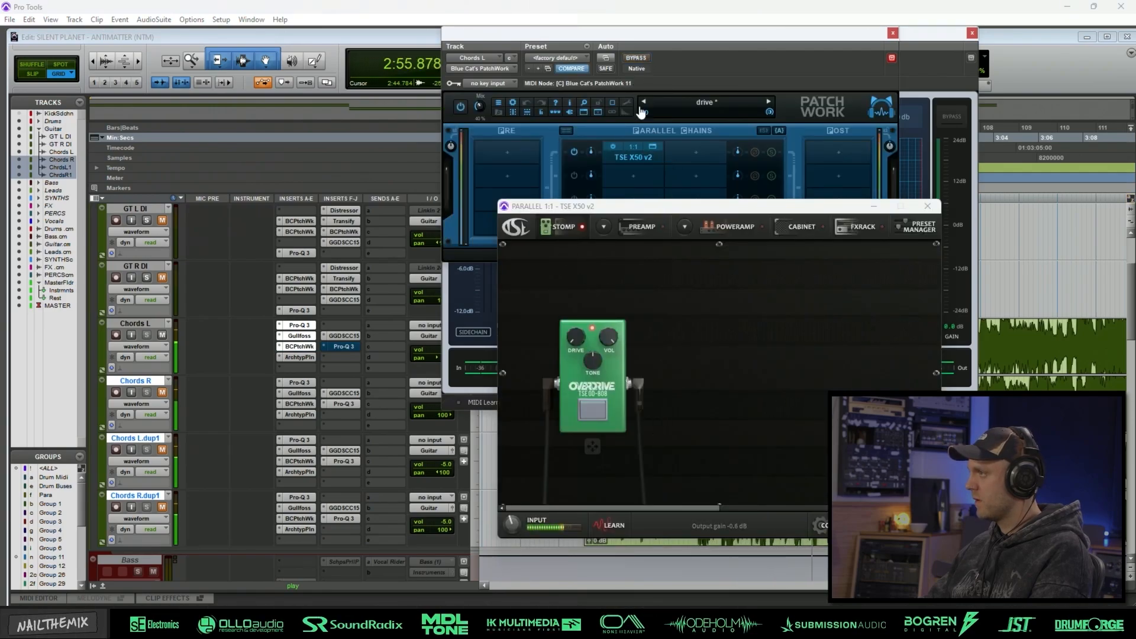
Close the open Chords L plug-in windows and reactivate the track's last Pro-Q 3 insert.
left_click(974, 34)
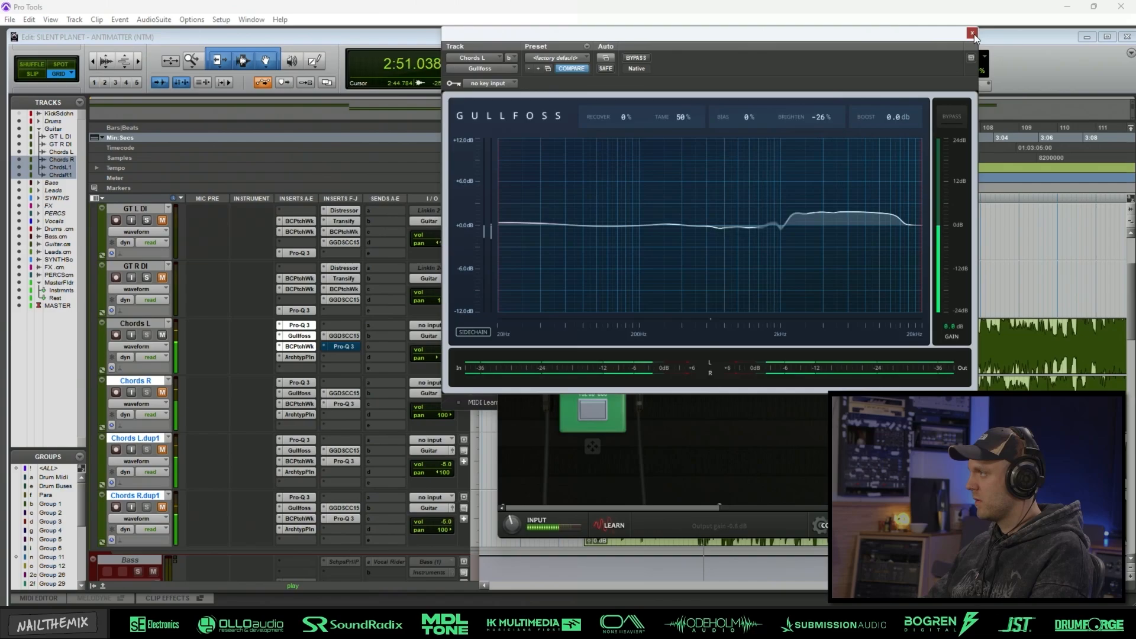
left_click(973, 34)
left_click(966, 33)
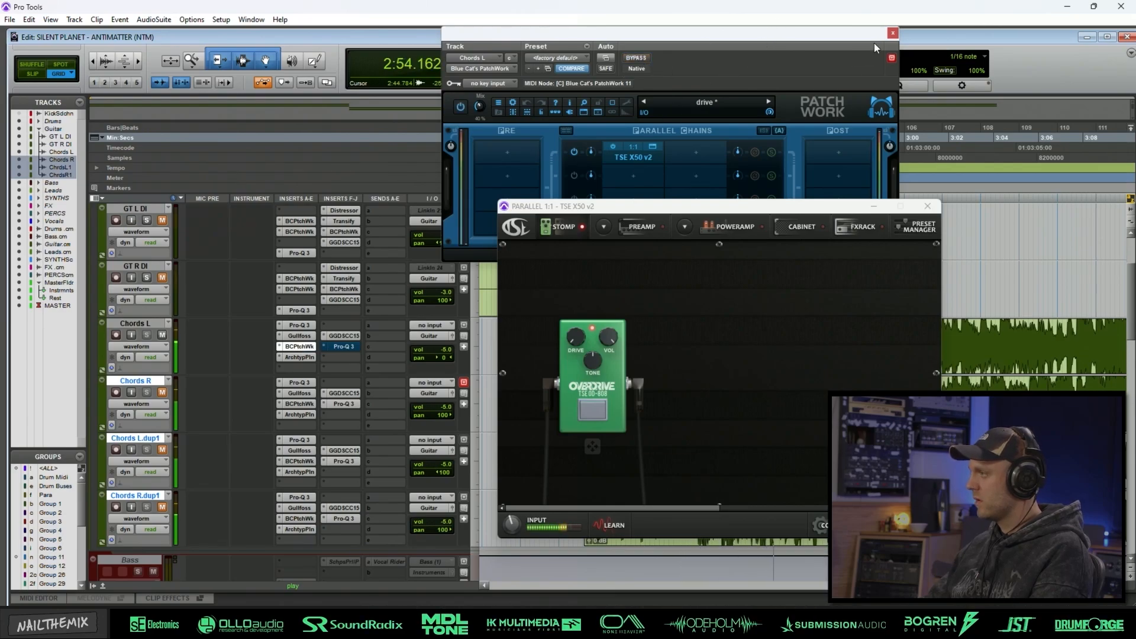
left_click(892, 33)
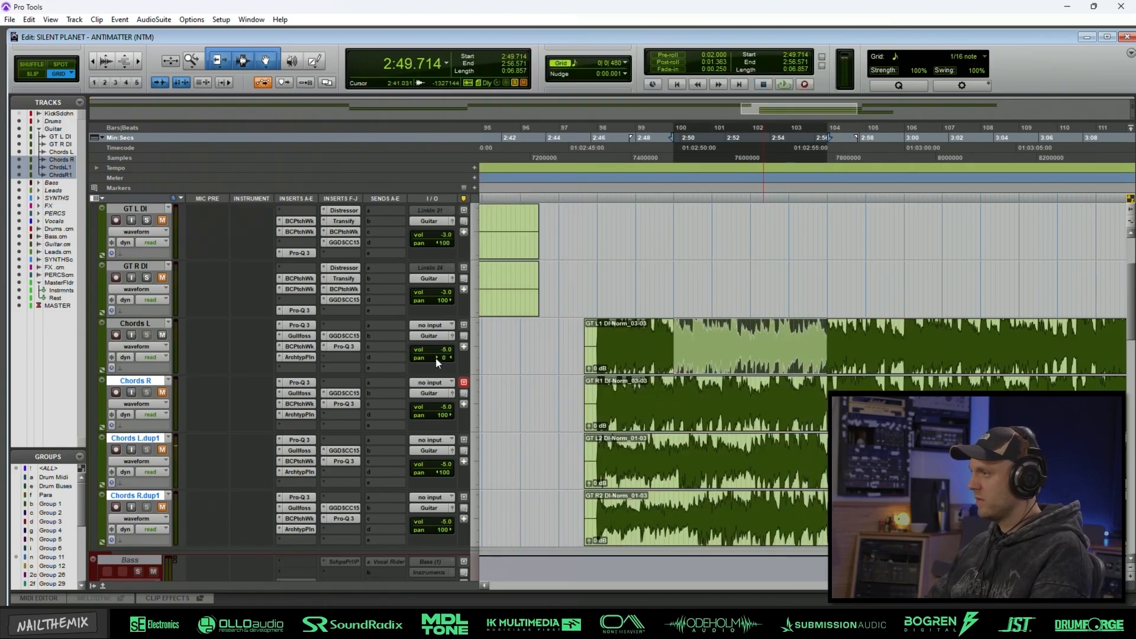
Pan Chords L fully left to 100 and unmute the other Chords tracks and the GT DI tracks.
left_click_drag(438, 357, 260, 372)
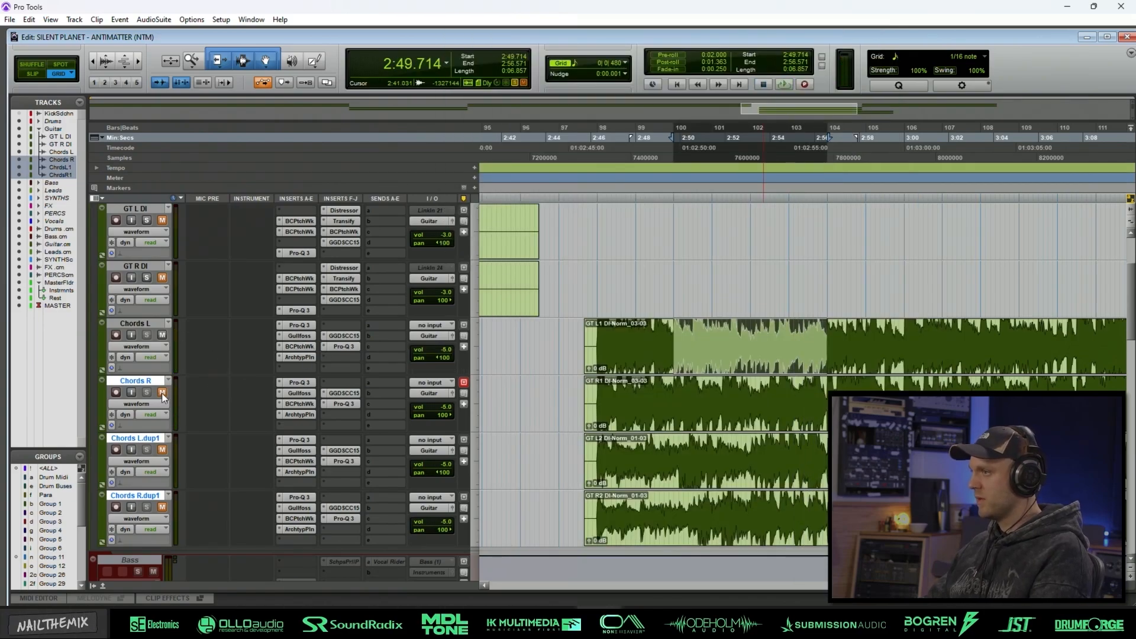
scroll(166, 346, "up", 2)
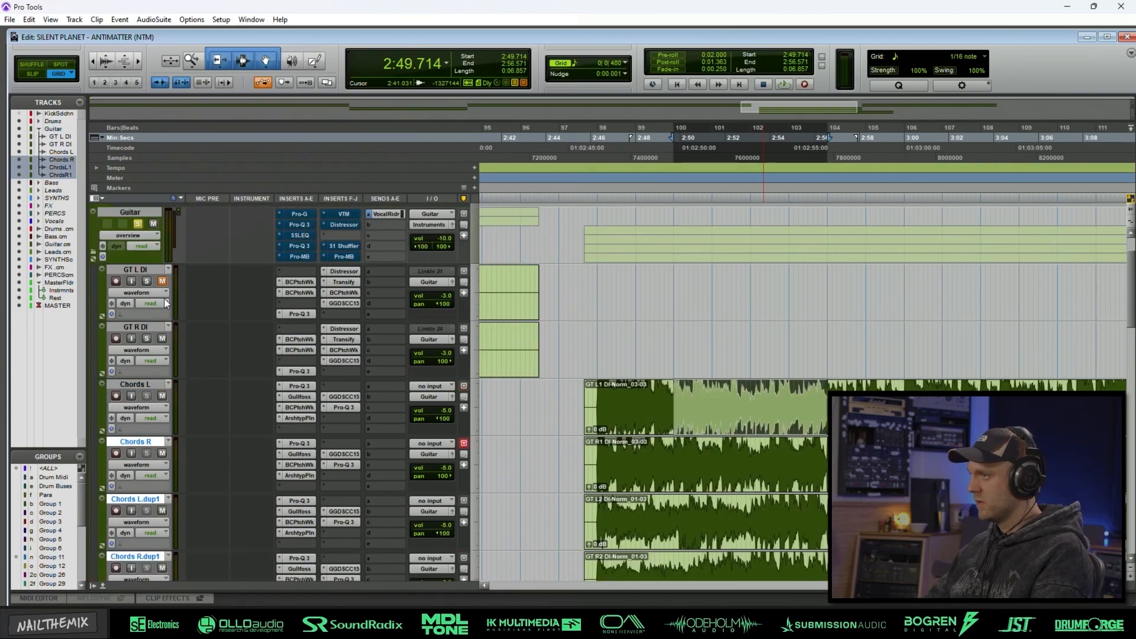
Place the edit cursor at 1:25.928, just before the second GT L DI and GT R DI clips.
key("r")
key("r")
key("r")
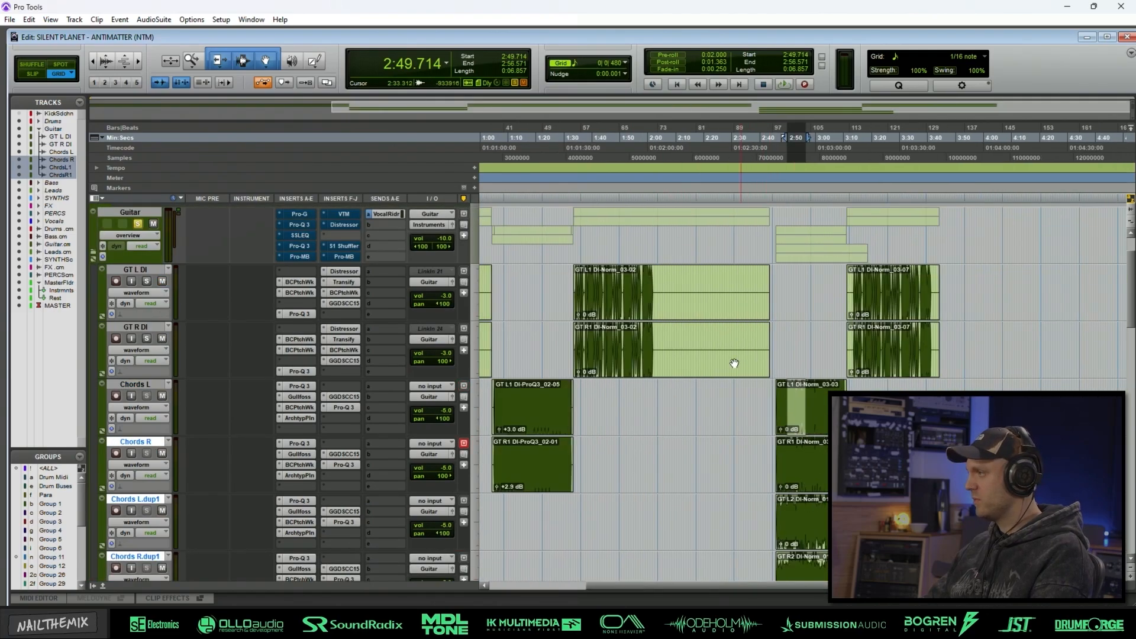
left_click(551, 338)
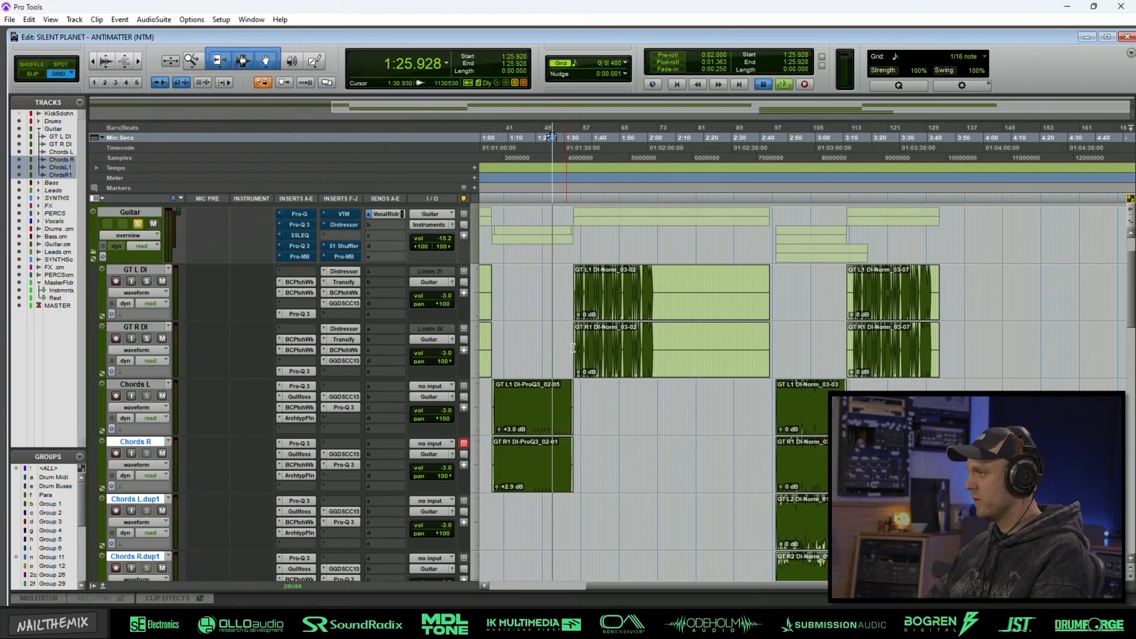
Play back the second GT L DI and GT R DI clips from 1:36.000.
key("t")
key("t")
key("space")
left_click(917, 344)
key("t")
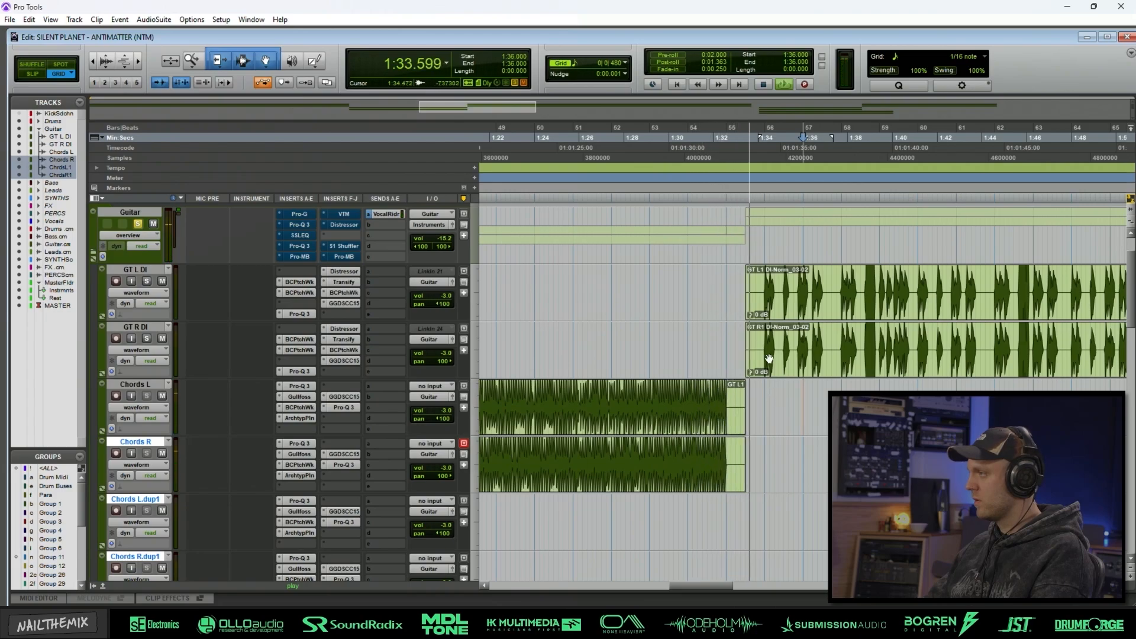
key("r")
key("r")
key("r")
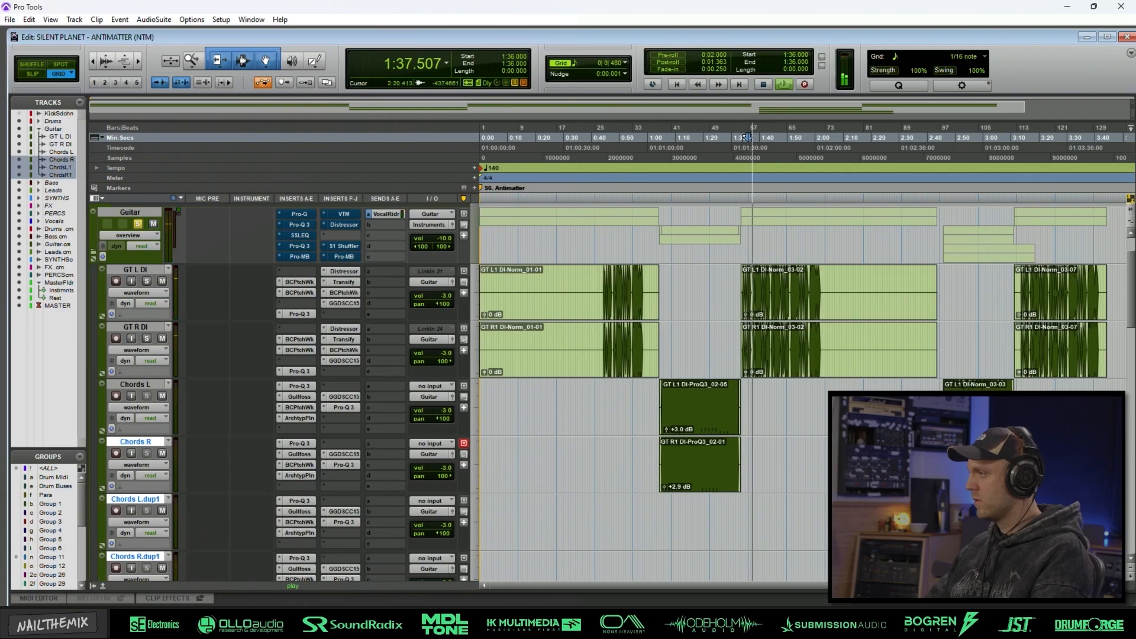
Audition the Chords section from 3:03.857 and the last GT L DI and GT R DI clips from 3:14.571.
left_click(972, 342)
left_click(995, 341)
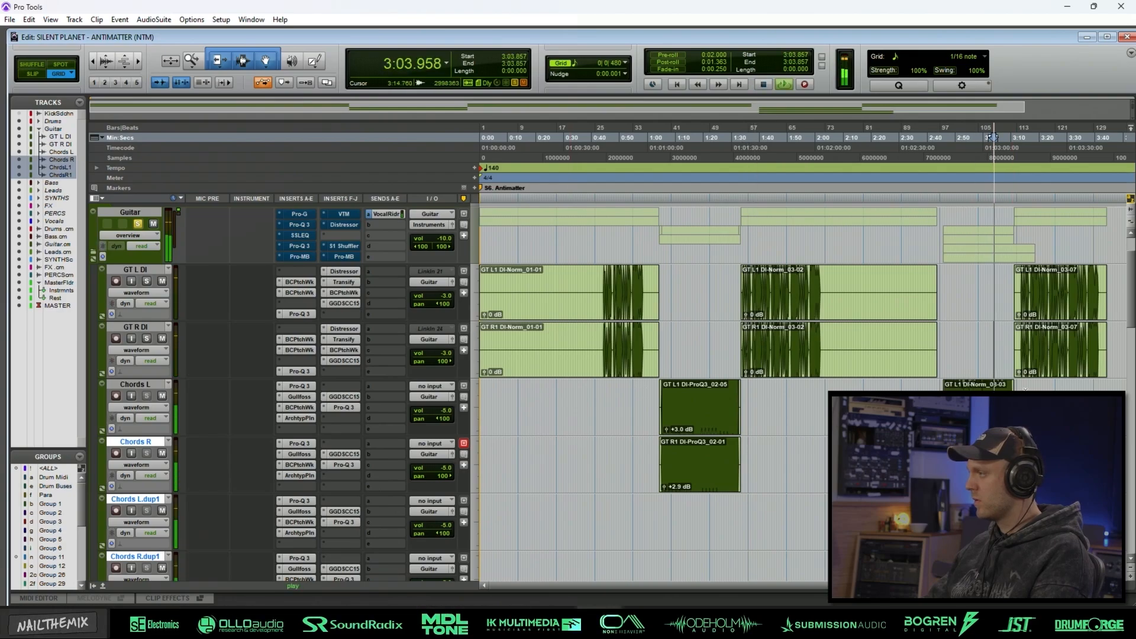
left_click(1025, 394)
key("t")
key("t")
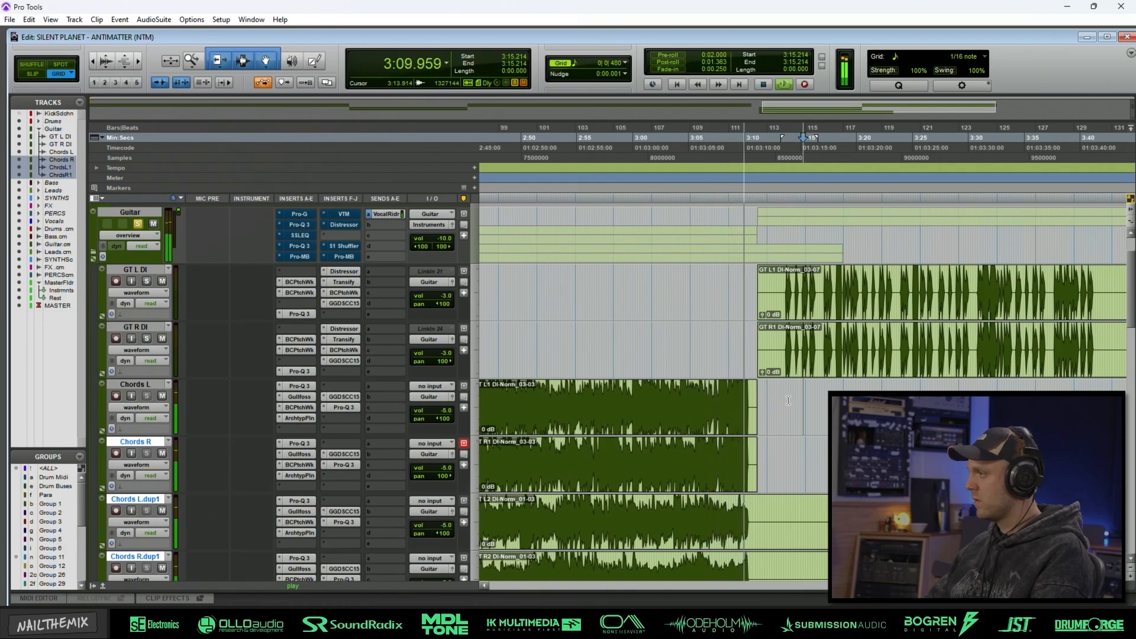
key("t")
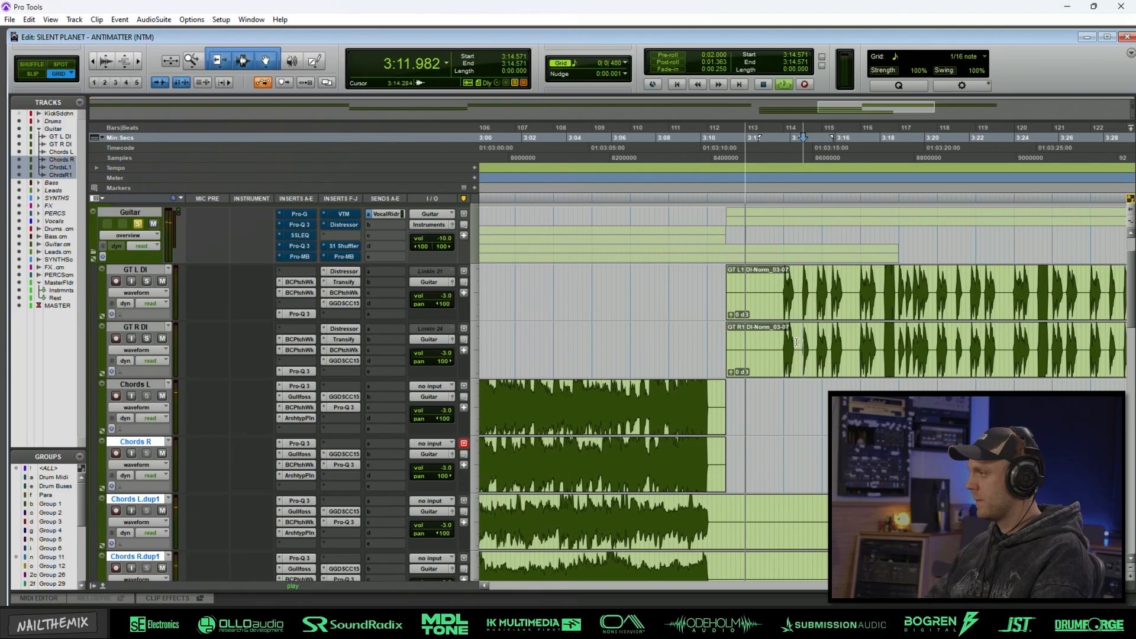
key("r")
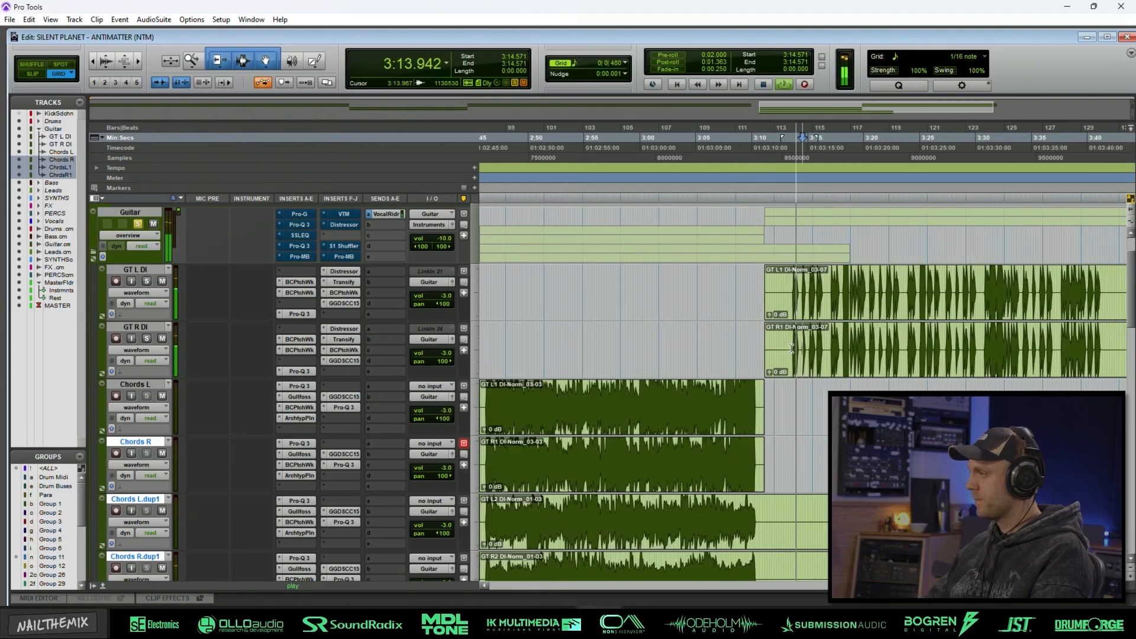
key("r")
key("r")
key("space")
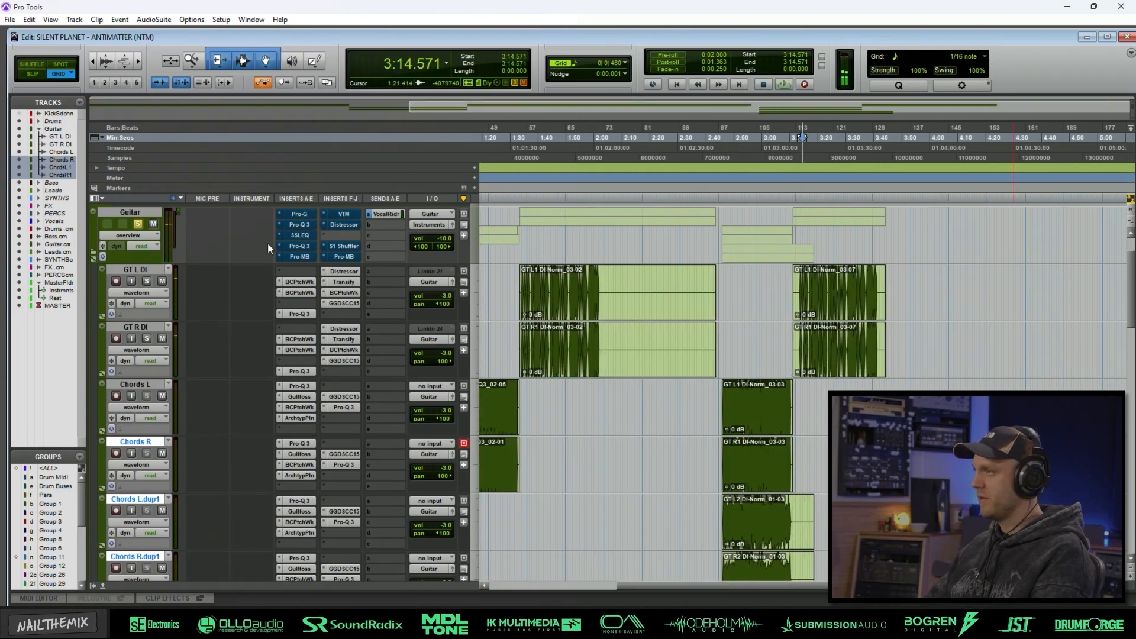
Reactivate the Guitar bus's Pro-G insert and play the first GT DI clips, keeping its plug-in window open.
key("r")
left_click(596, 346)
key("t")
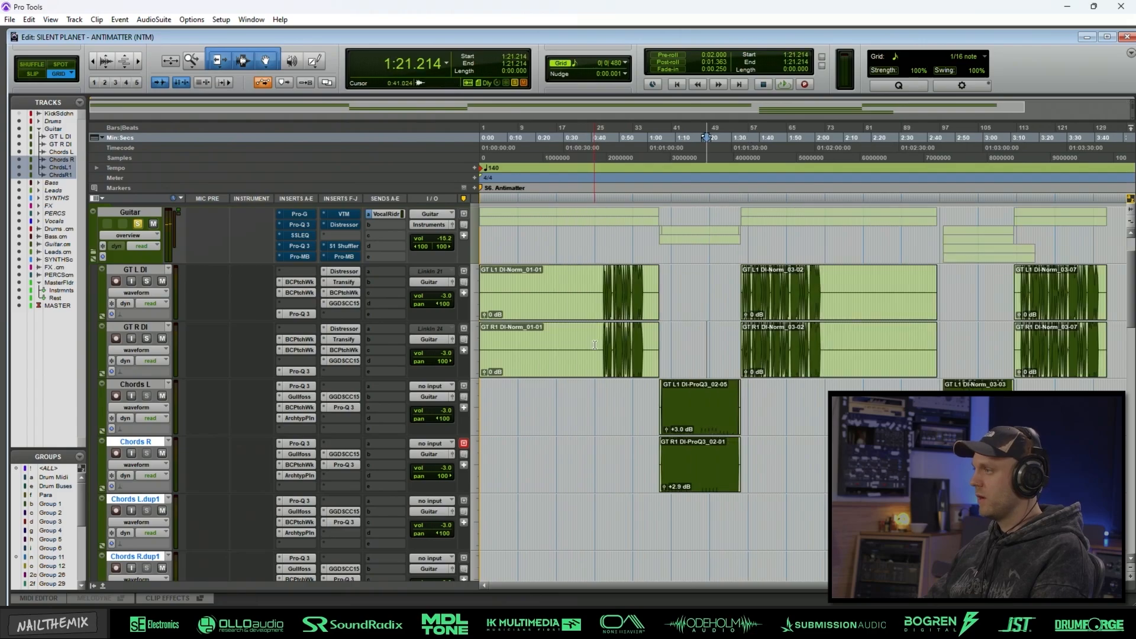
left_click(308, 215)
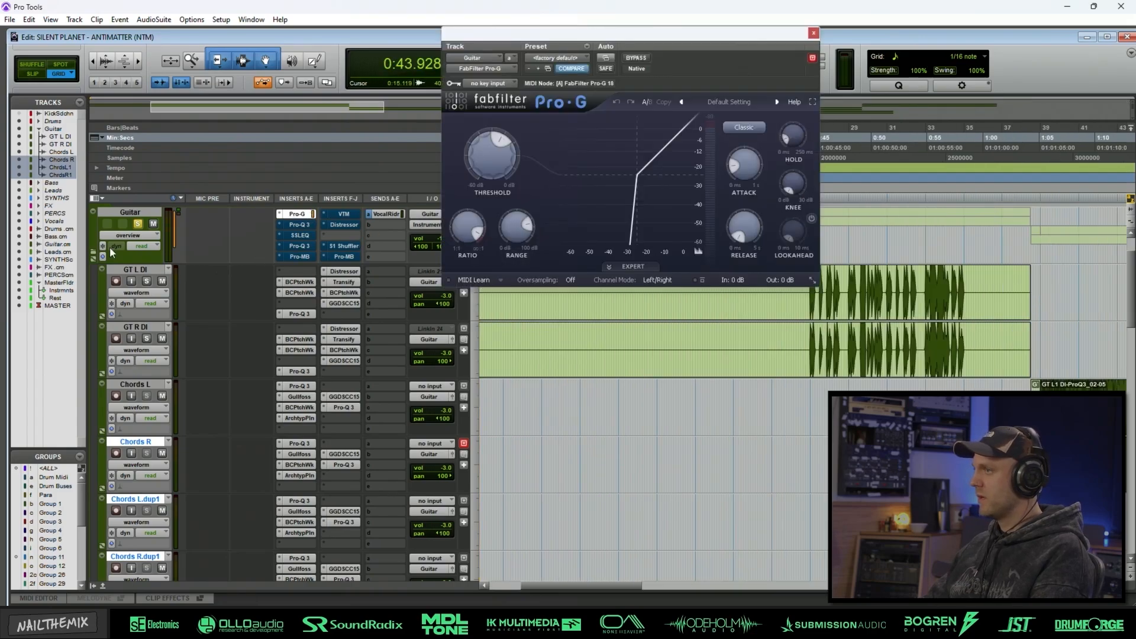
key("space")
left_click(813, 58)
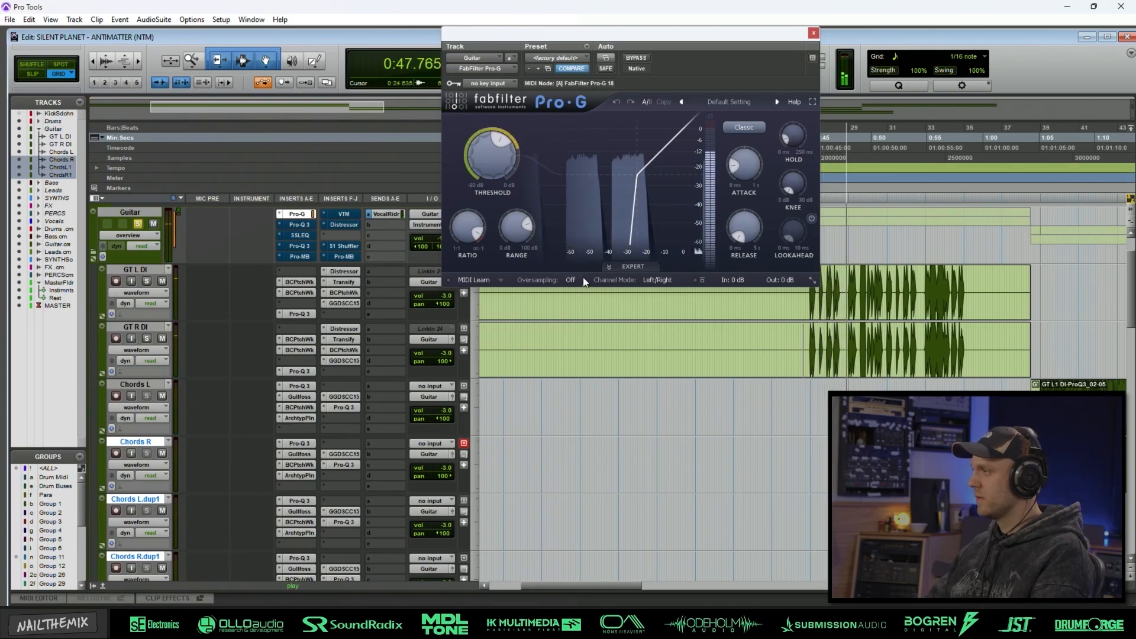
Select the range from 0:44.571 to 0:46.285 at the first GT DI notes and play it in a loop.
left_click(836, 396)
key("t")
key("t")
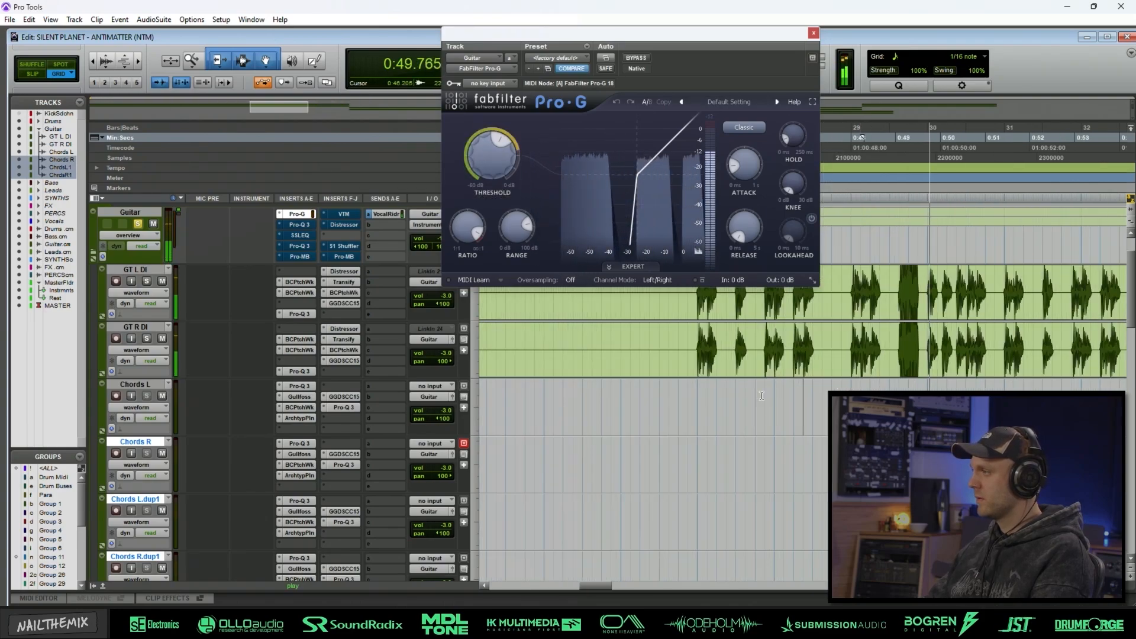
key("space")
key("t")
left_click_drag(593, 409, 745, 420)
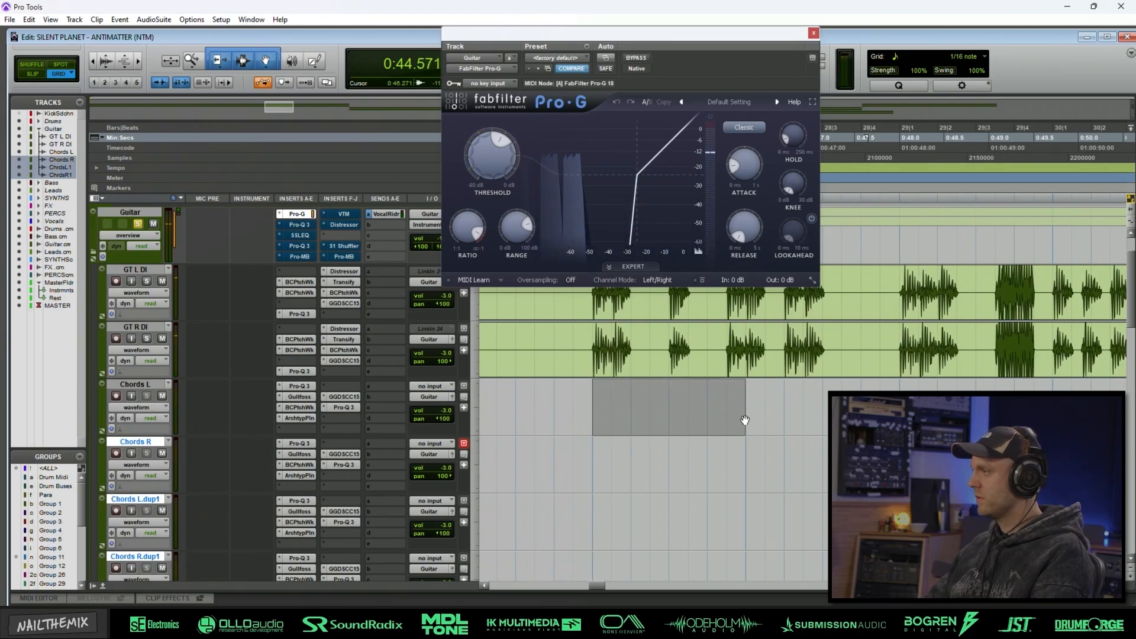
key("space")
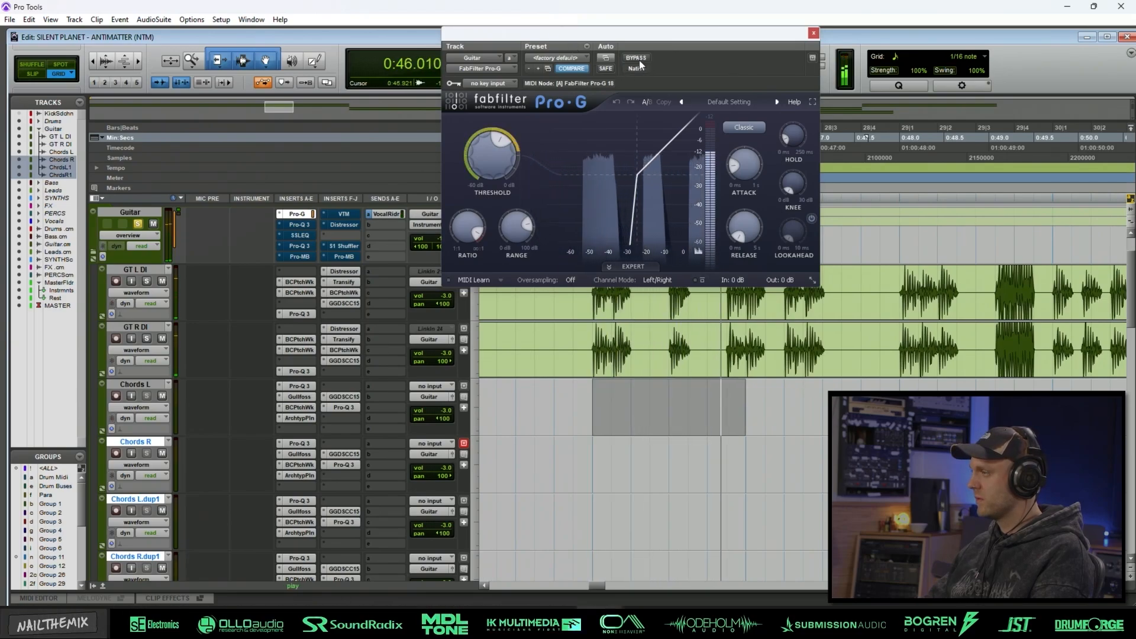
Compare the looped guitars with Pro-G bypassed and active, stop playback and close the Pro-G window.
left_click(636, 58)
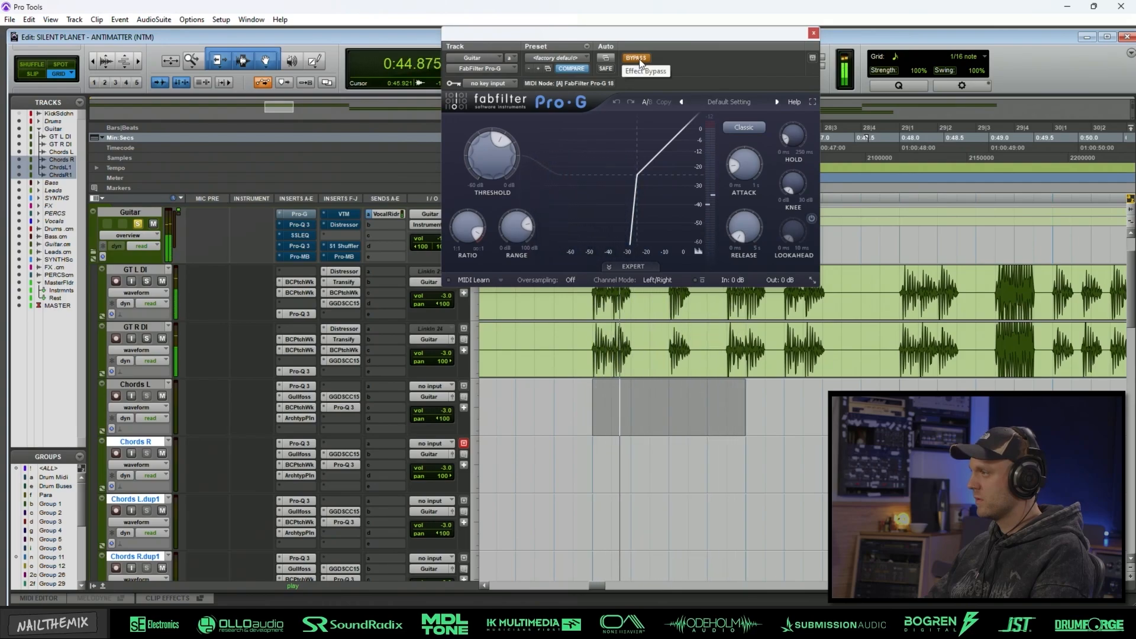
left_click(637, 58)
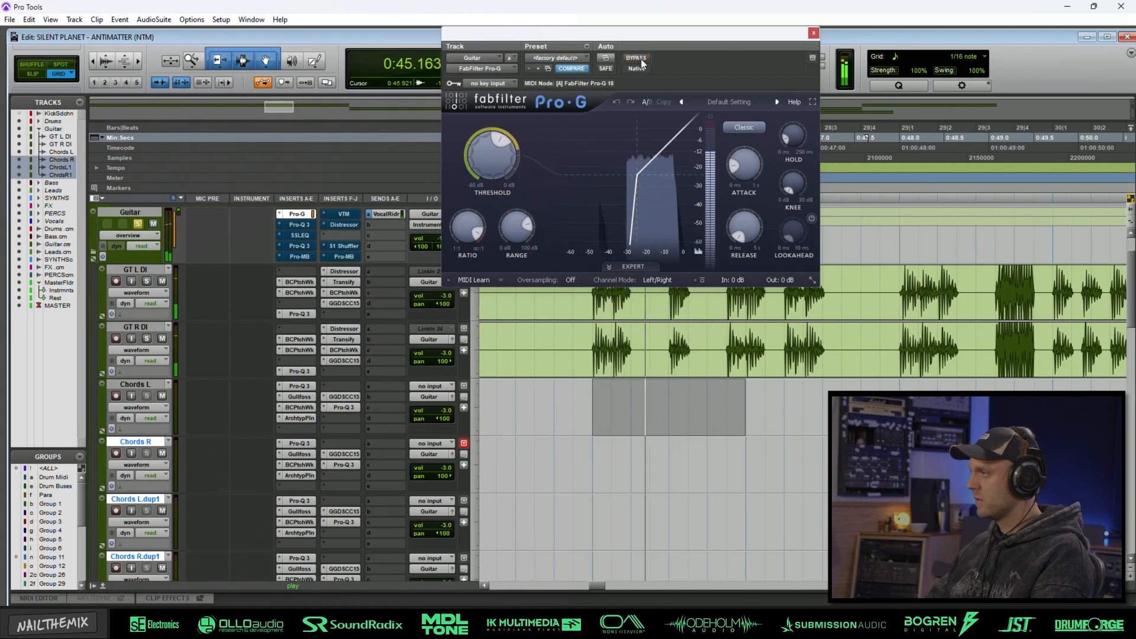
key("space")
left_click(813, 34)
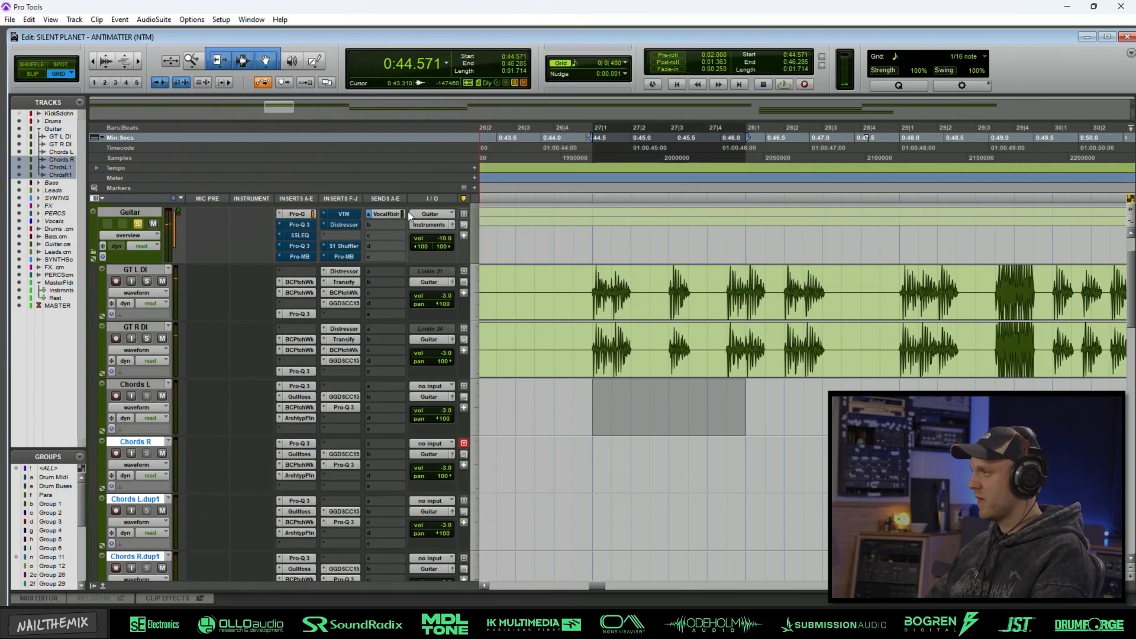
Reactivate the first Pro-Q 3 insert on the Guitar bus and compare the looped guitars with it bypassed and active.
left_click(299, 225)
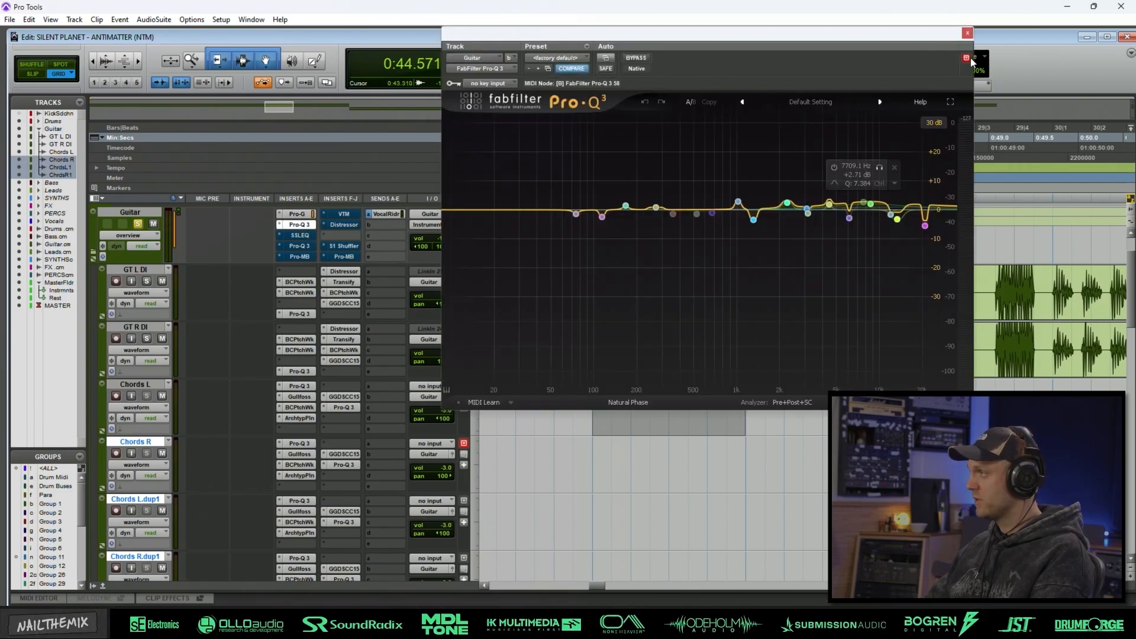
key("space")
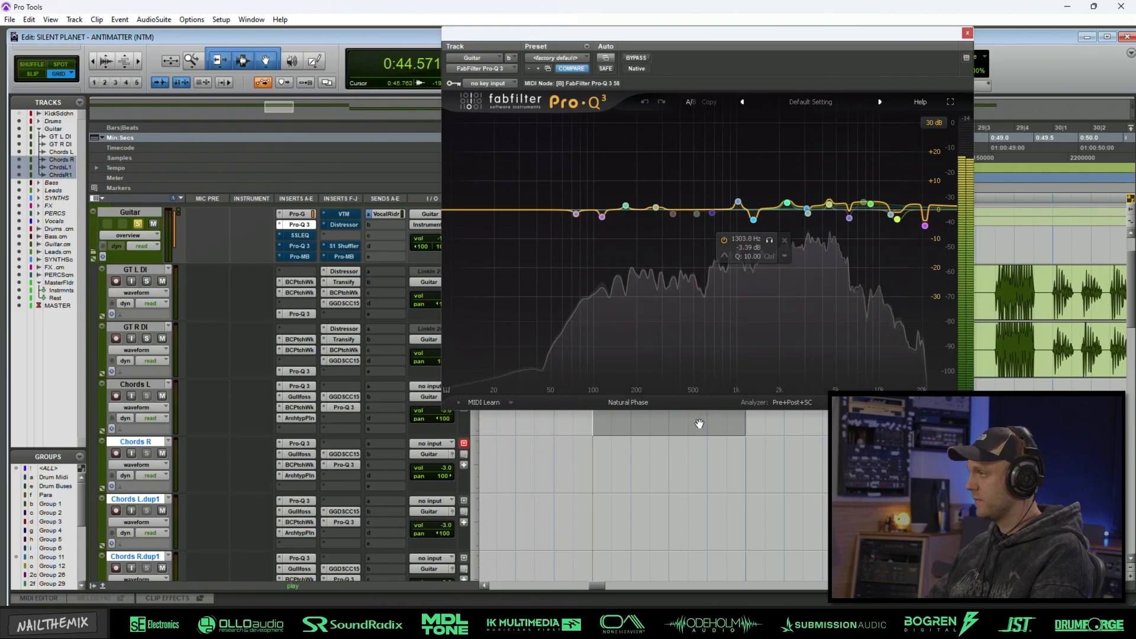
left_click(642, 59)
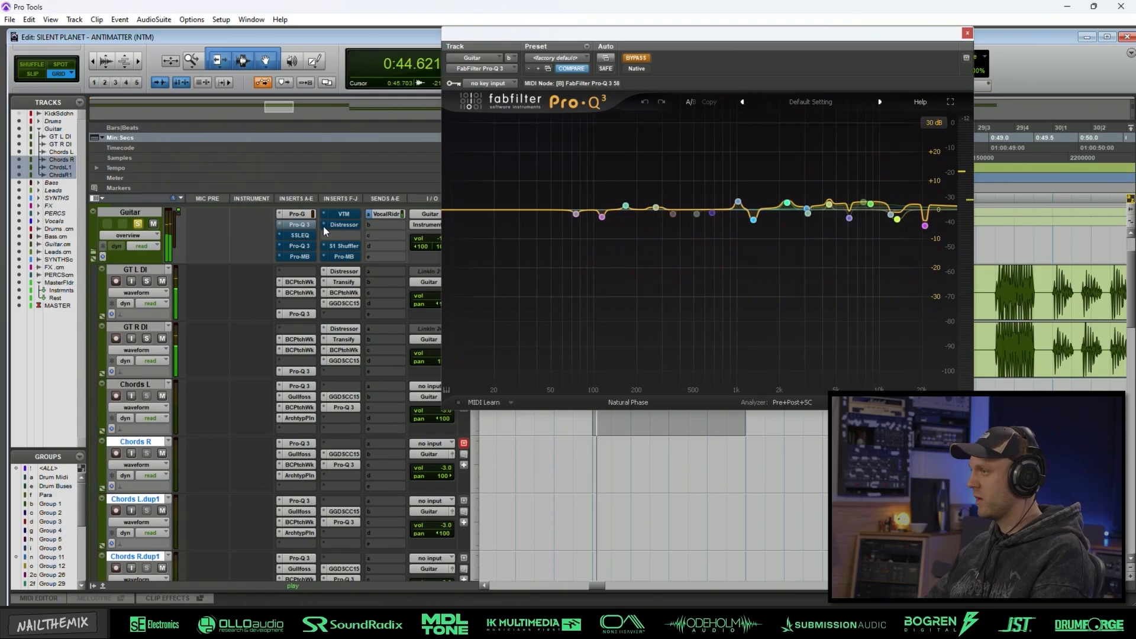
left_click(644, 61)
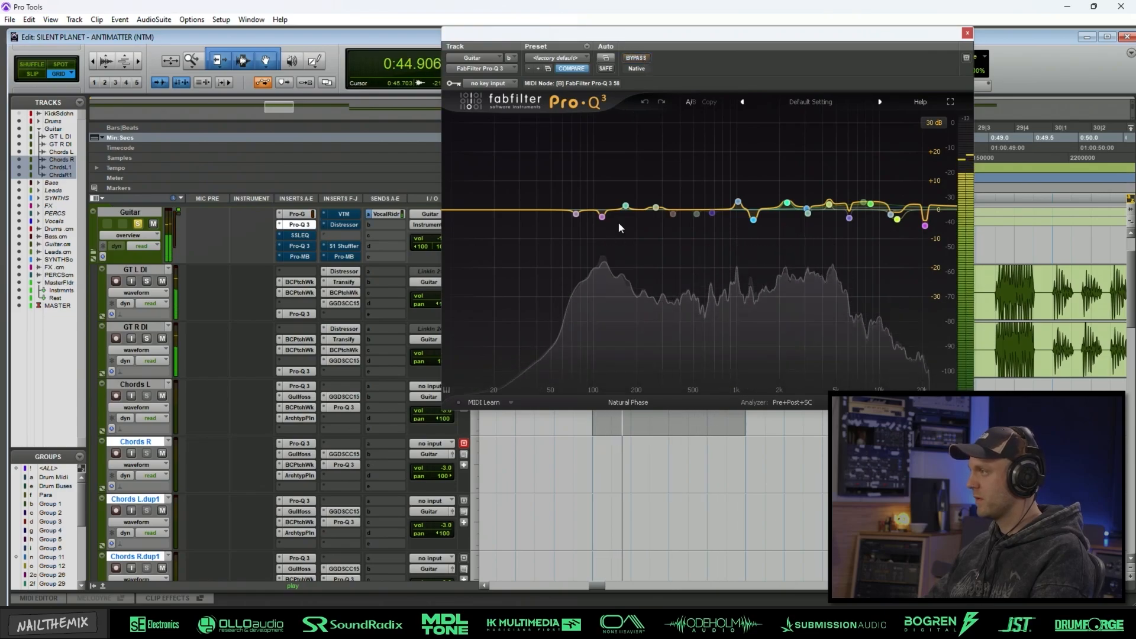
Reactivate the Guitar bus's SSLEQ insert, close the Pro-Q 3 window and compare the SSL EQ bypassed and active.
left_click(306, 236)
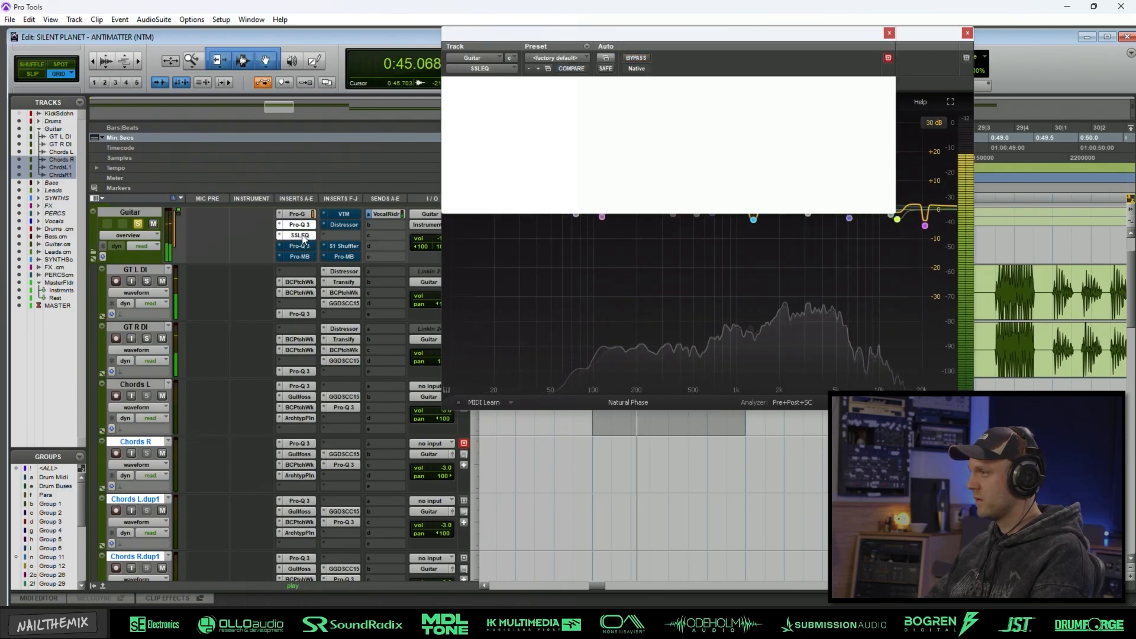
left_click(966, 35)
left_click(967, 34)
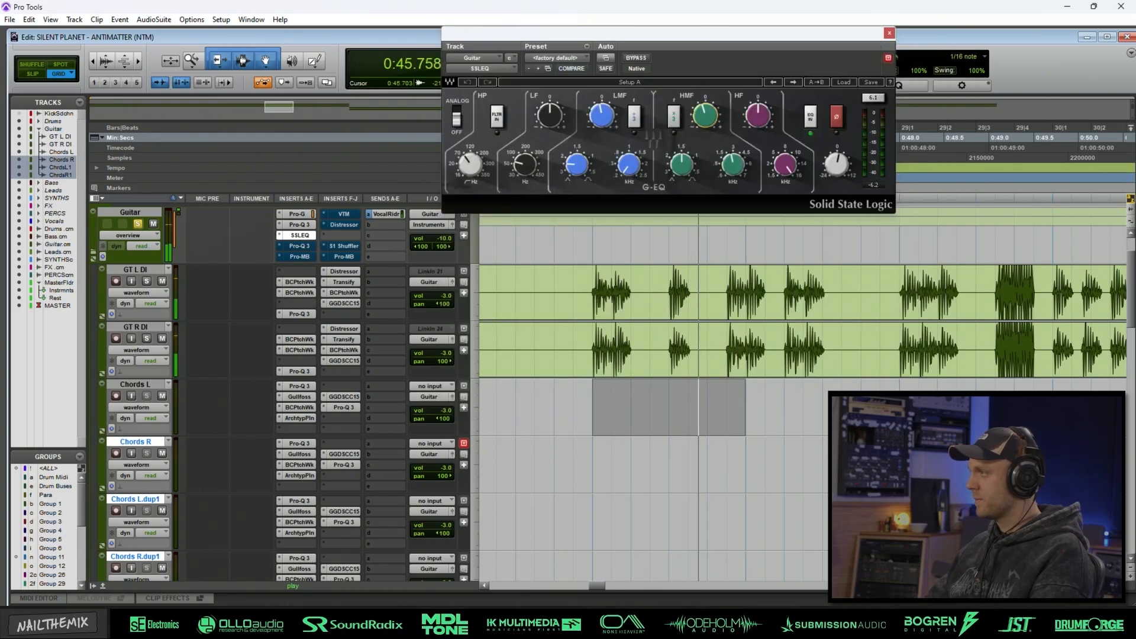
mouse_move(733, 165)
left_click(602, 120)
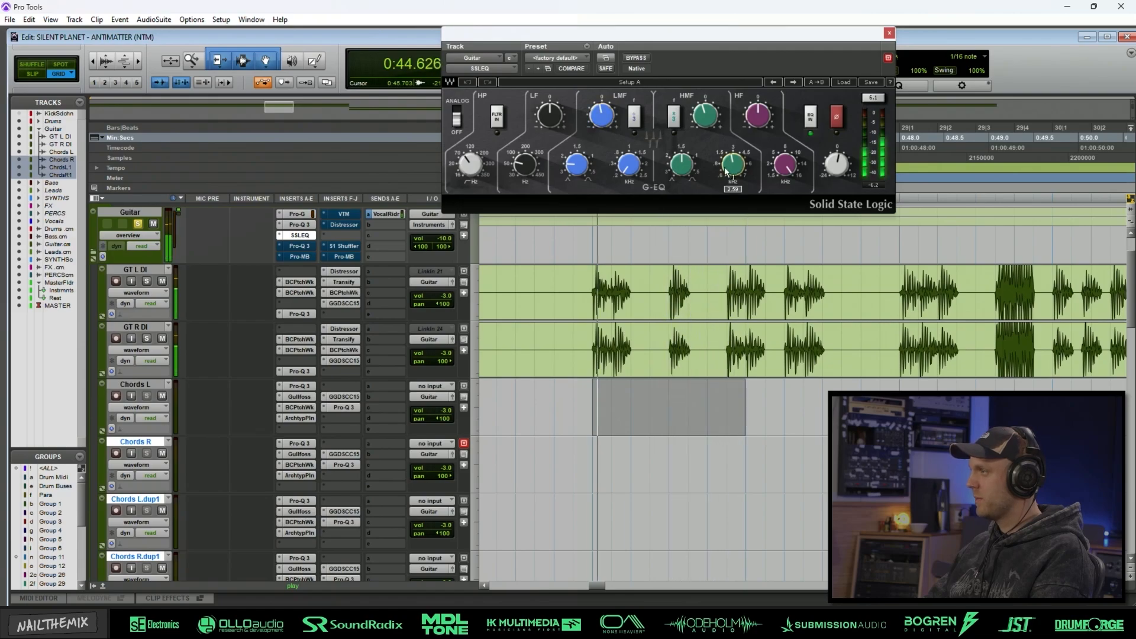
left_click(637, 58)
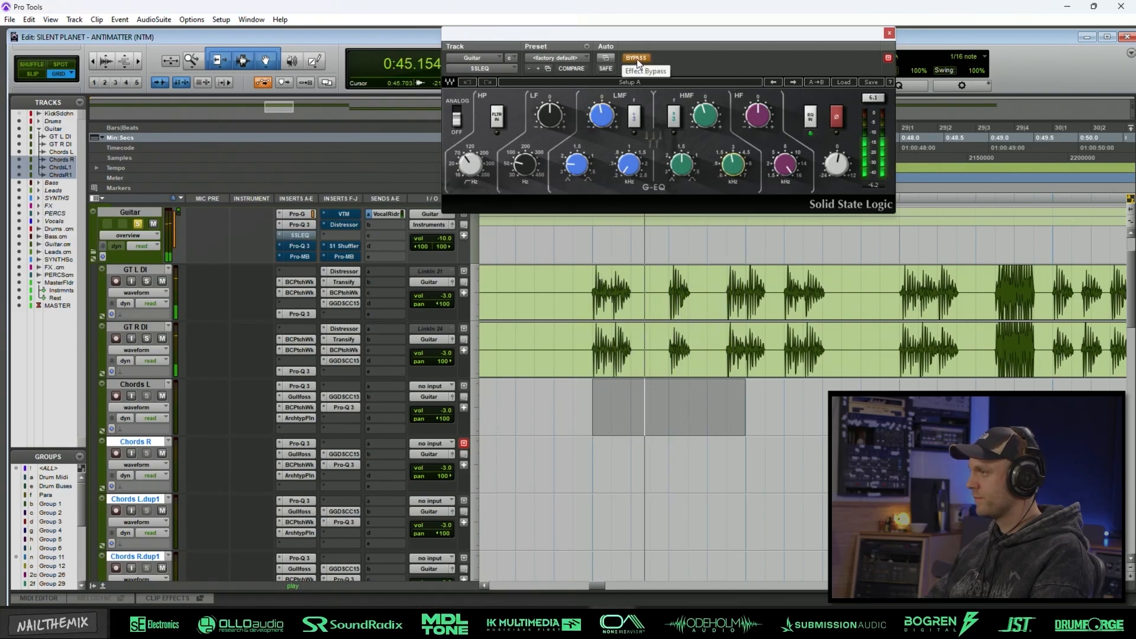
left_click(637, 58)
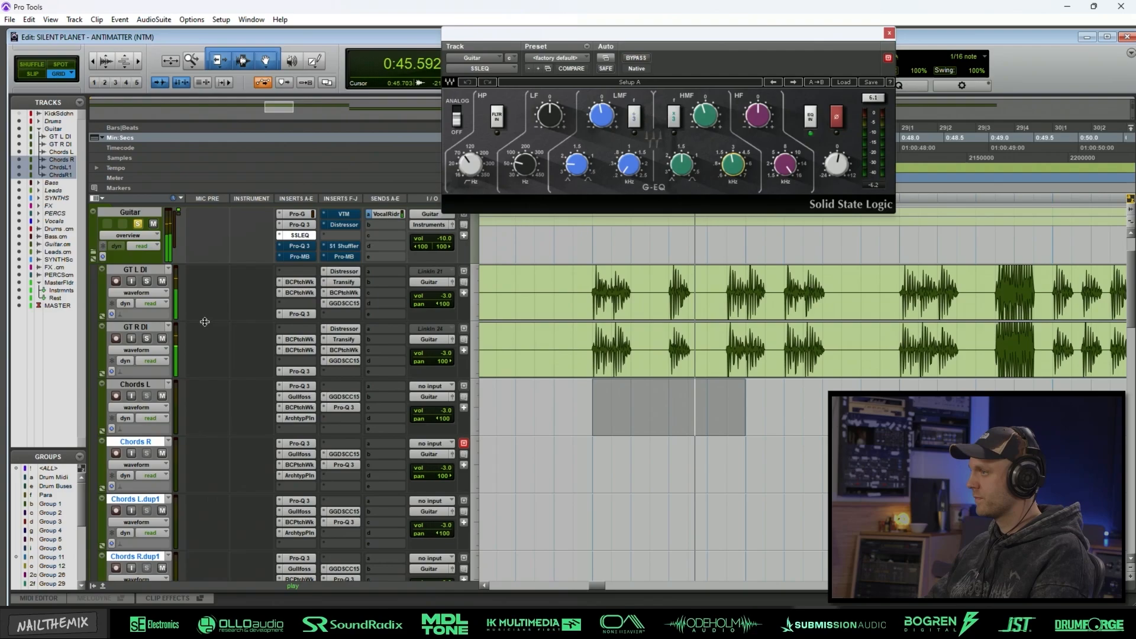
Reactivate the second Pro-Q 3 insert on the Guitar bus, inspect its bands and compare it bypassed and active.
left_click(305, 247)
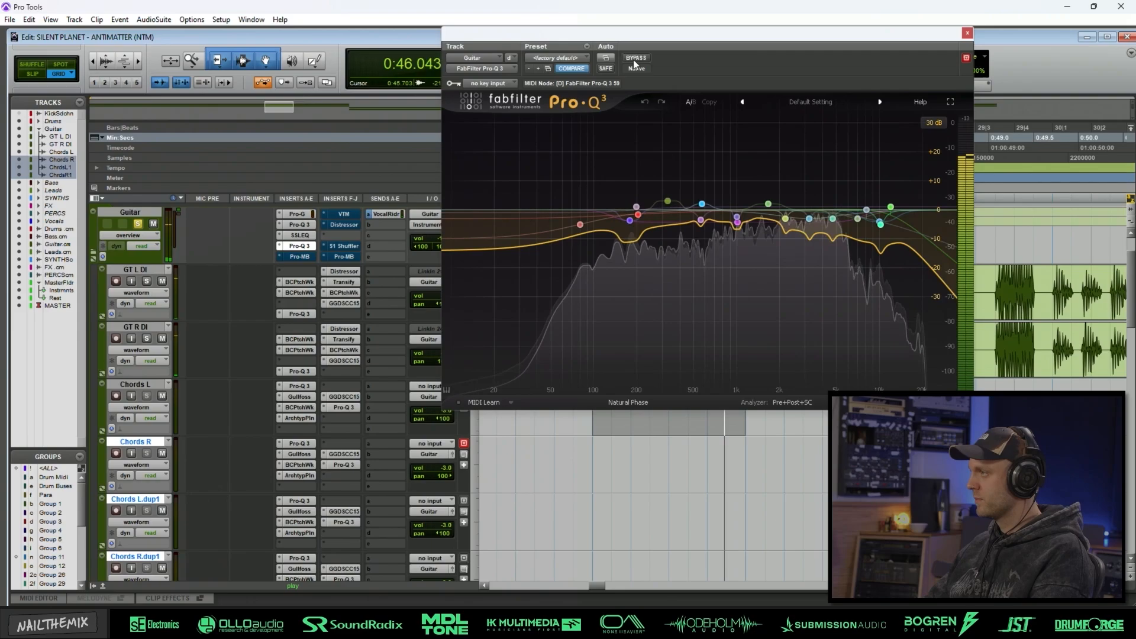
mouse_move(630, 223)
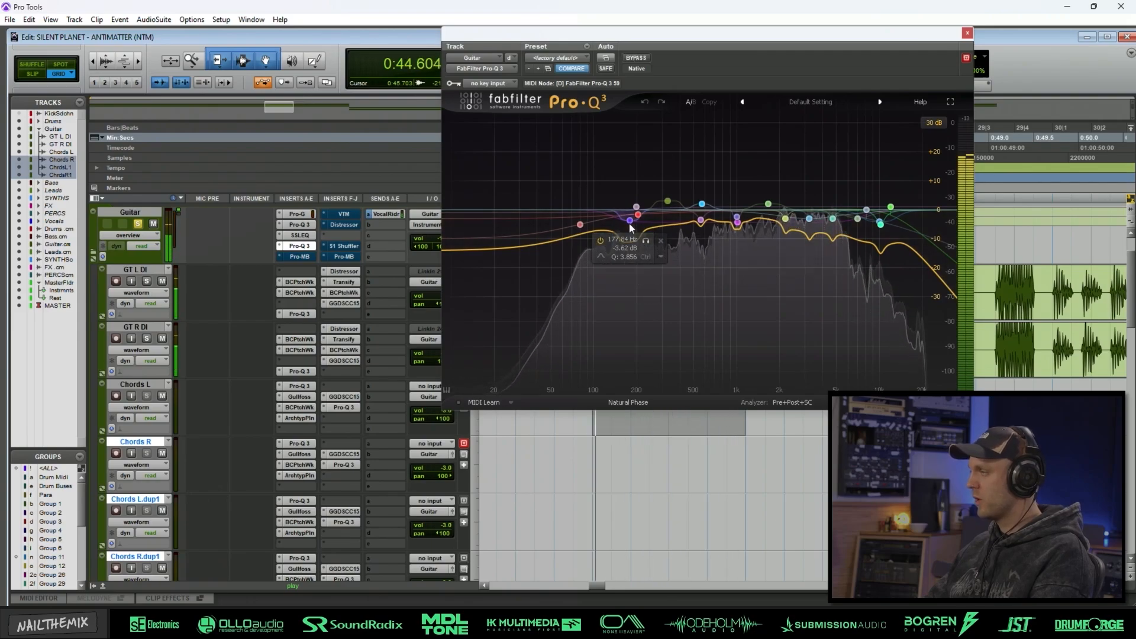
mouse_move(801, 230)
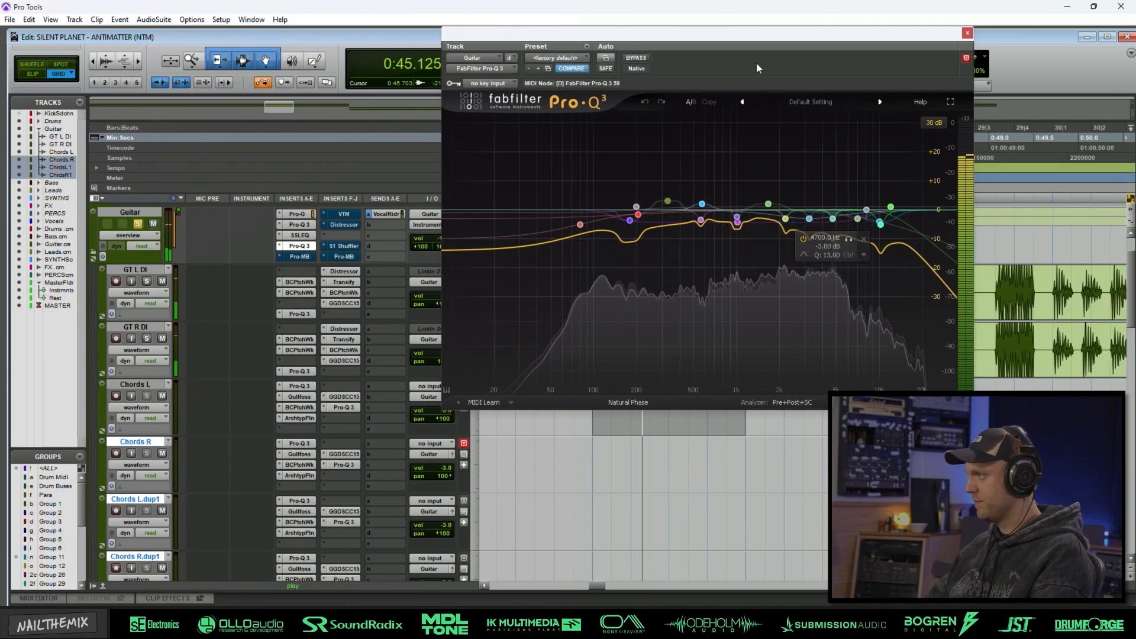
left_click(631, 62)
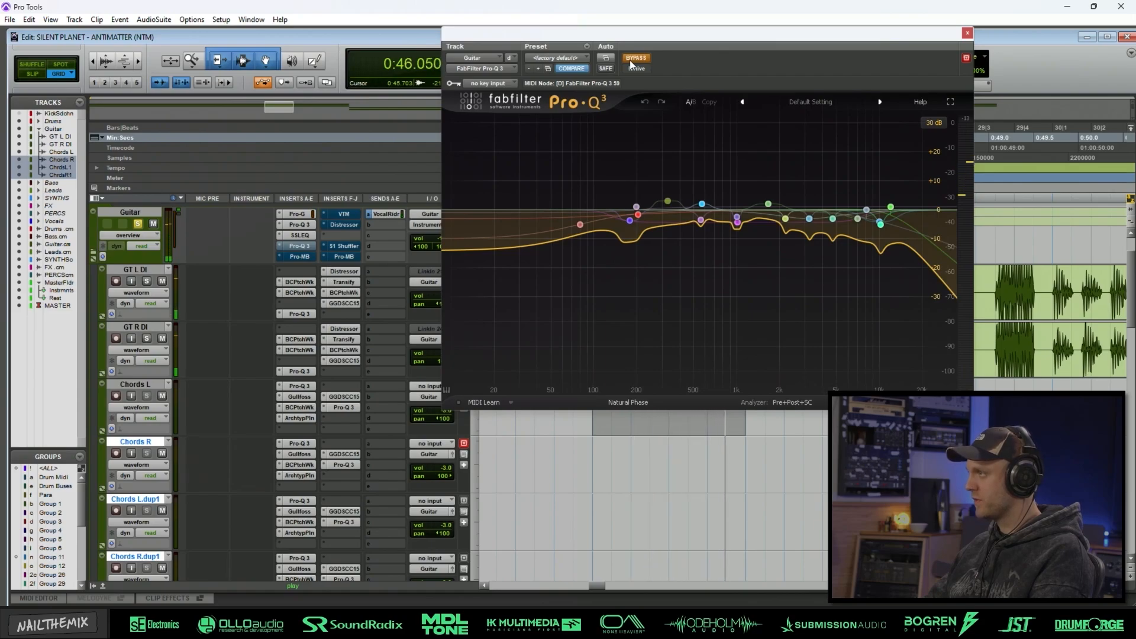
left_click(631, 61)
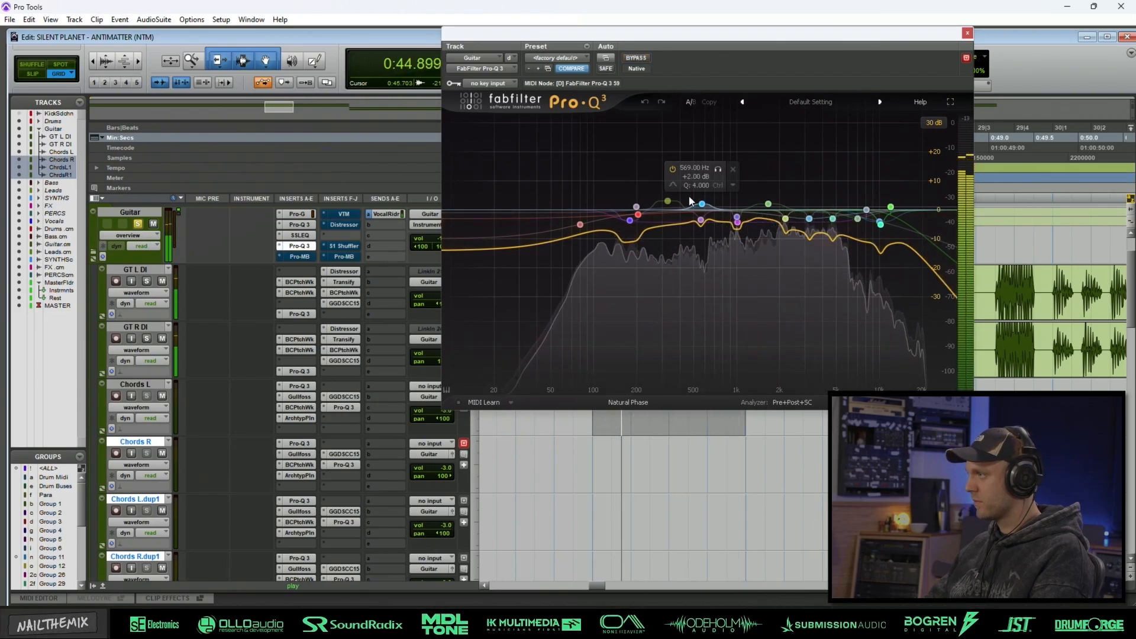
Reactivate the Guitar bus's Pro-MB in the first insert column and Virtual Tape Machines, comparing the tape plug-in bypassed and active.
left_click(298, 256)
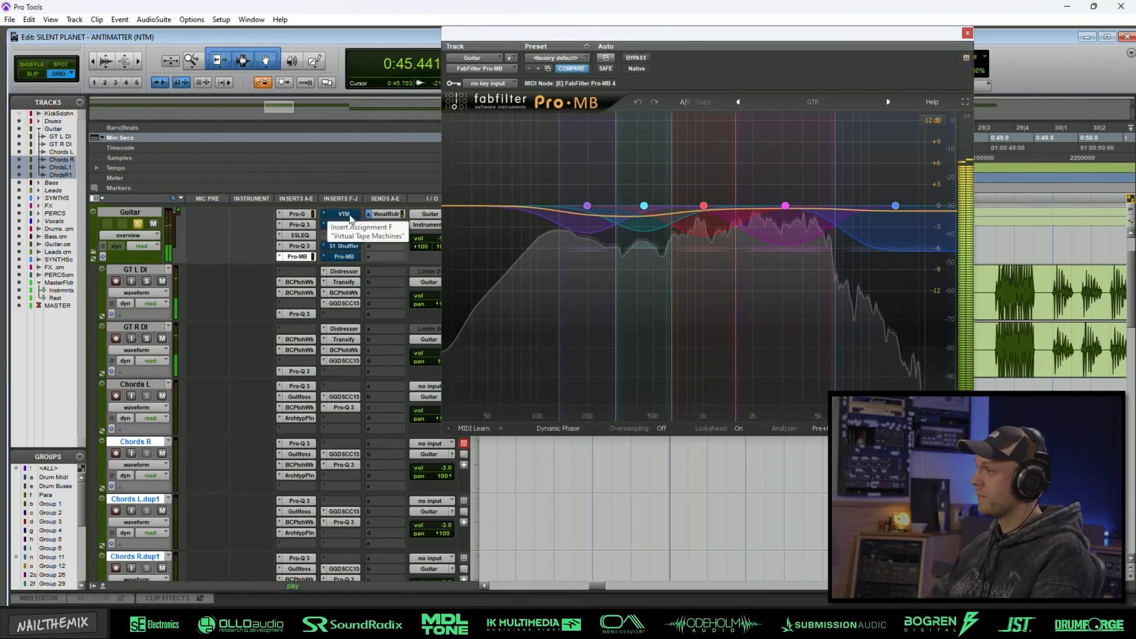
left_click(343, 215)
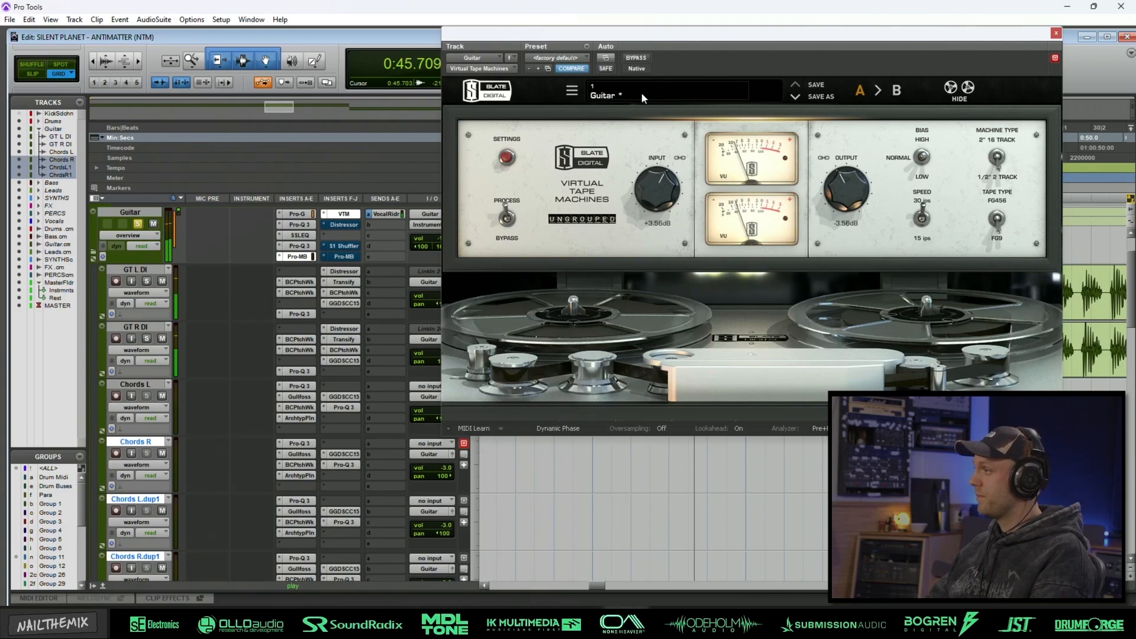
left_click(636, 58)
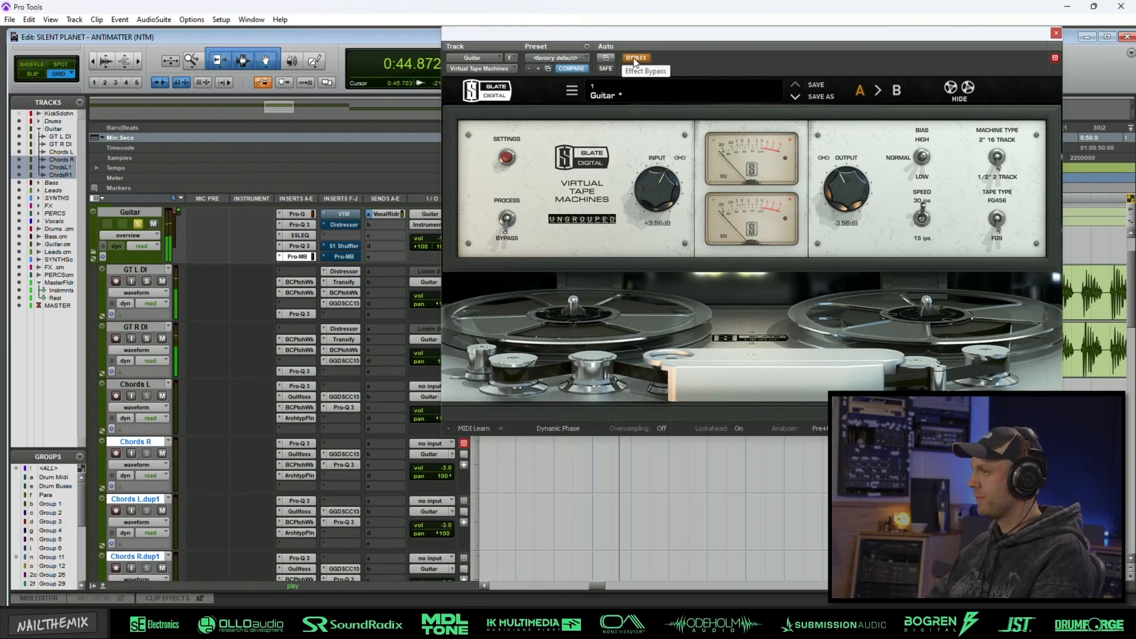
left_click(635, 58)
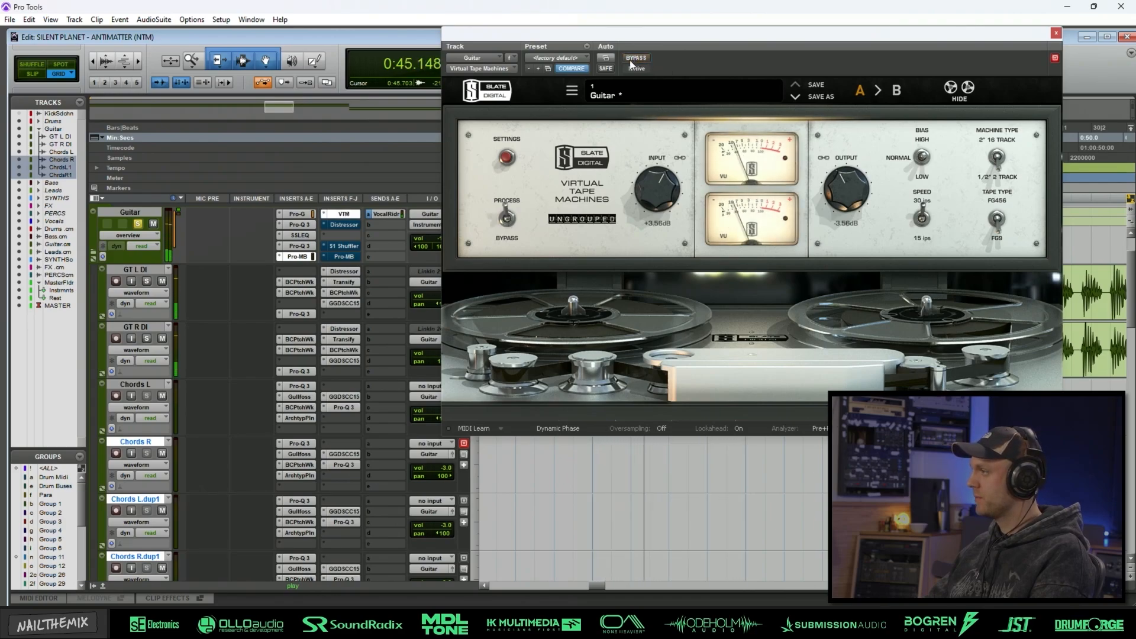
Reactivate the Guitar bus's Distressor, close the Pro-MB window and compare the Distressor bypassed and active with one short guitar hit selected.
left_click(343, 225)
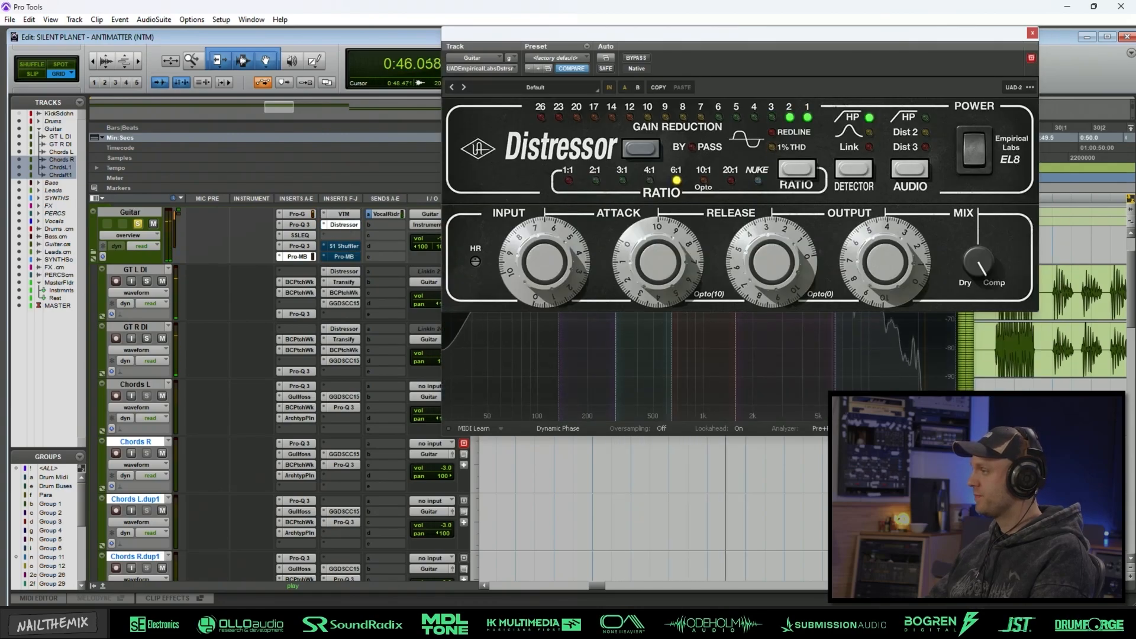
left_click(941, 351)
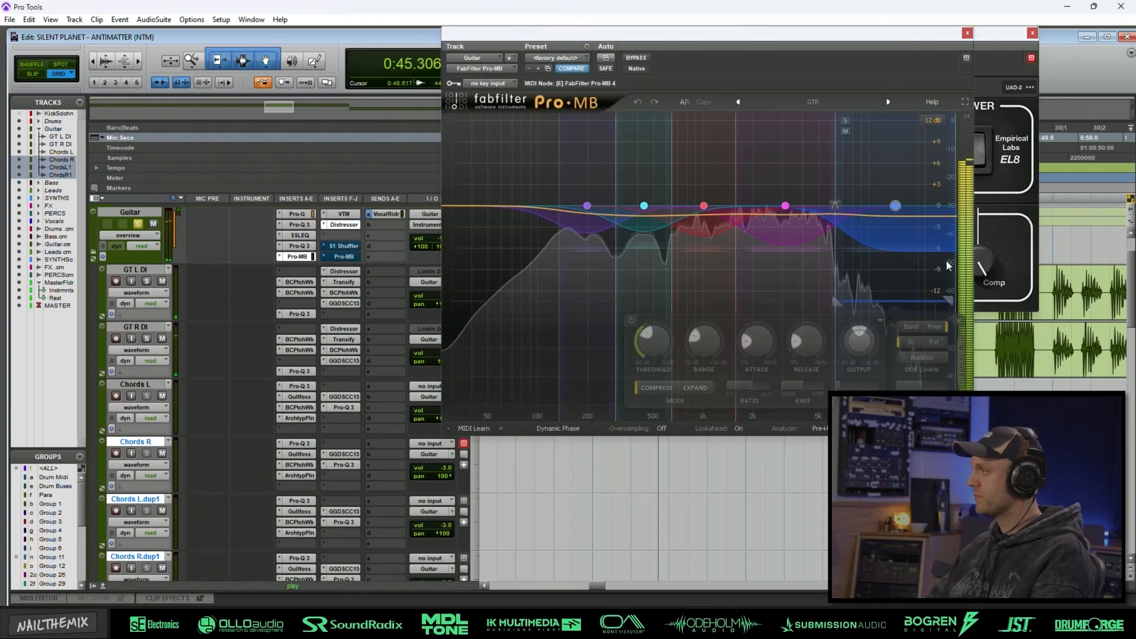
left_click(965, 35)
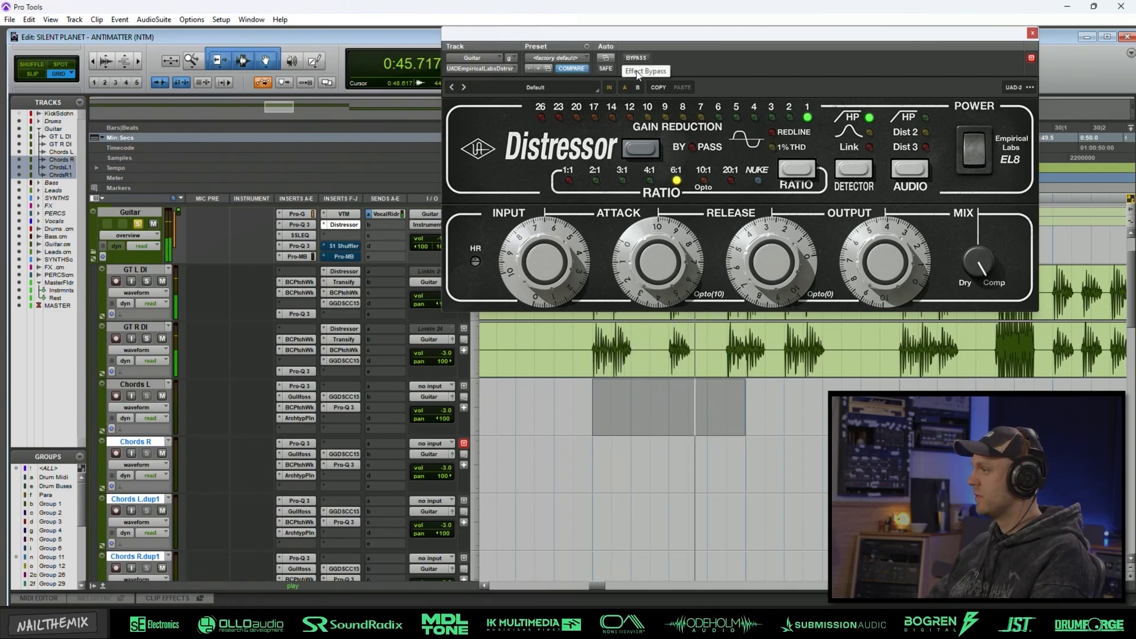
left_click_drag(669, 347, 689, 346)
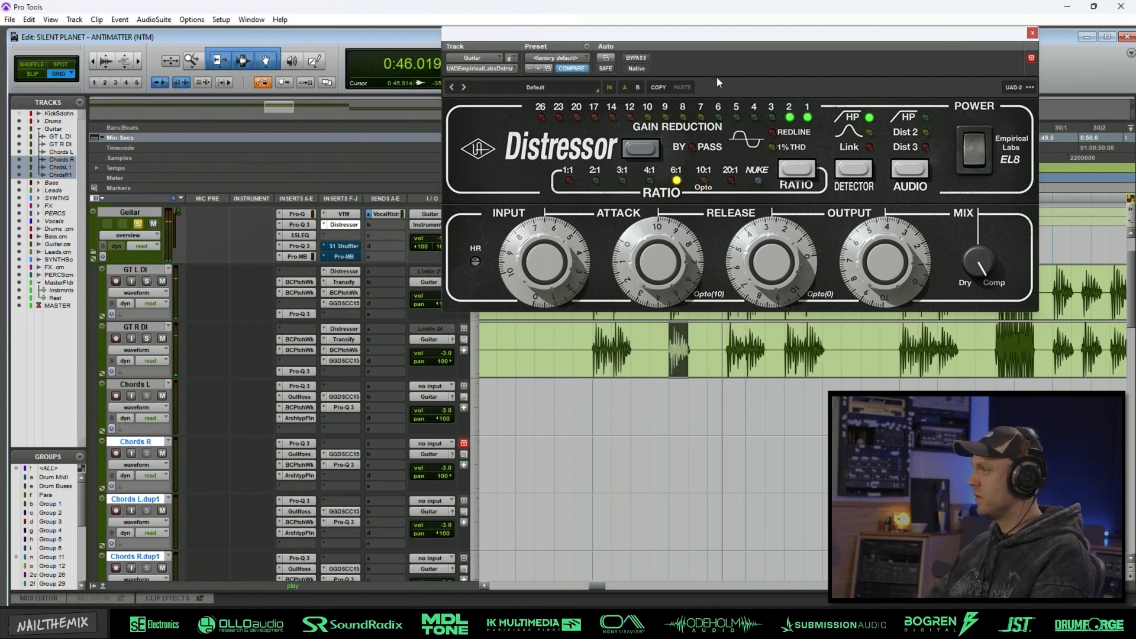
left_click(637, 58)
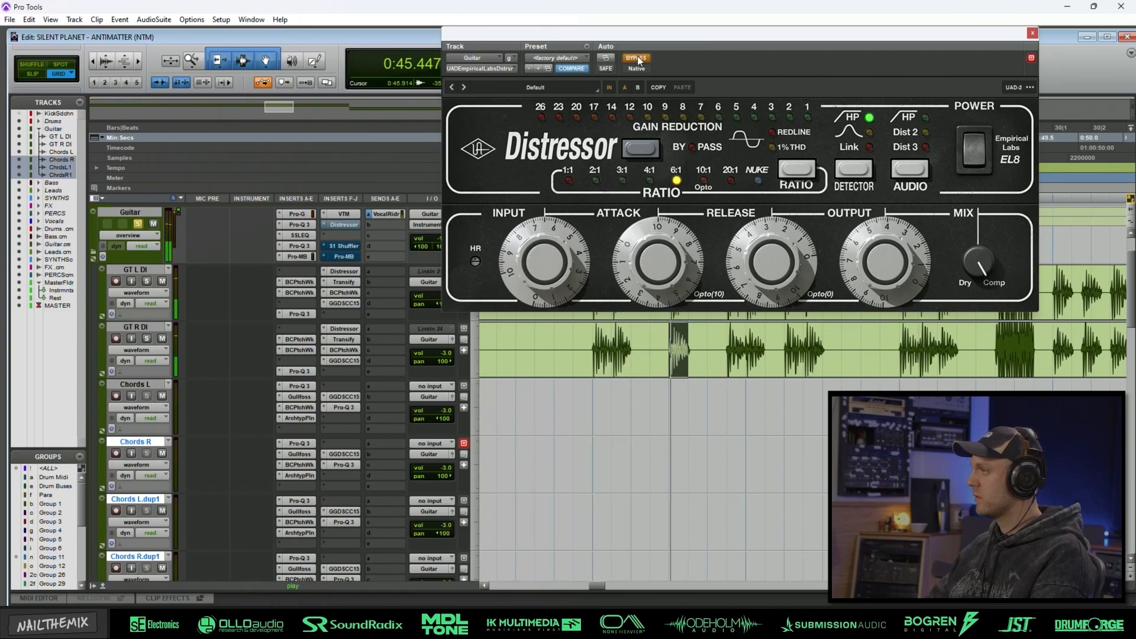
left_click(637, 57)
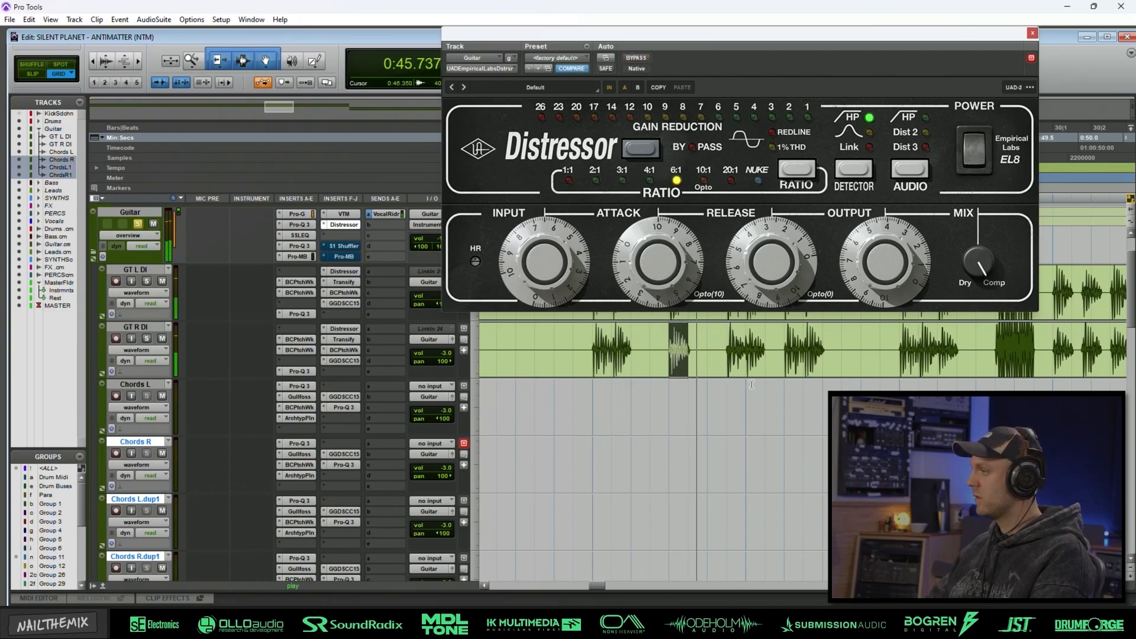
Reactivate the Guitar bus's S1 Shuffler and compare it bypassed and active on a loop from 0:44.571 to 0:46.285.
key("r")
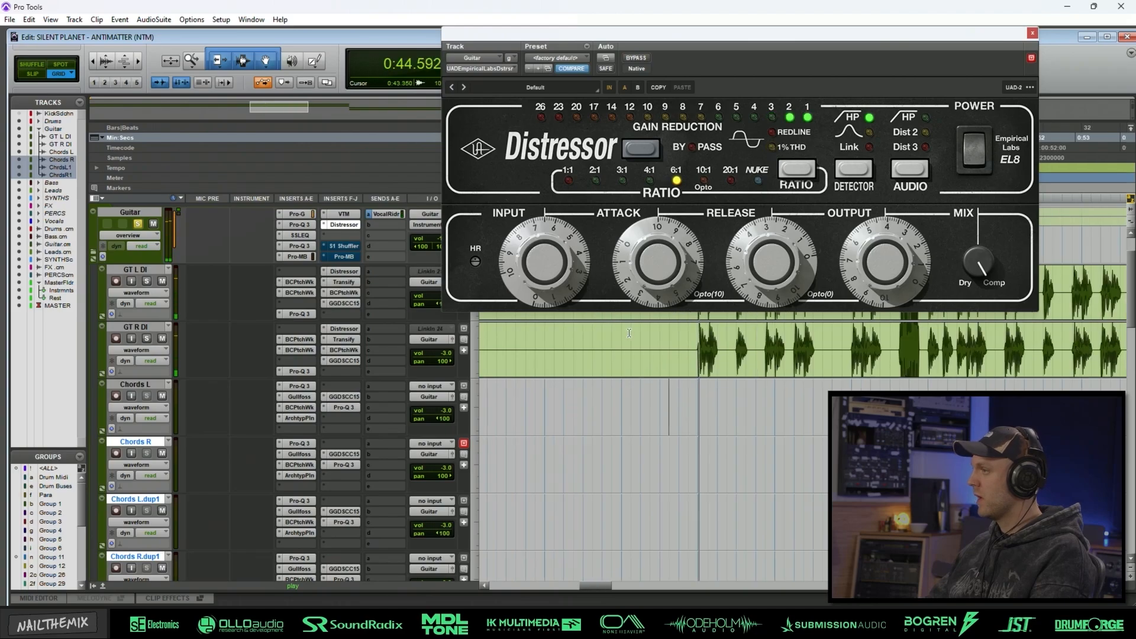
left_click(346, 245)
left_click_drag(697, 403, 774, 407)
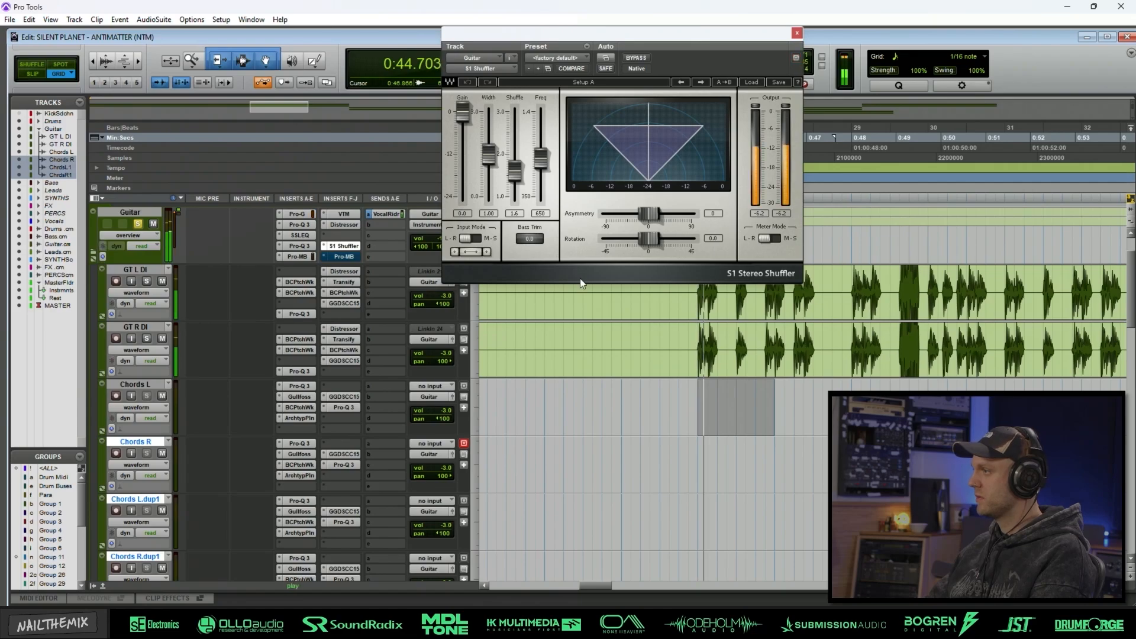
left_click(635, 58)
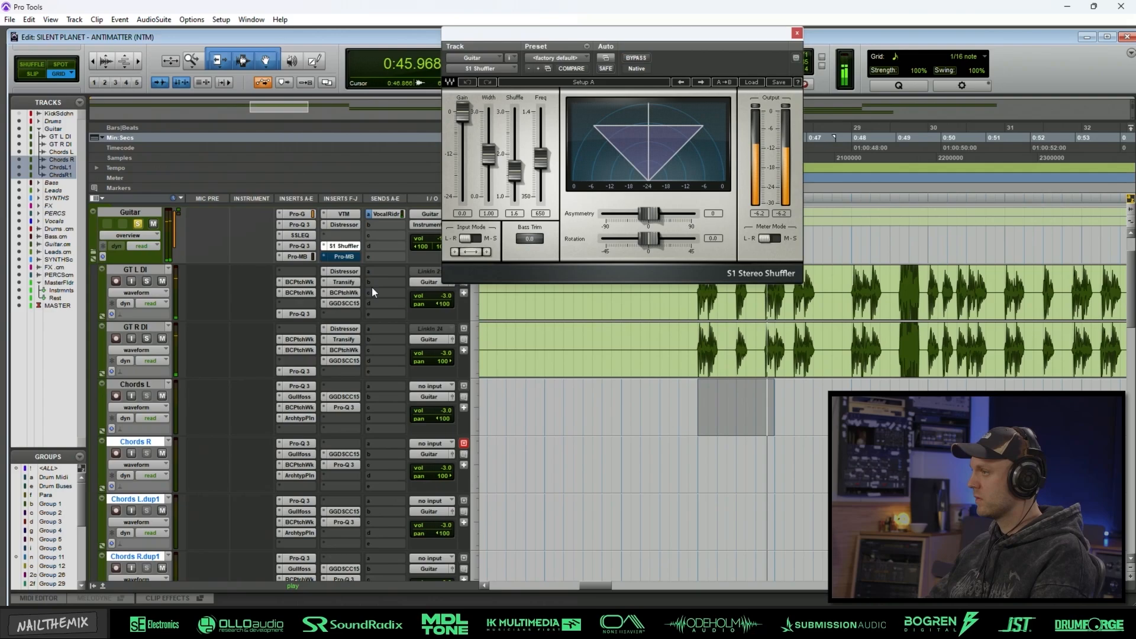
Reactivate the Guitar bus's Pro-MB in the second insert column, inspect its low-band settings and close the open plug-in windows.
left_click(343, 257)
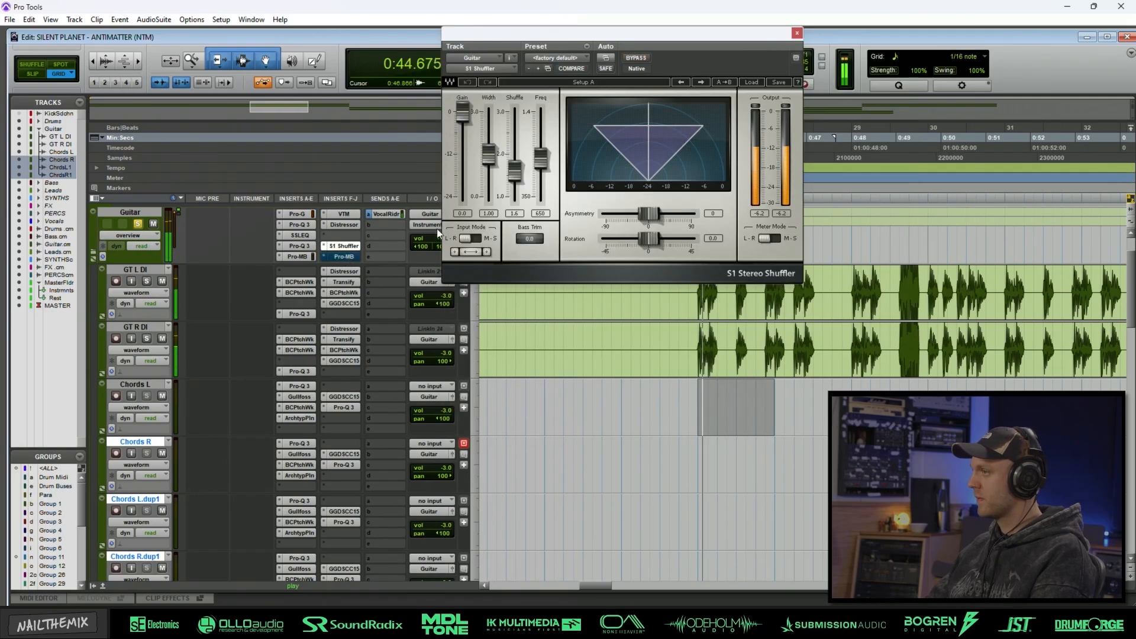
left_click(345, 259)
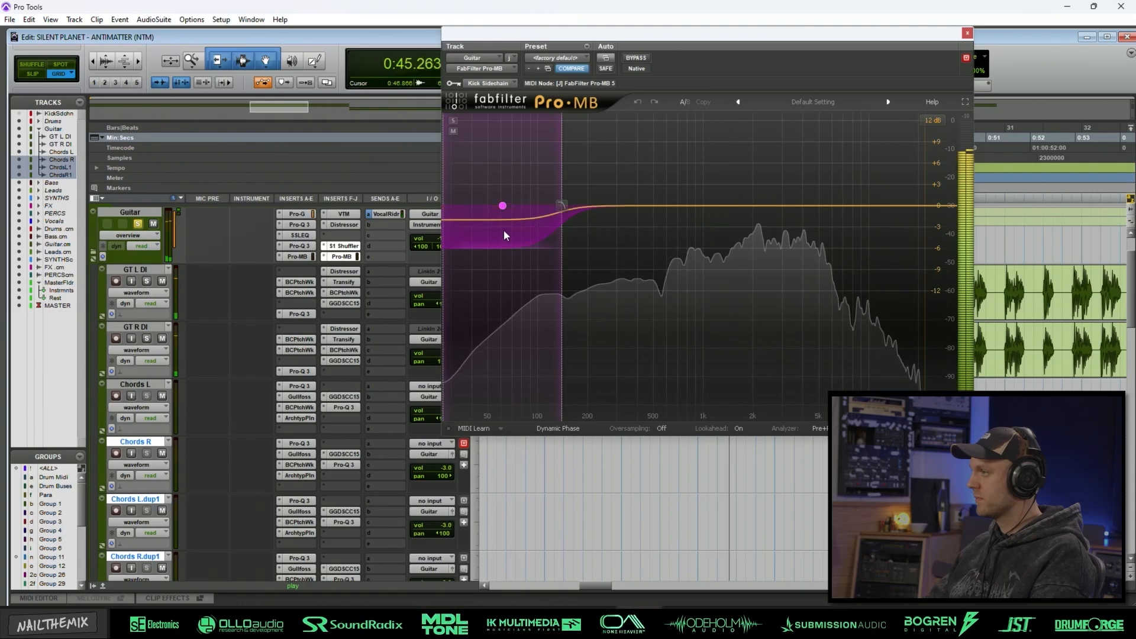
left_click(502, 206)
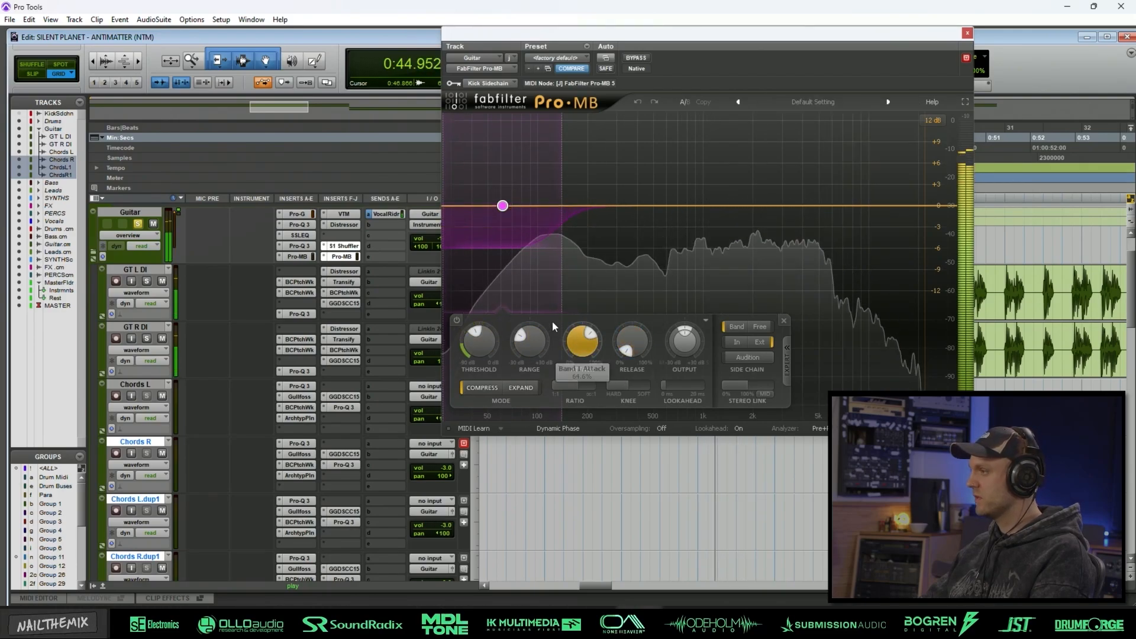
left_click(964, 35)
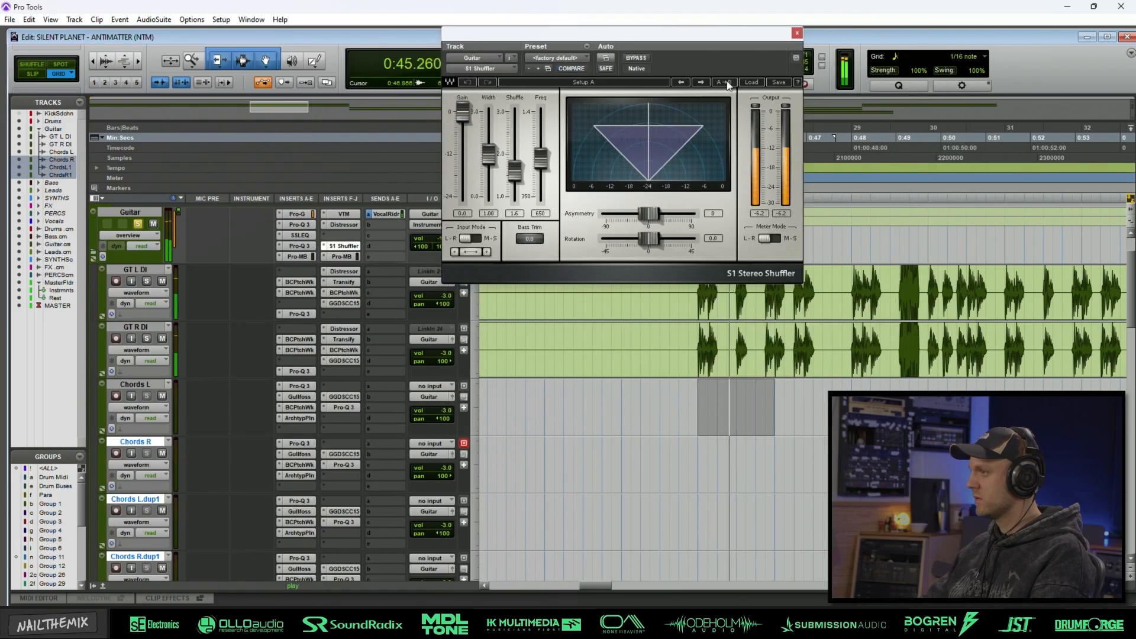
left_click(797, 33)
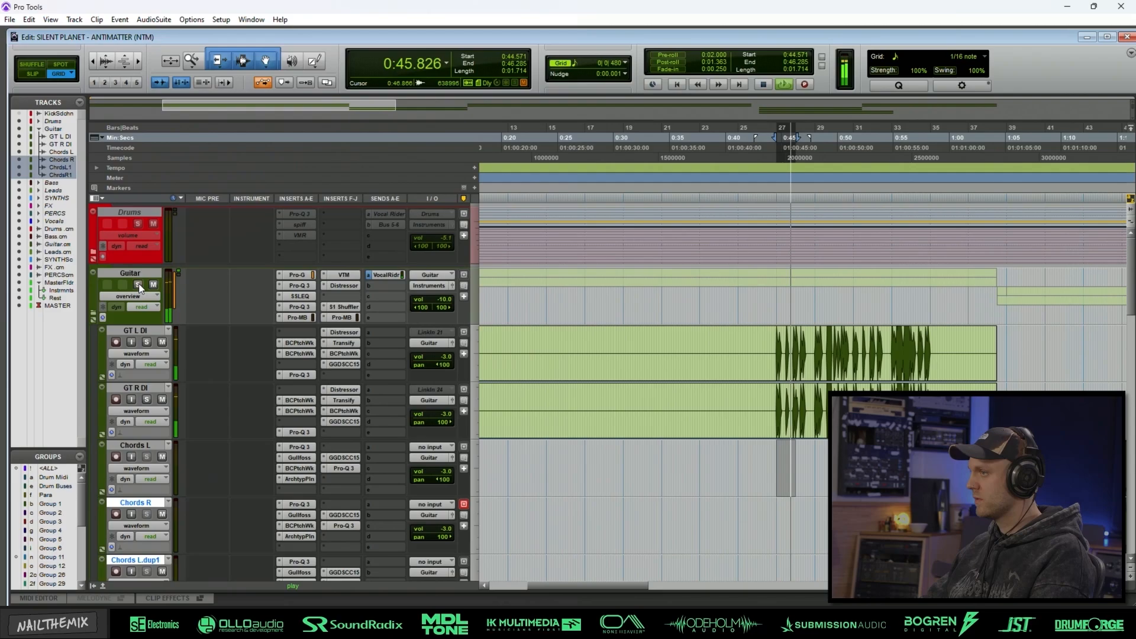
scroll(767, 464, "up", 1)
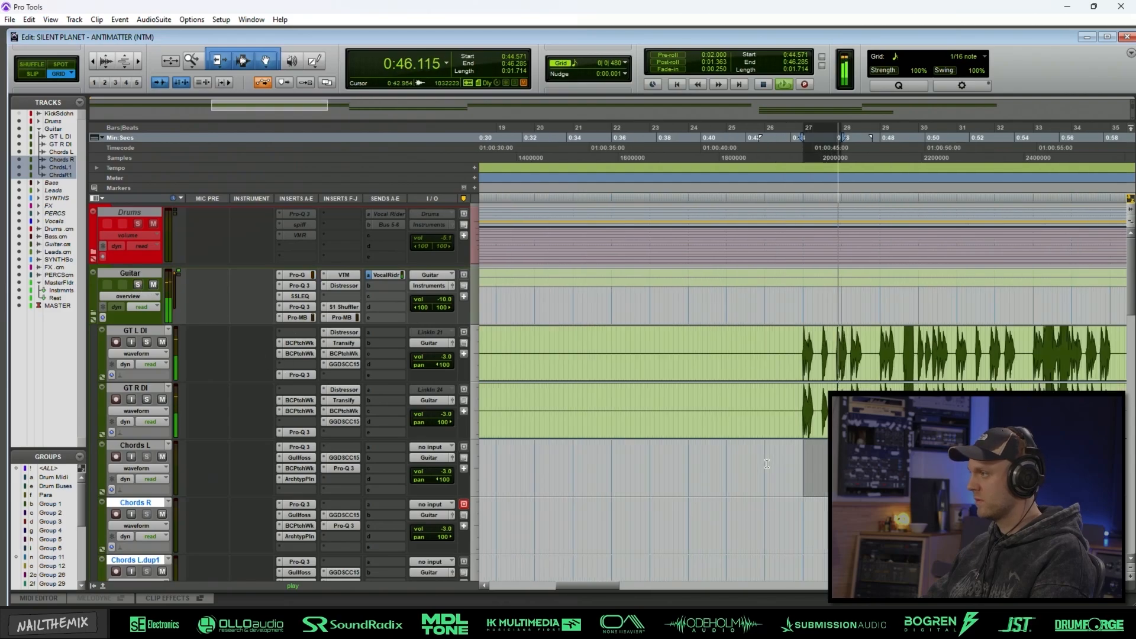
key("t")
key("r")
key("r")
scroll(784, 442, "down", 1)
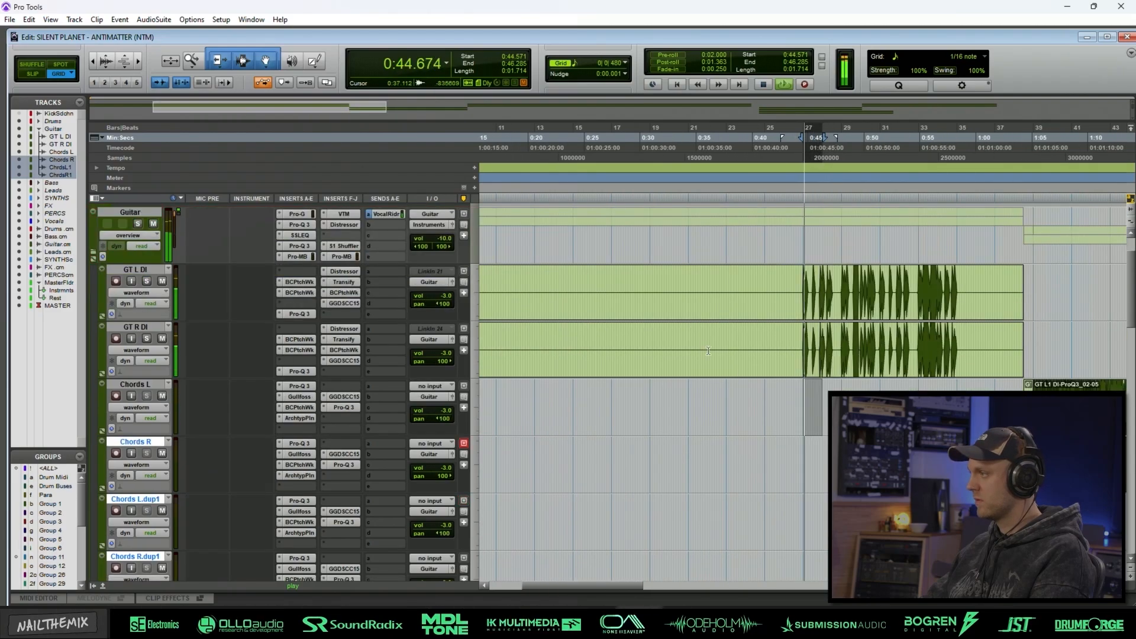